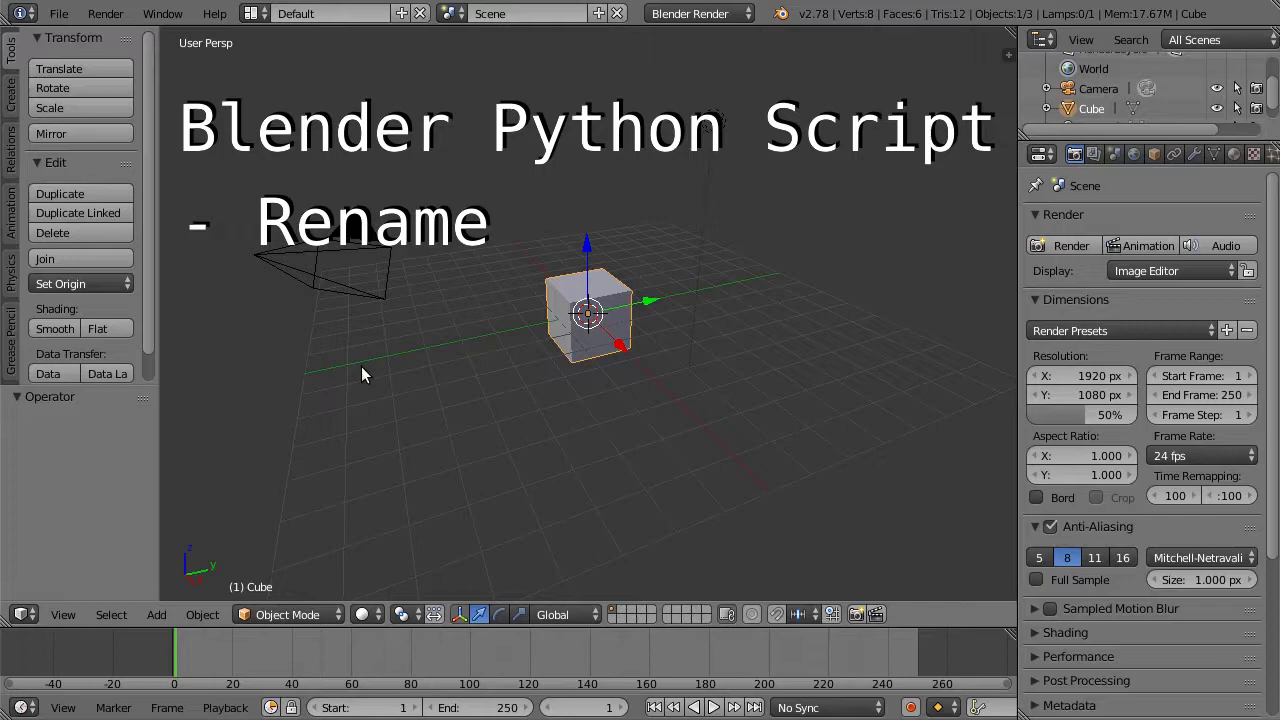
Switch to the Scripting layout and place a duplicate cube beside the original along X.
click(250, 13)
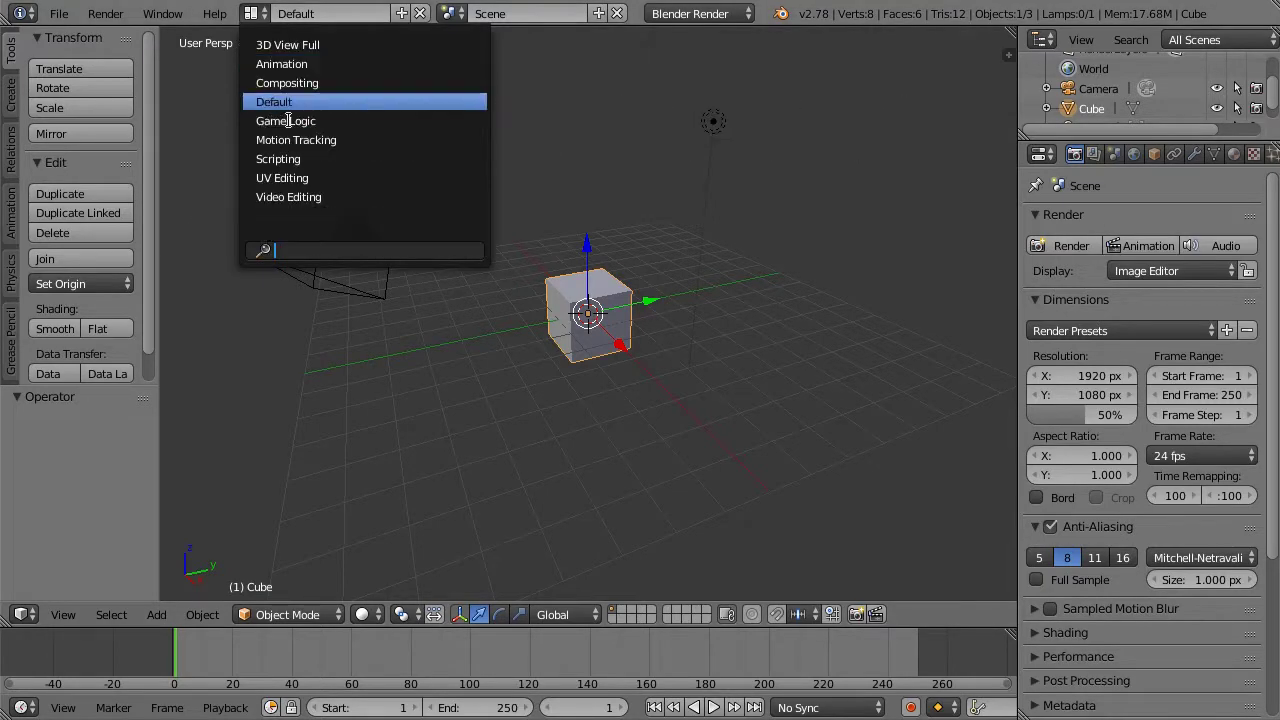
click(343, 157)
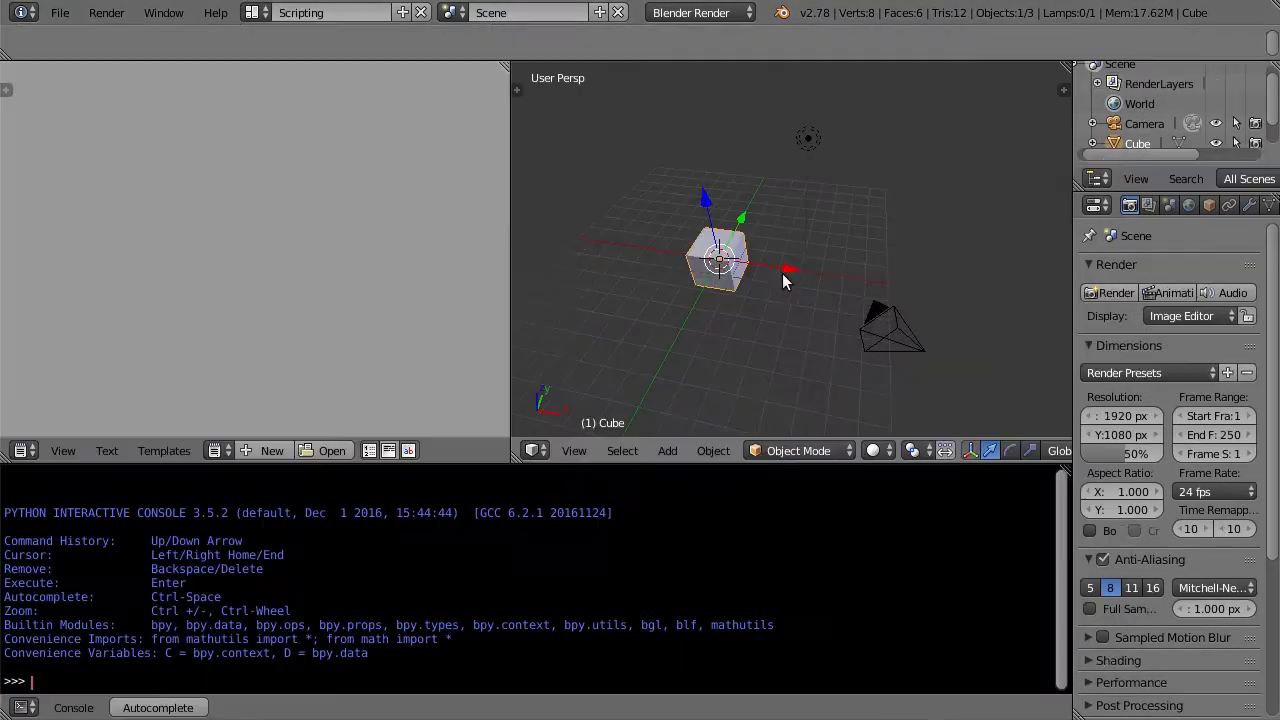
key(shift+d)
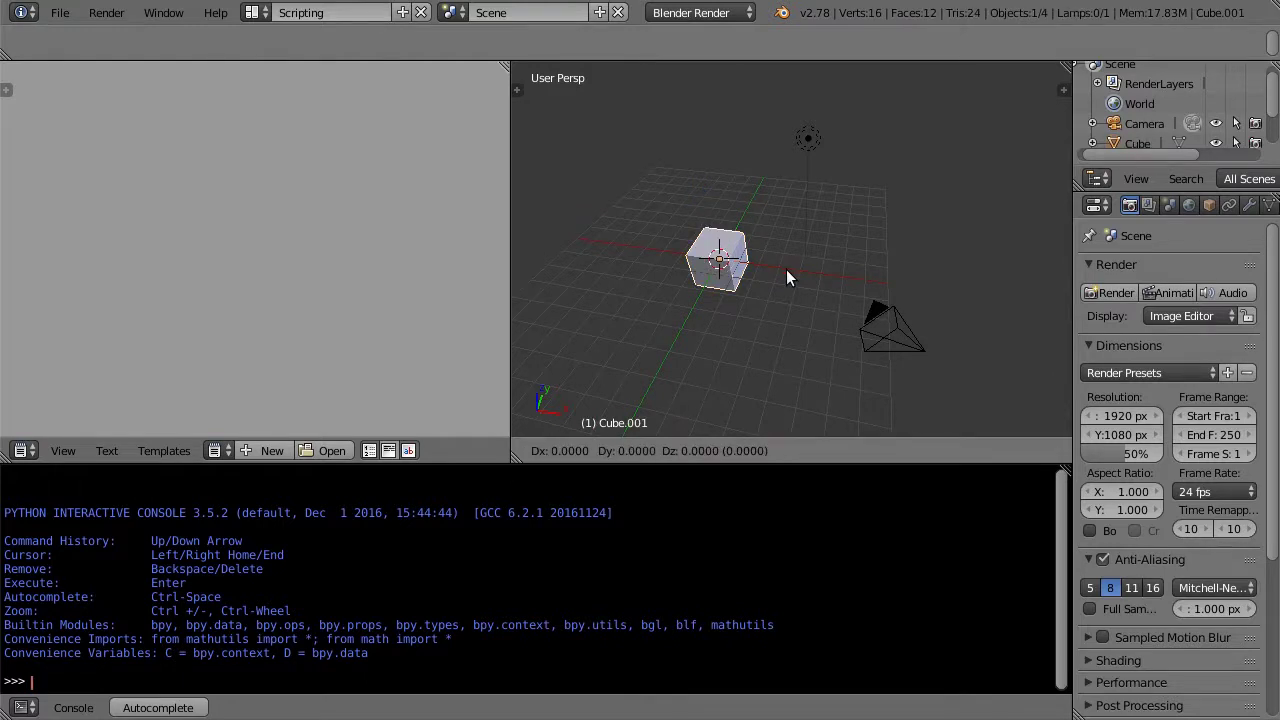
key(x)
click(729, 333)
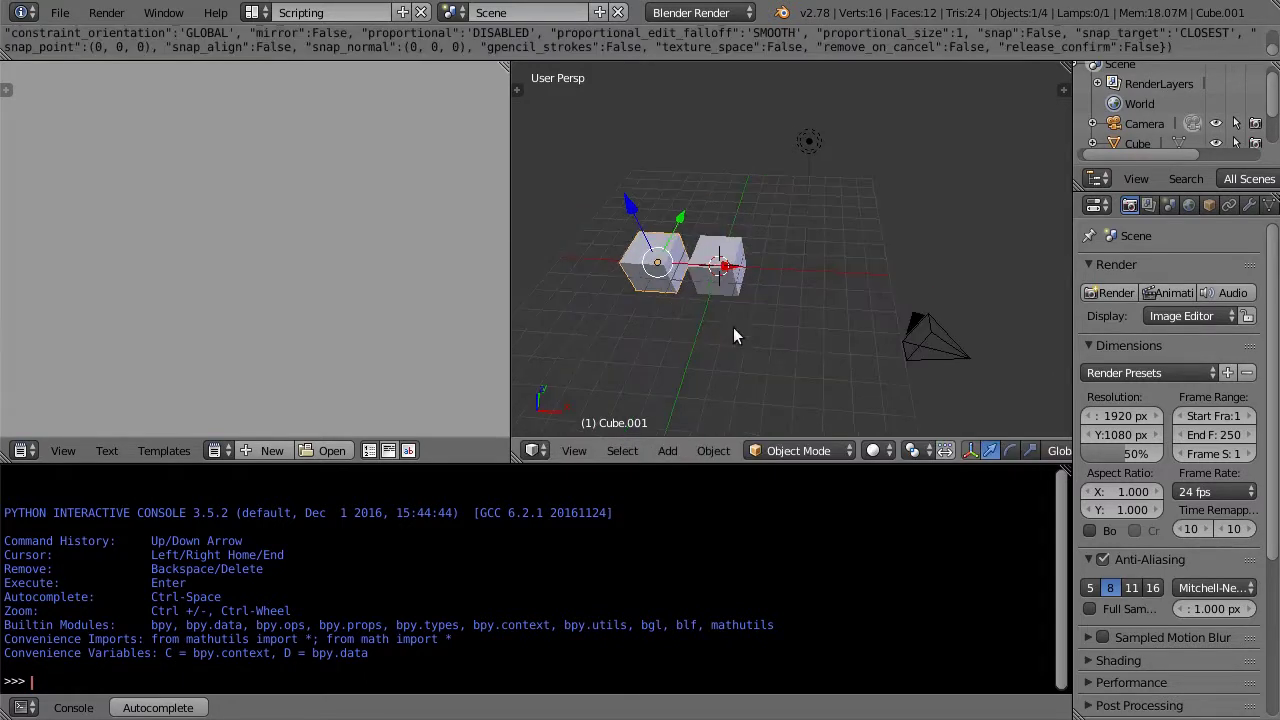
middle_drag(733, 327, 866, 296)
Duplicate the second cube along X to add a third cube in the row.
key(shift+d)
key(x)
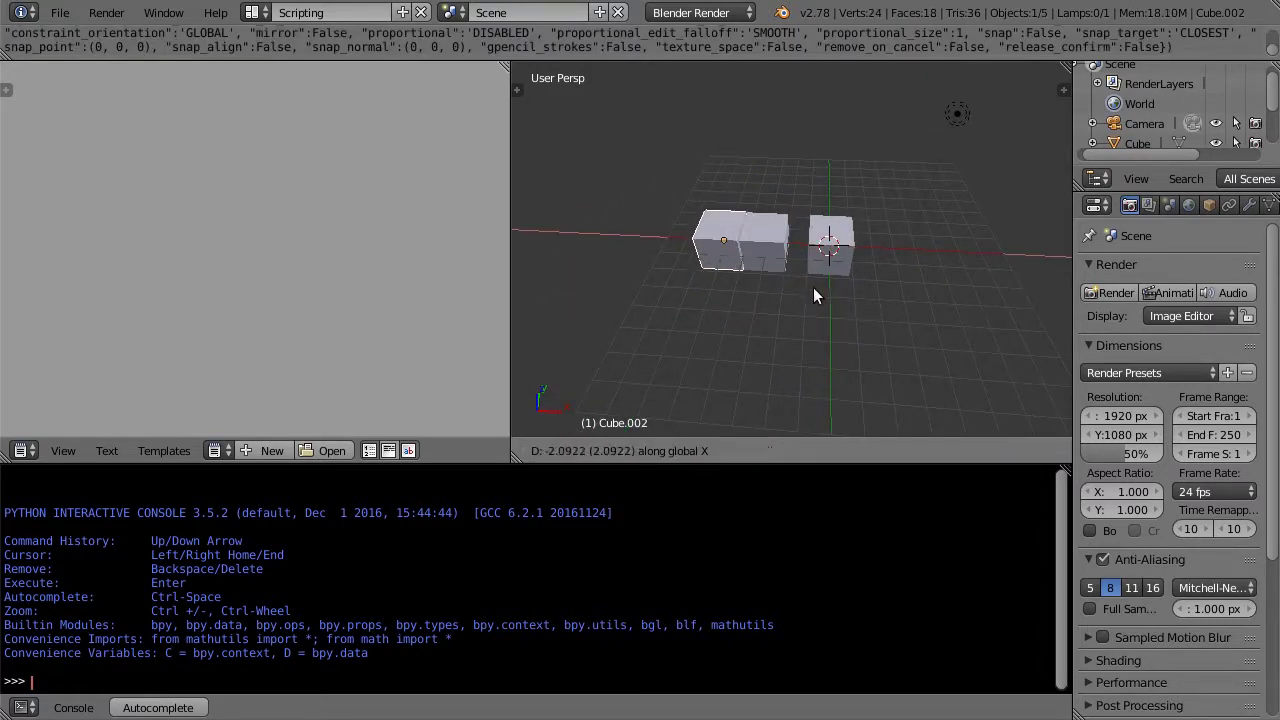
click(798, 285)
shift+middle_drag(814, 291, 792, 315)
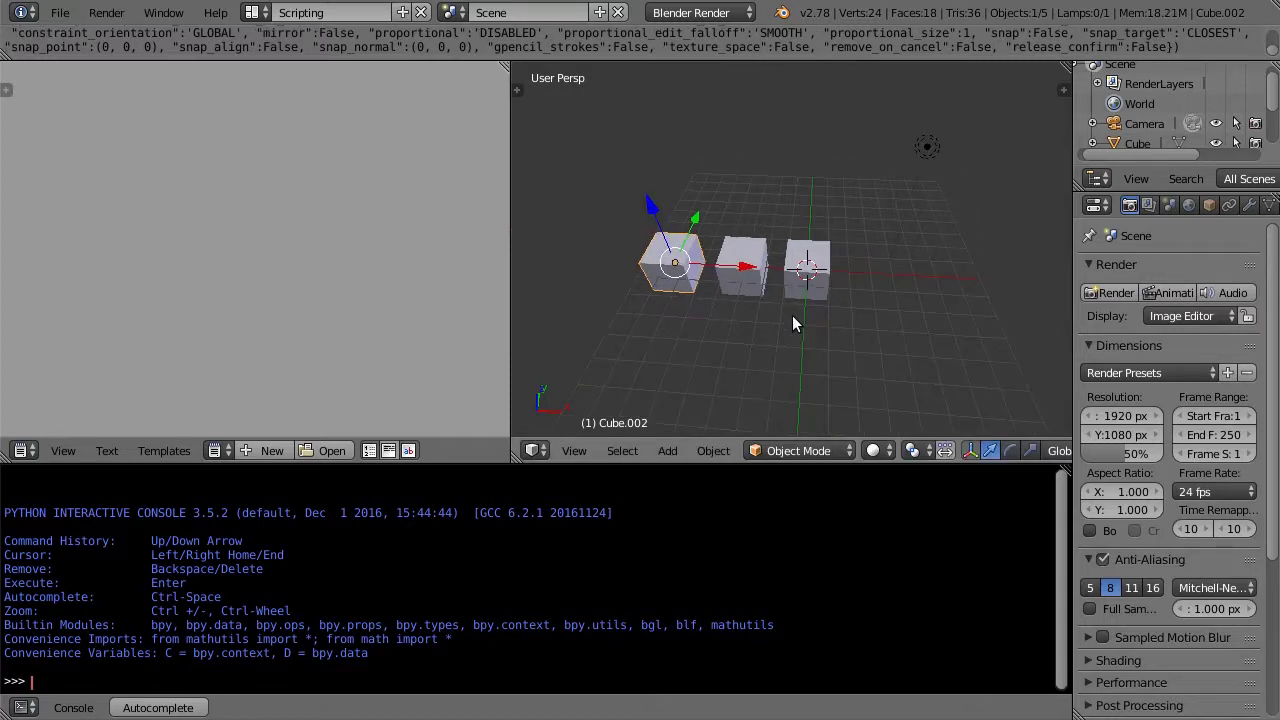
Show the N sidebar with each object's name, keeping all cubes in view.
key(n)
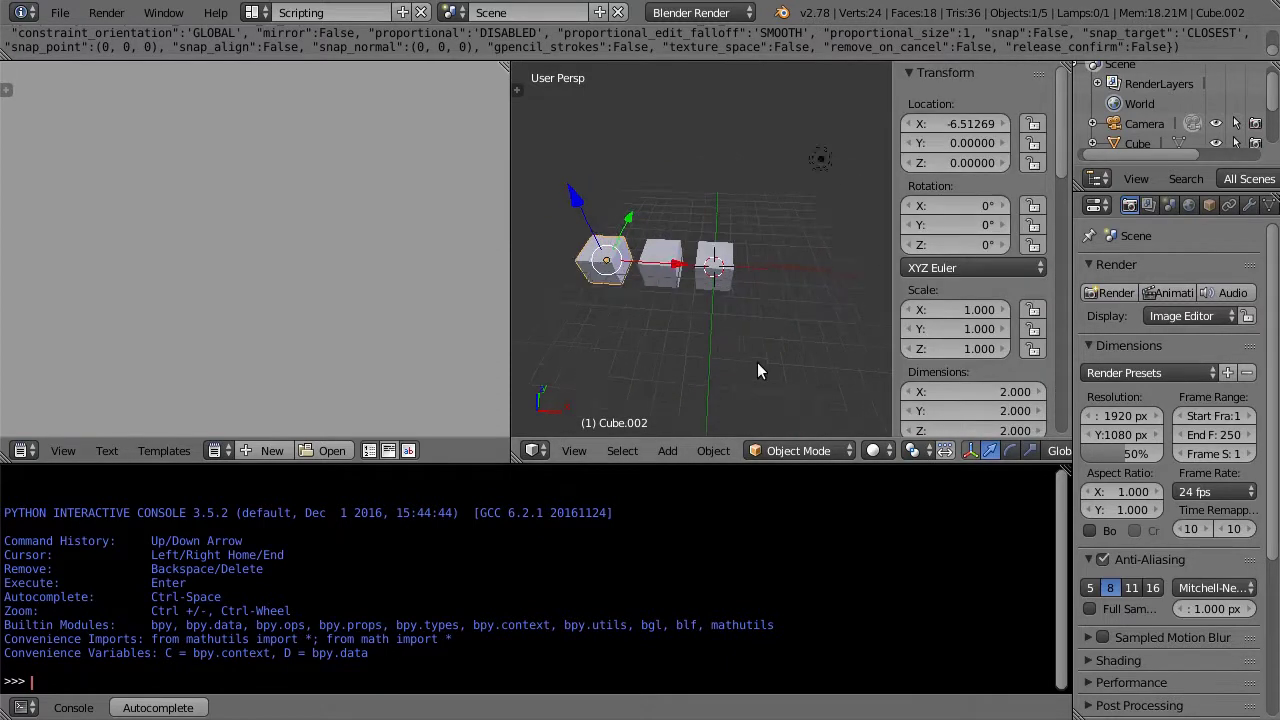
shift+middle_drag(757, 362, 809, 370)
scroll(995, 303, down, 5)
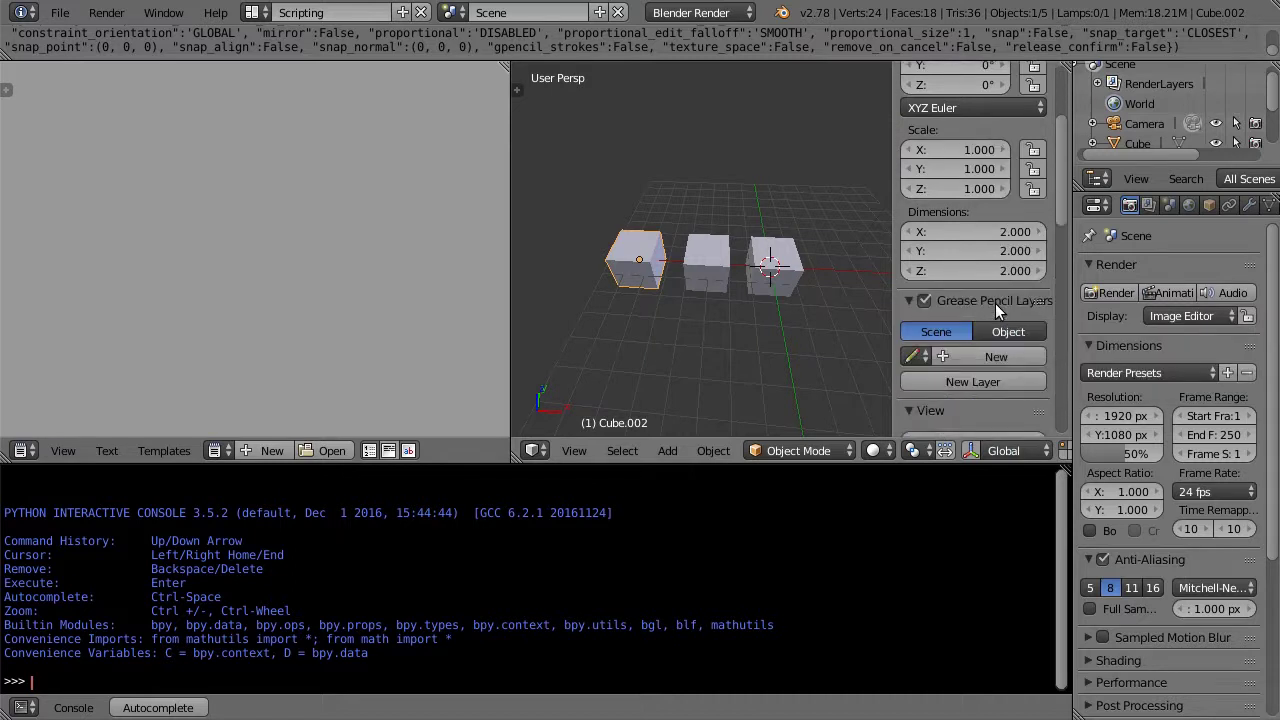
scroll(988, 285, down, 5)
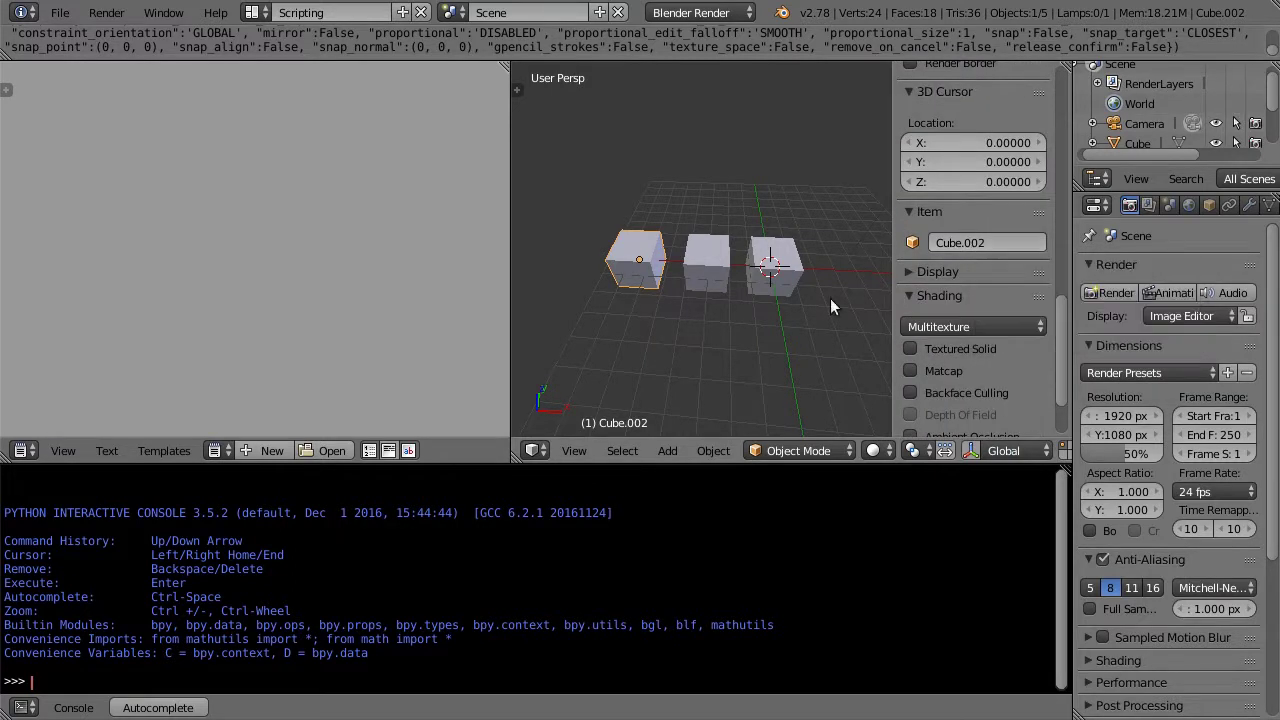
Select the right, middle and left cubes in turn, ending on Cube.
right_click(752, 295)
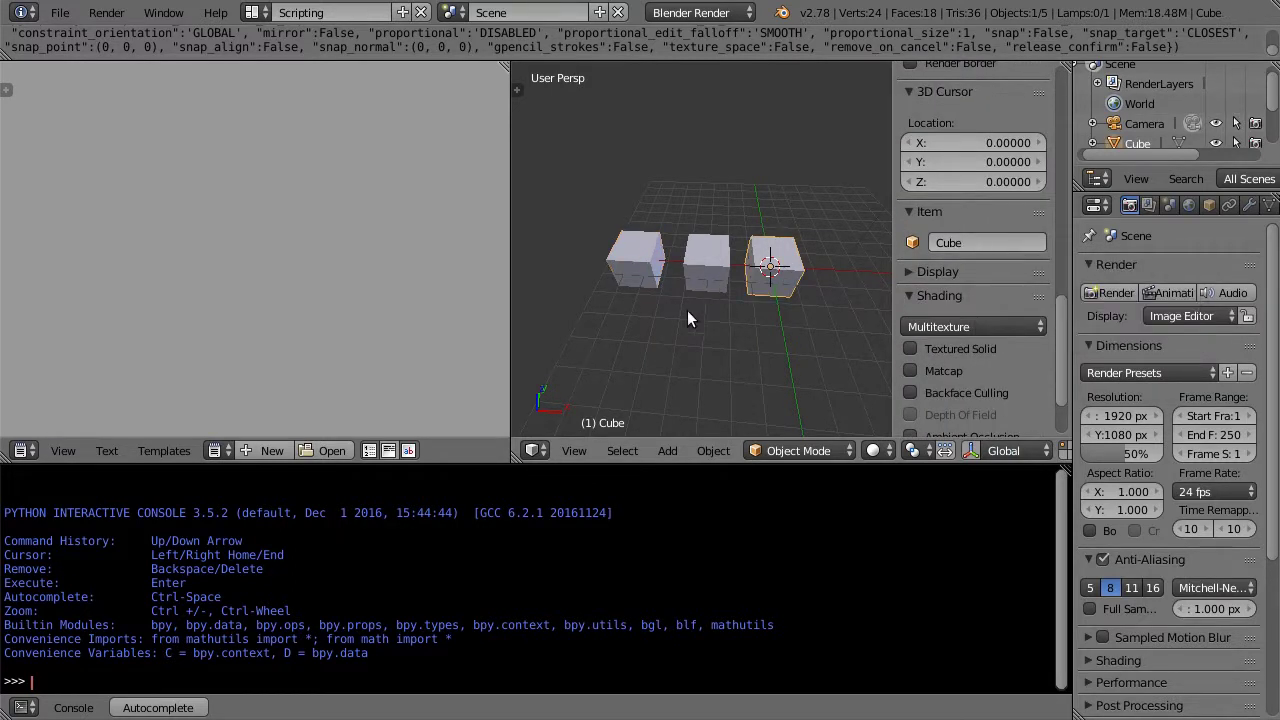
right_click(690, 290)
right_click(638, 275)
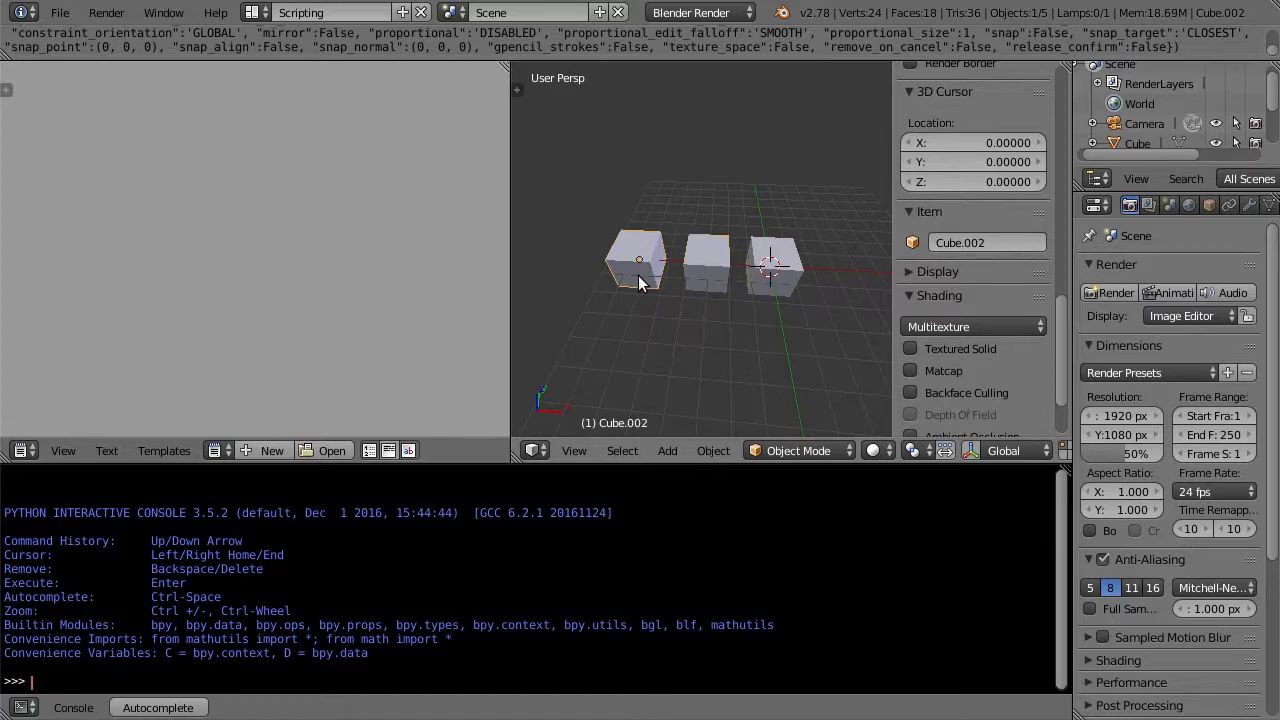
right_click(781, 276)
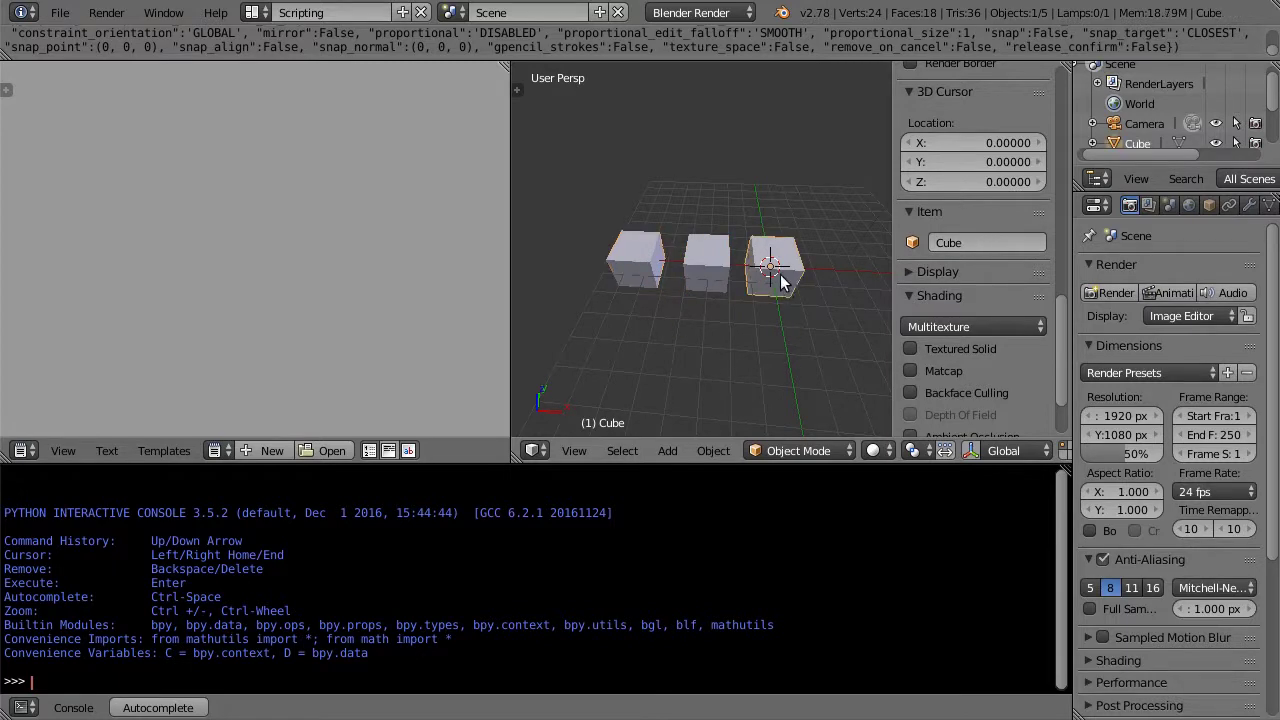
Rename the right cube to WoodCube by adding 'Wood' before its name.
click(955, 243)
key(Return)
click(997, 241)
key(Home)
text(Wo)
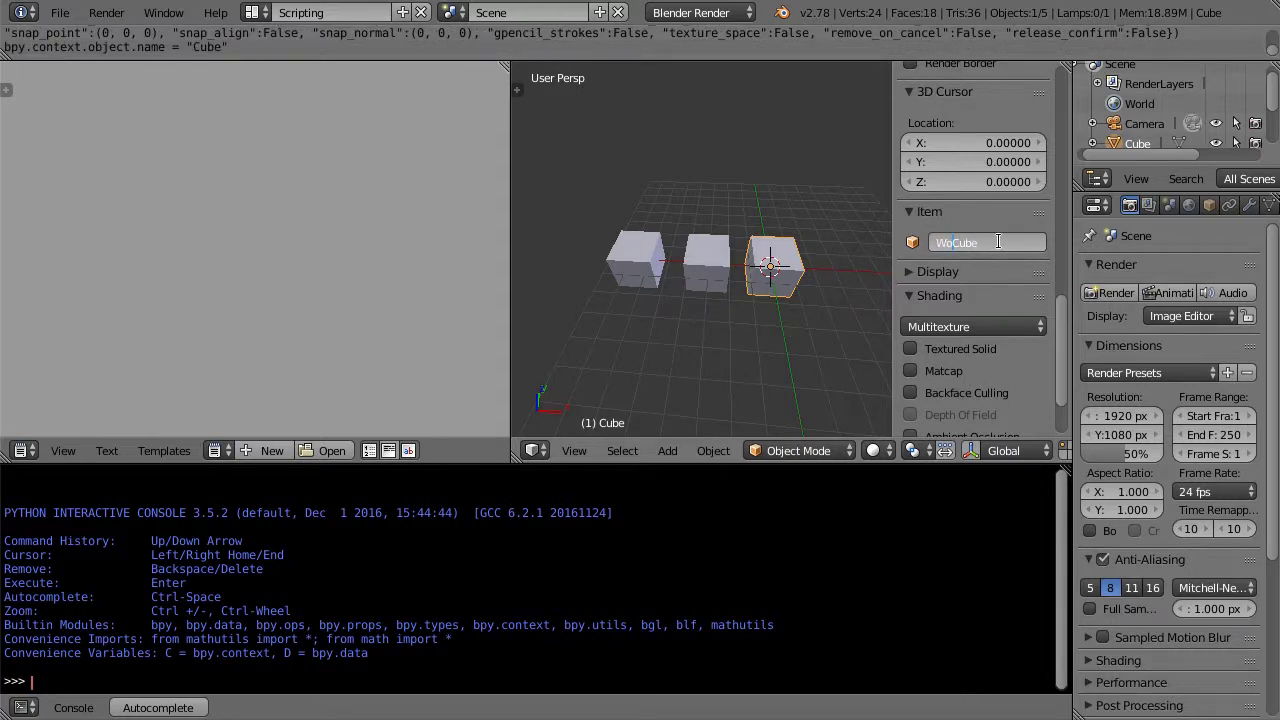
text(od)
key(Return)
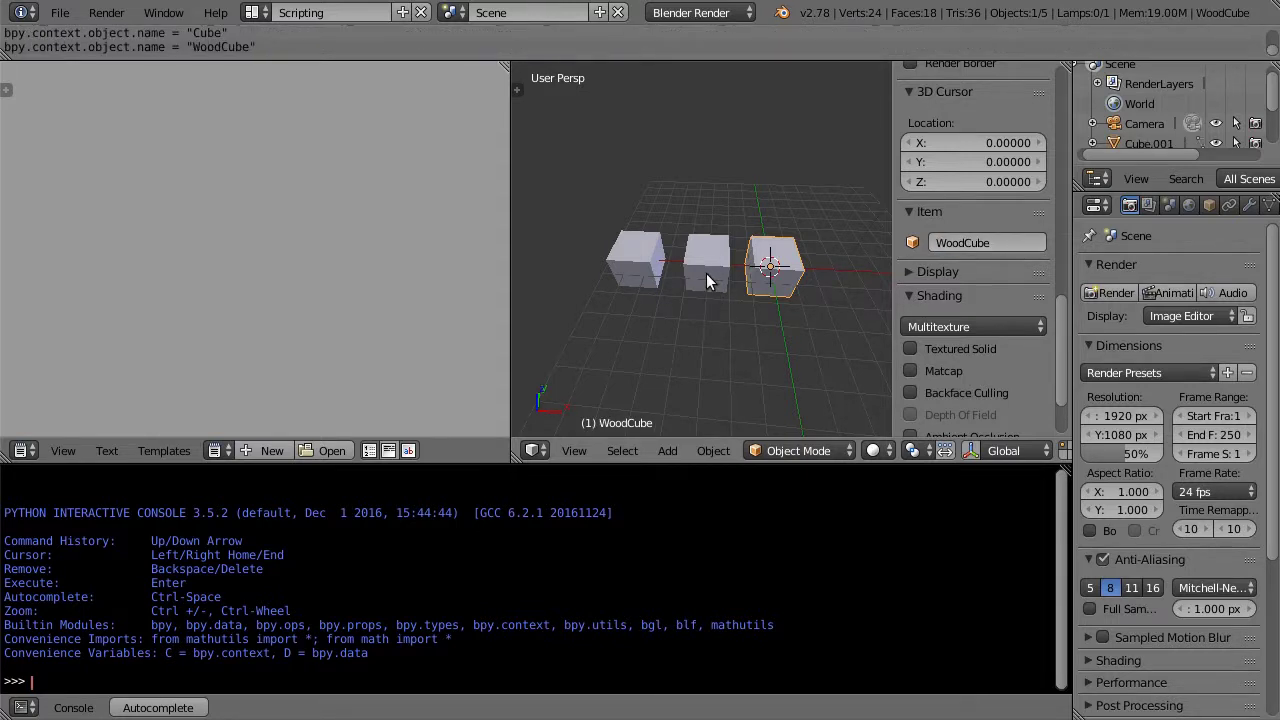
Rename the middle cube to WoodCube.001 with the same 'Wood' prefix.
right_click(706, 274)
click(944, 242)
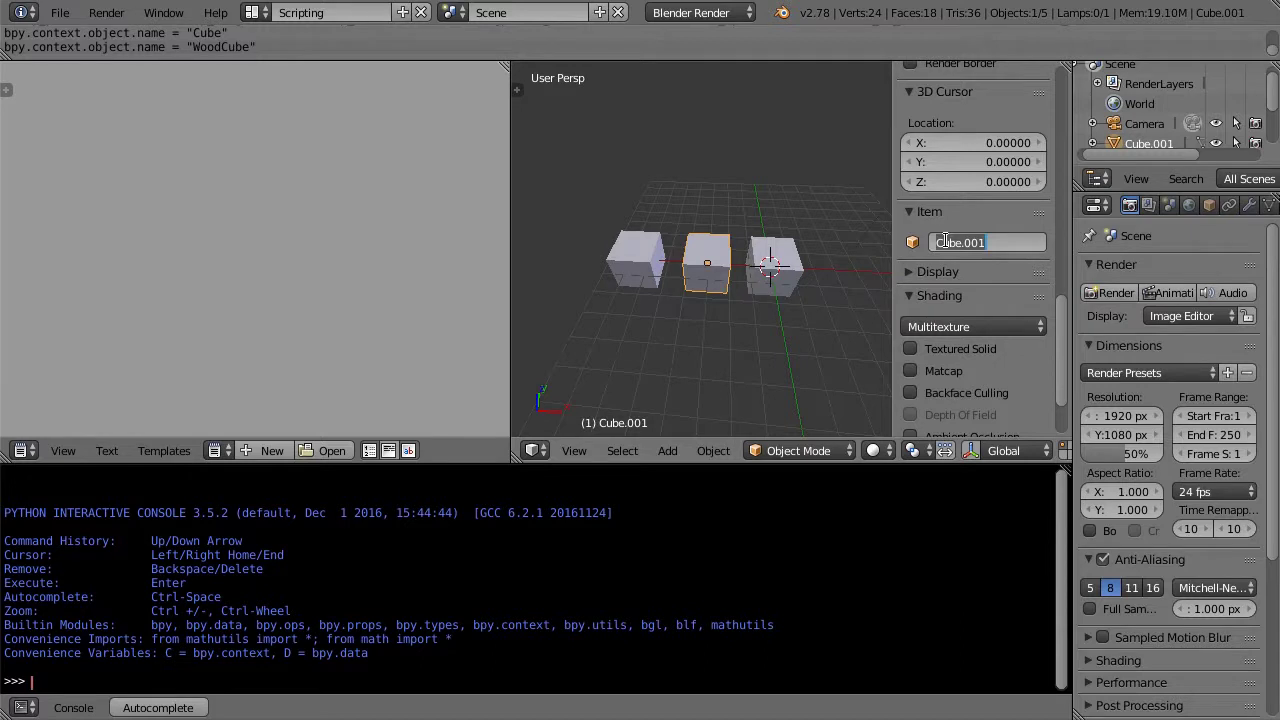
key(Home)
text(Wood)
key(Return)
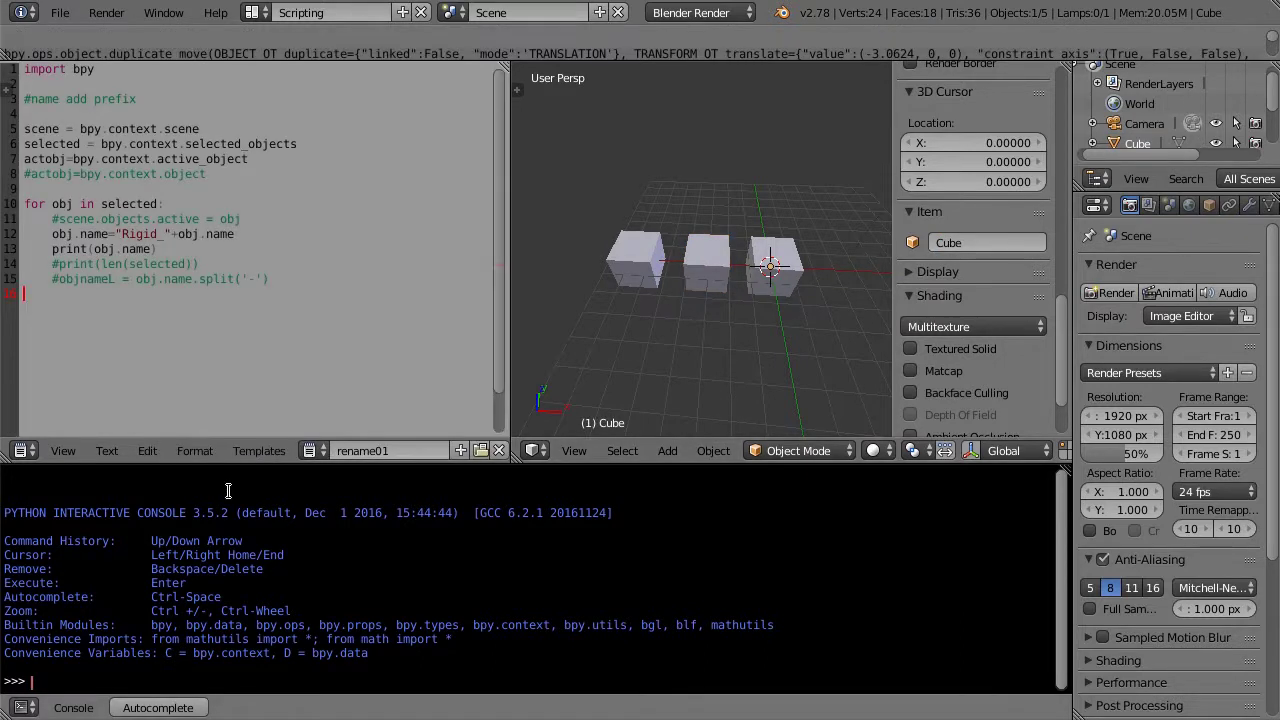
Select all three cubes and replace the script's Rigid_ prefix with Stone.
click(776, 287)
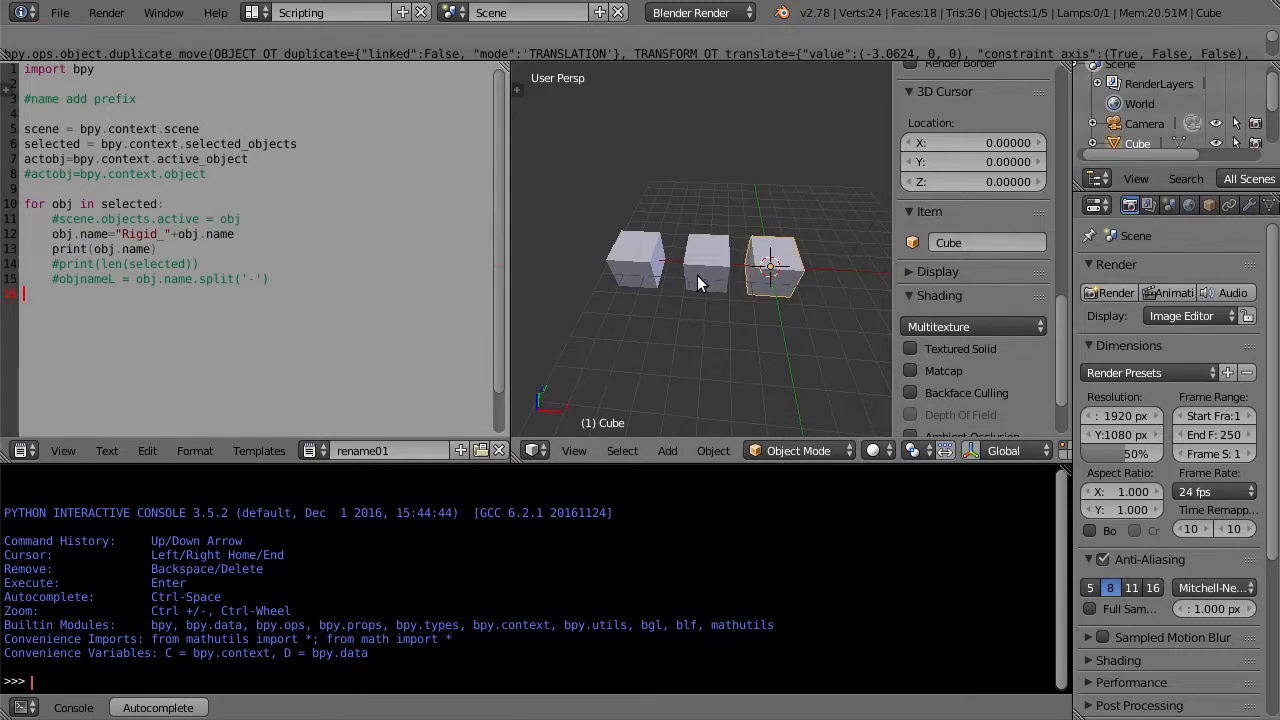
shift+click(700, 275)
shift+click(612, 268)
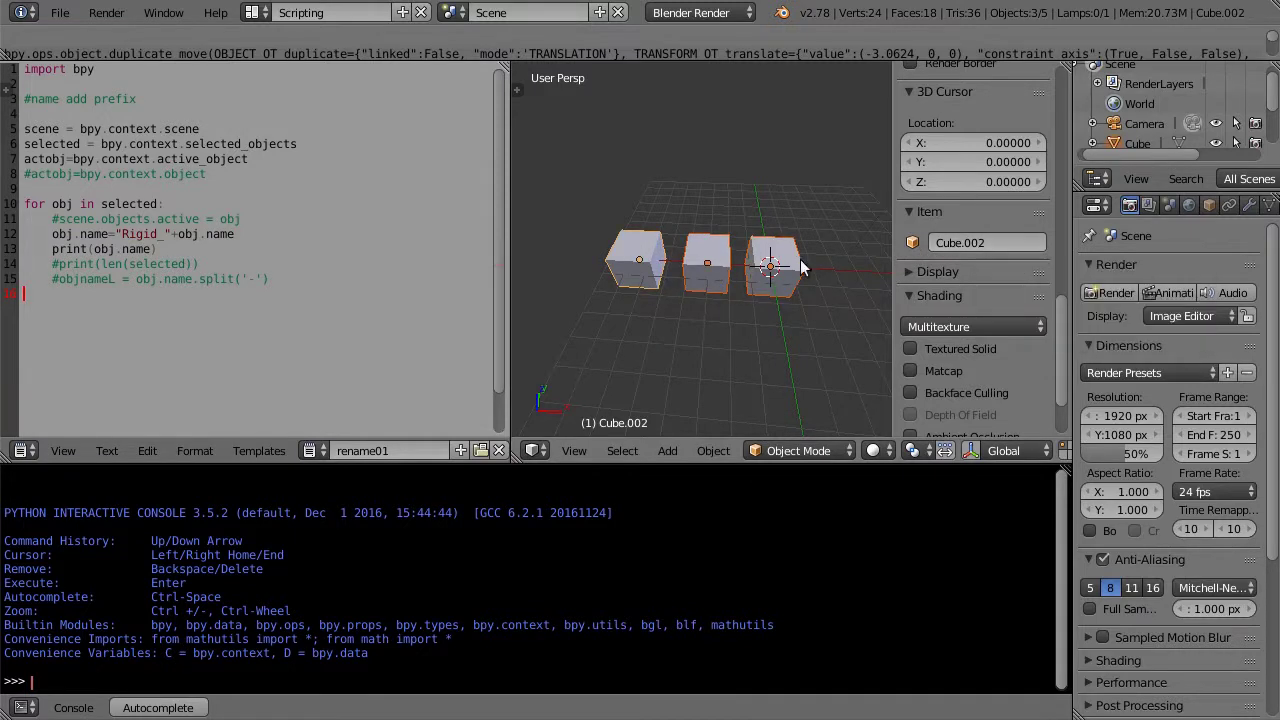
double_click(152, 233)
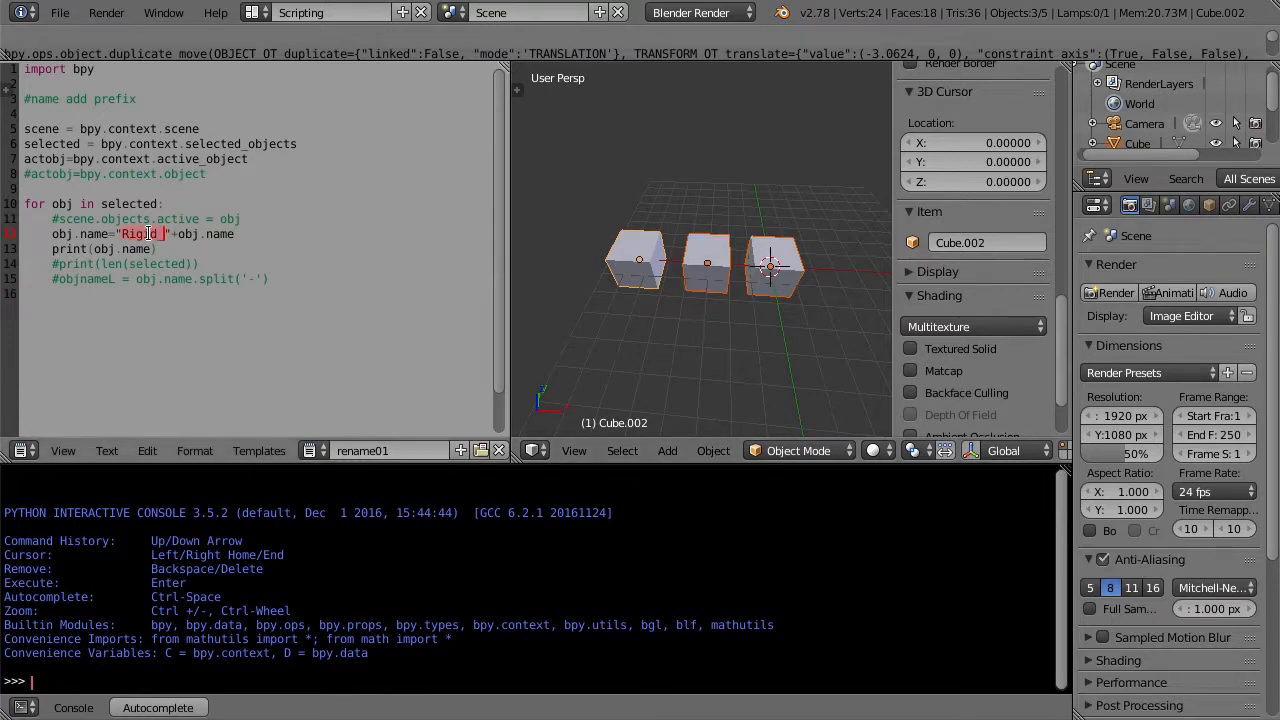
text(S)
text(tor)
text(e)
Run the script and check the cubes now read StoneCube, StoneCube.001, StoneCube.002.
scroll(495, 450, down, 1)
scroll(495, 450, down, 1)
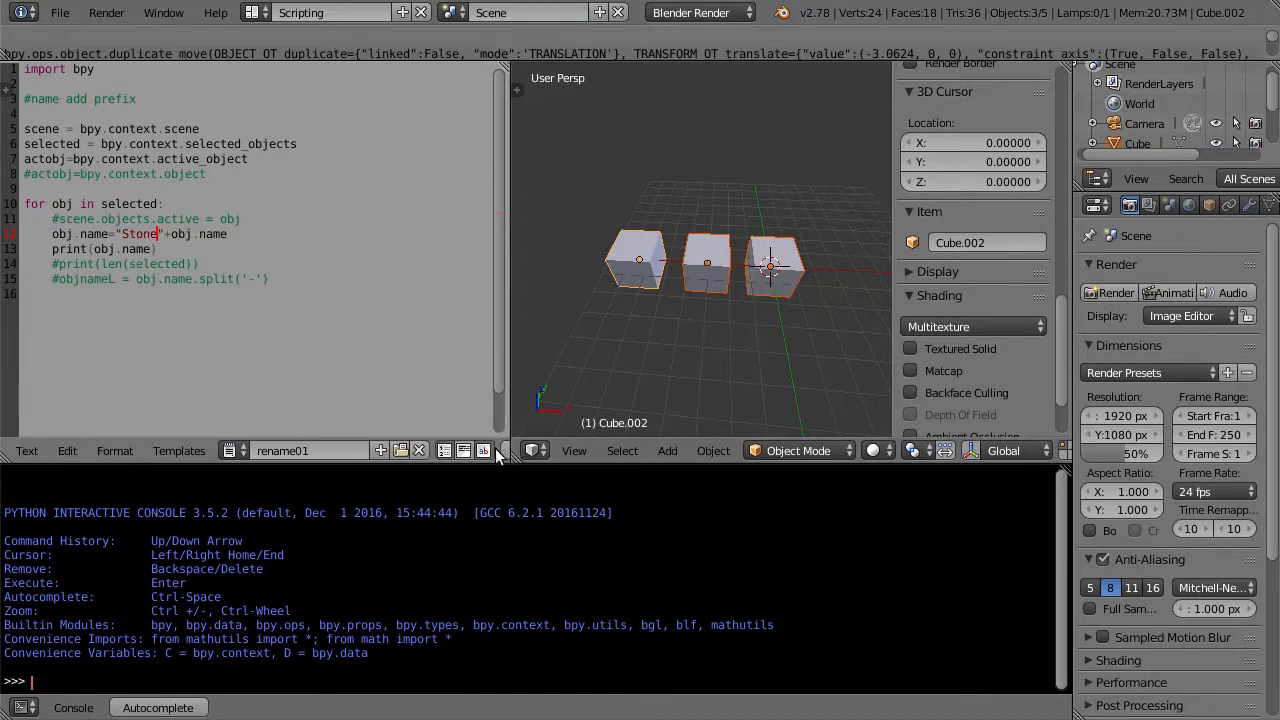
scroll(495, 450, down, 1)
scroll(495, 450, down, 1)
click(490, 450)
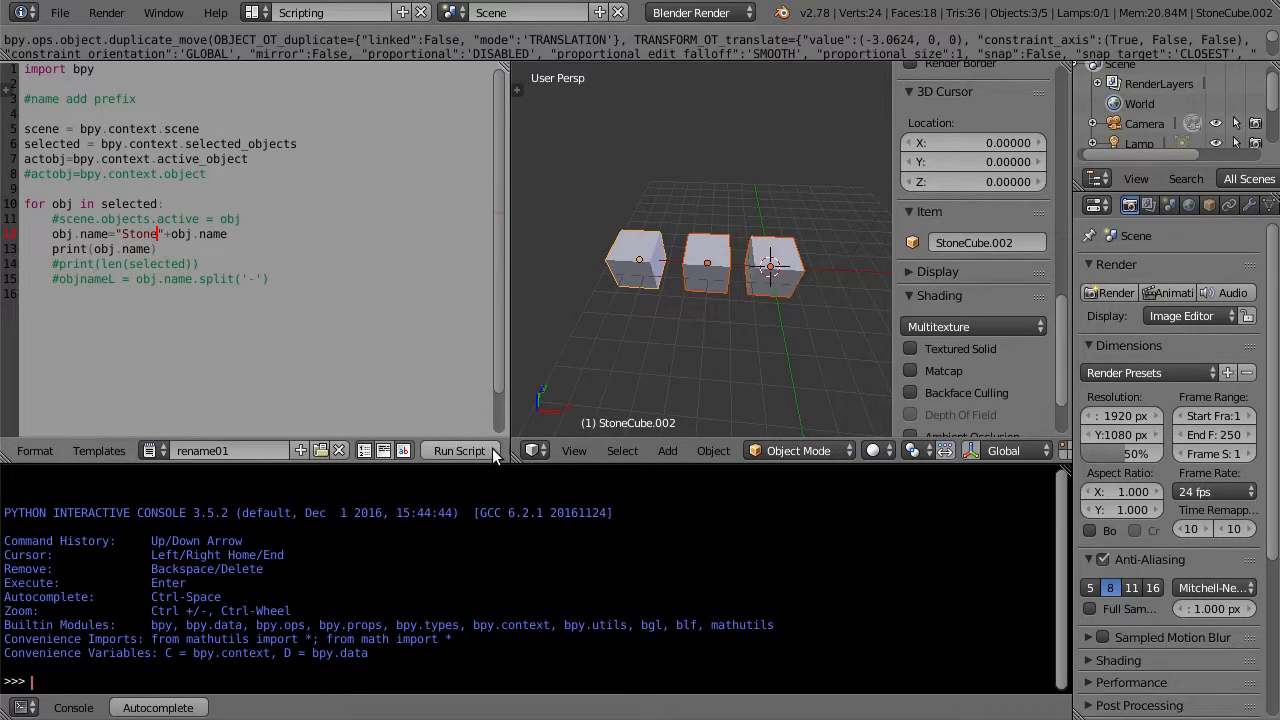
click(768, 287)
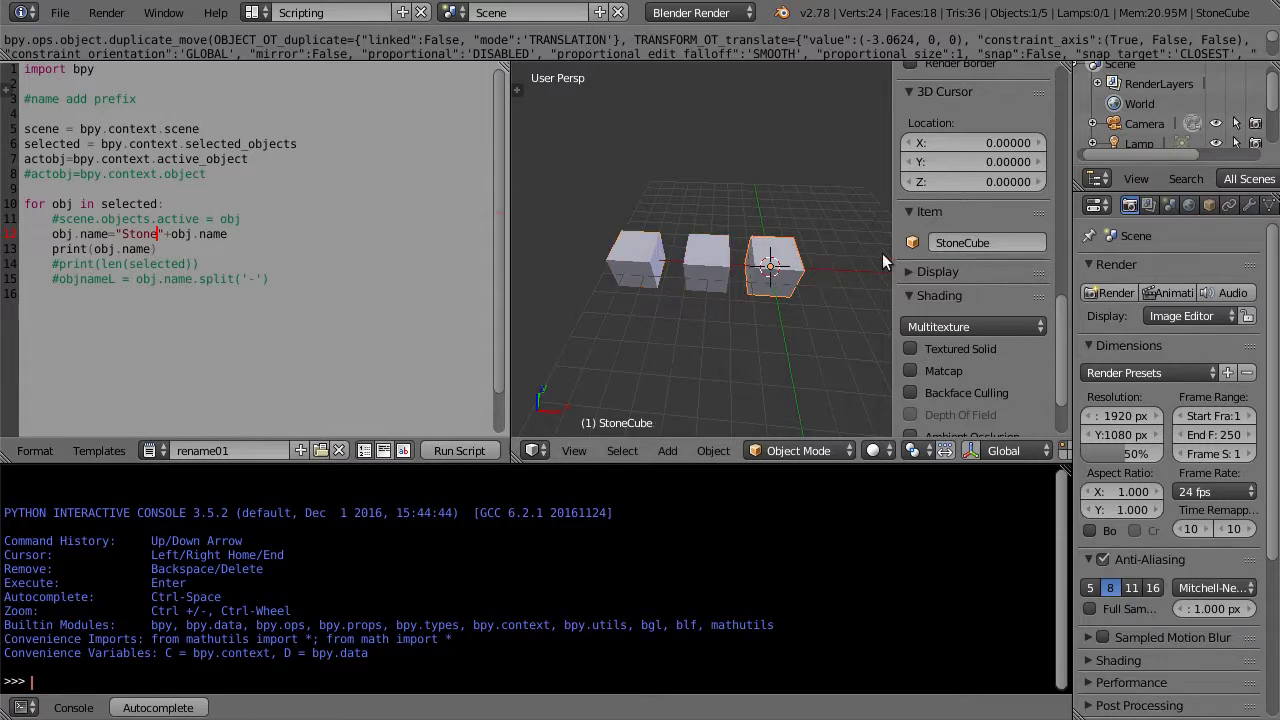
right_click(713, 280)
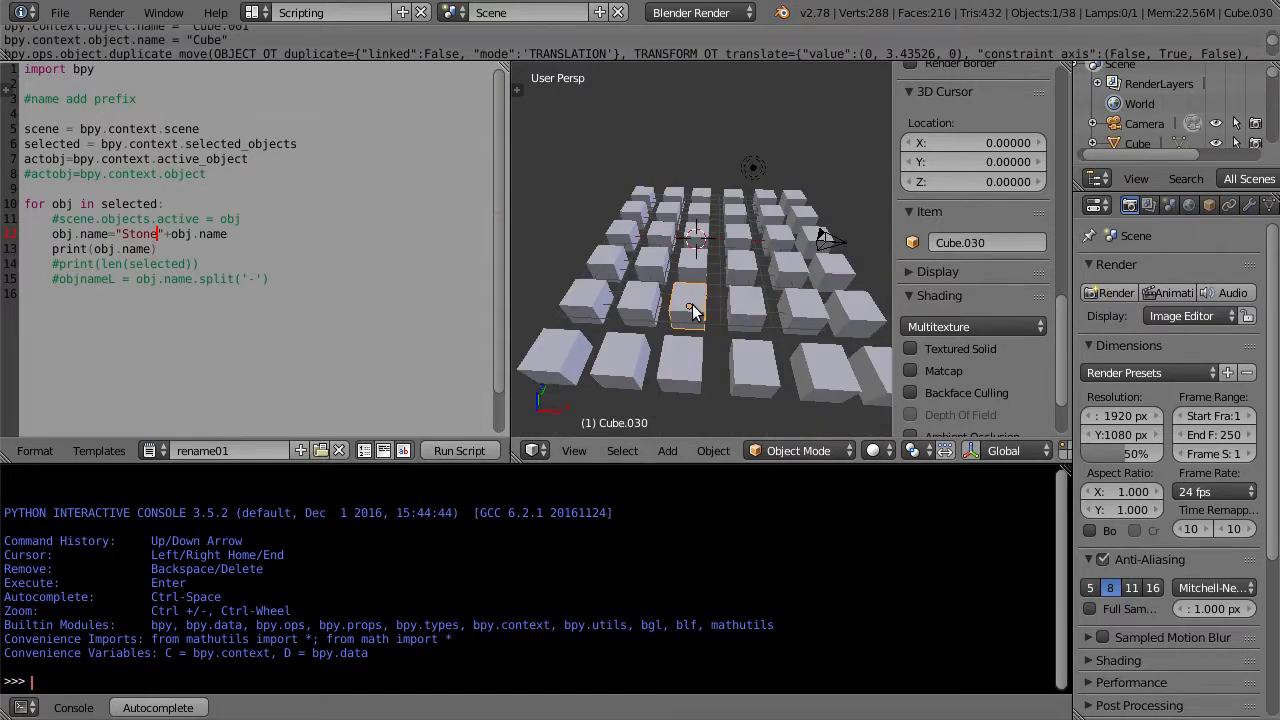
Select all cubes sharing the material, change the prefix to Jelly_, and run the script.
key(shift+l)
click(694, 311)
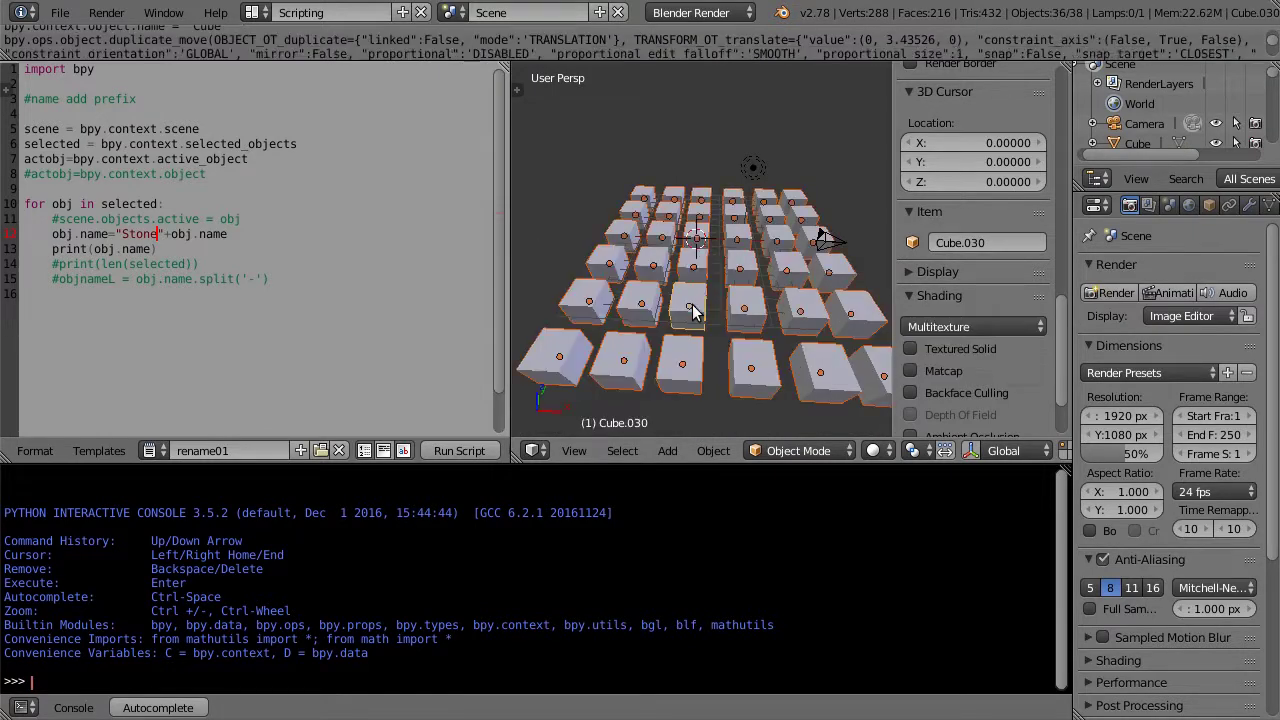
key(BackSpace)
key(BackSpace)
key(BackSpace)
key(BackSpace)
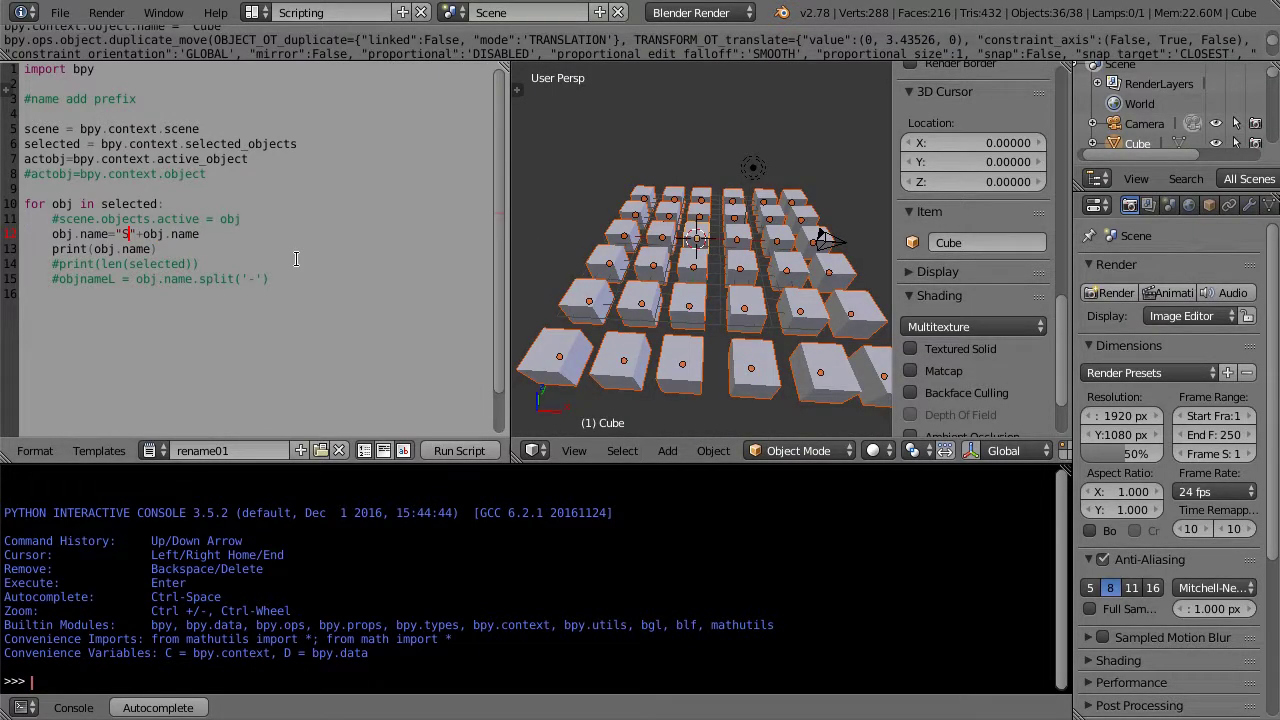
text(Jell)
text(y)
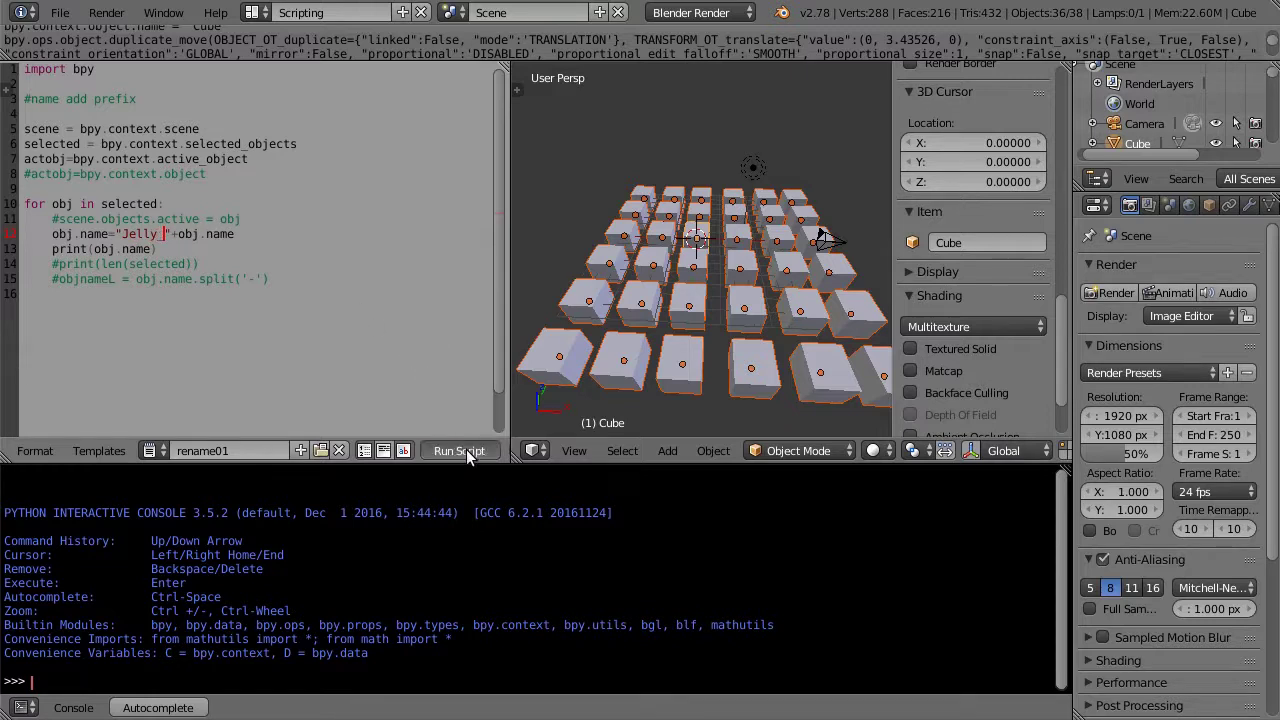
click(466, 452)
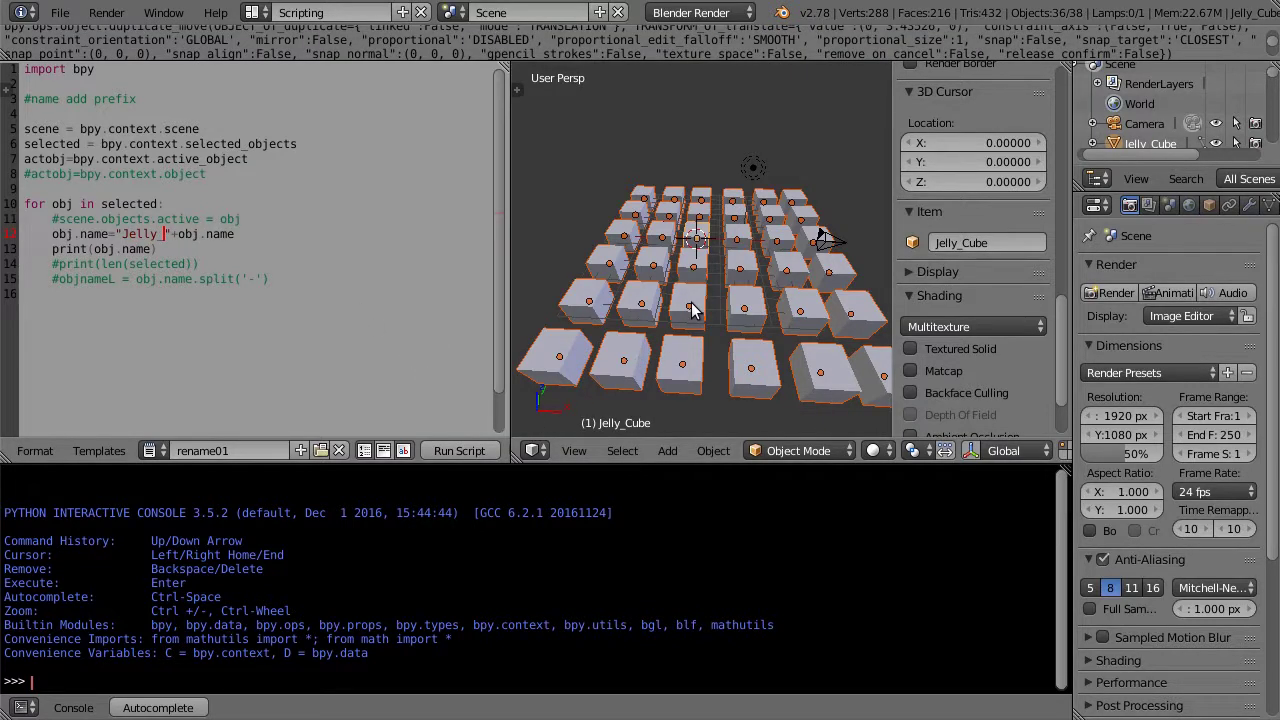
right_click(850, 315)
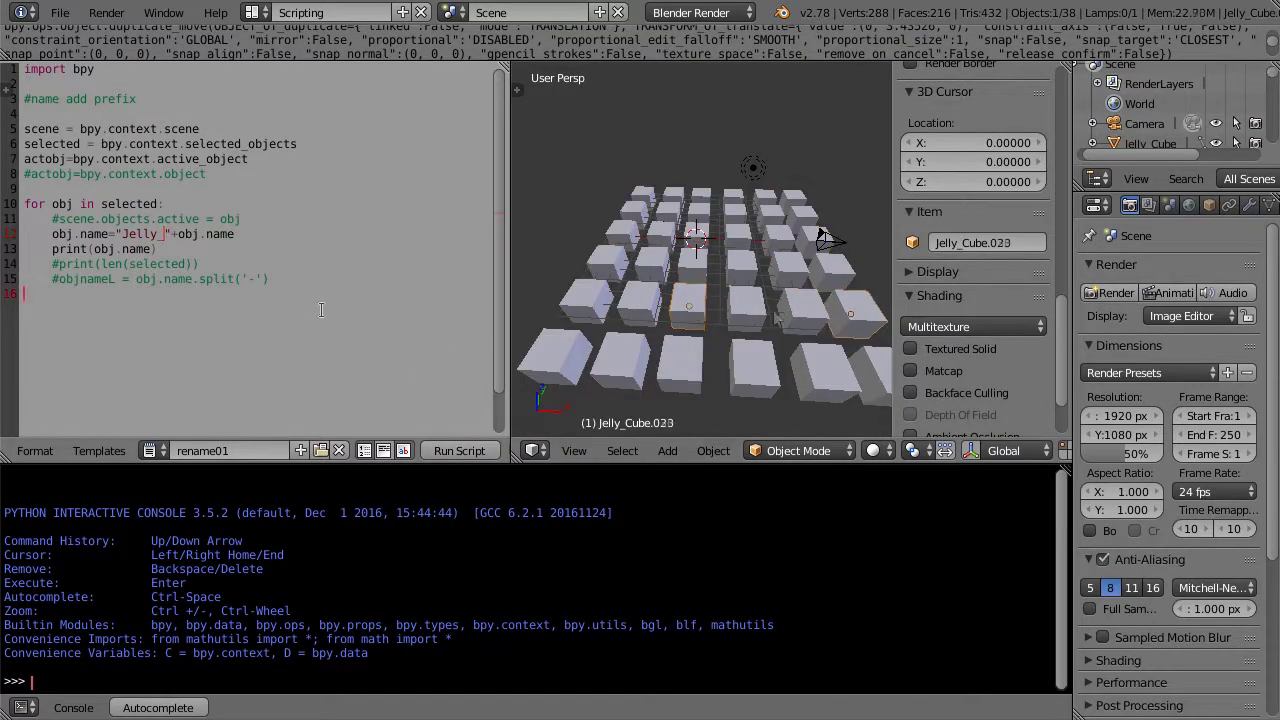
Open the Python API reference's Blender/Python Quickstart page.
click(214, 13)
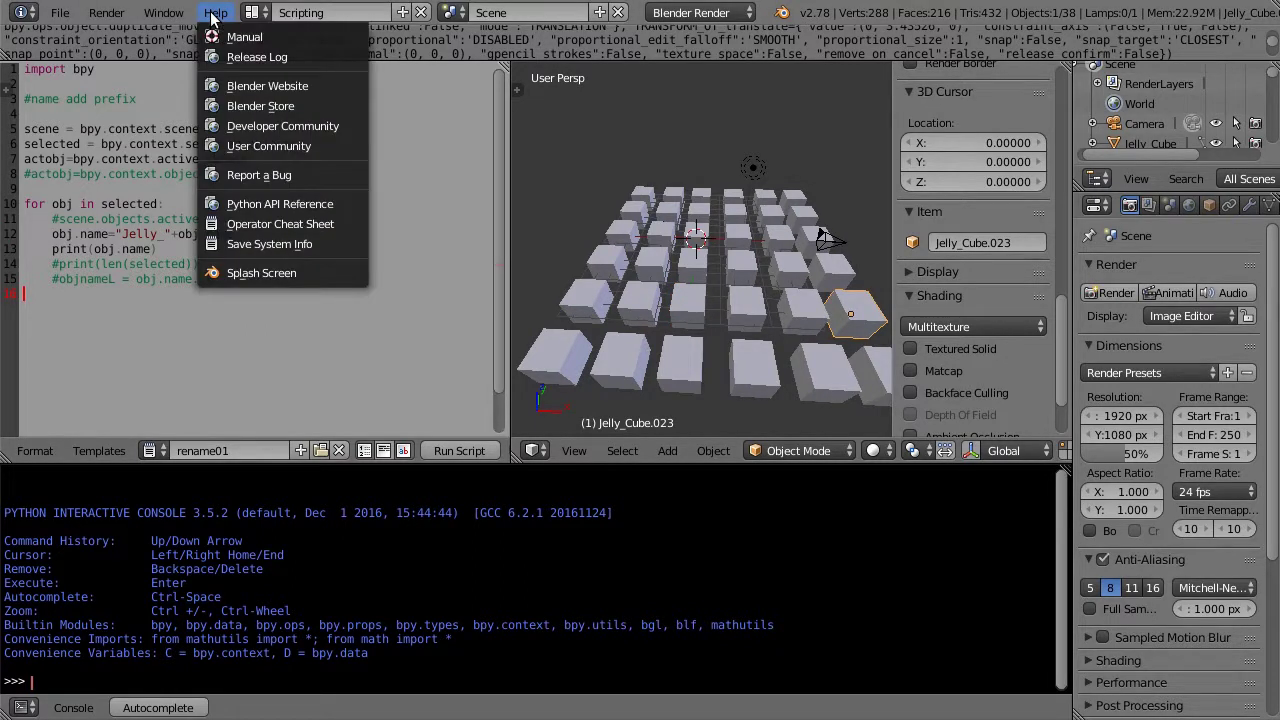
click(332, 205)
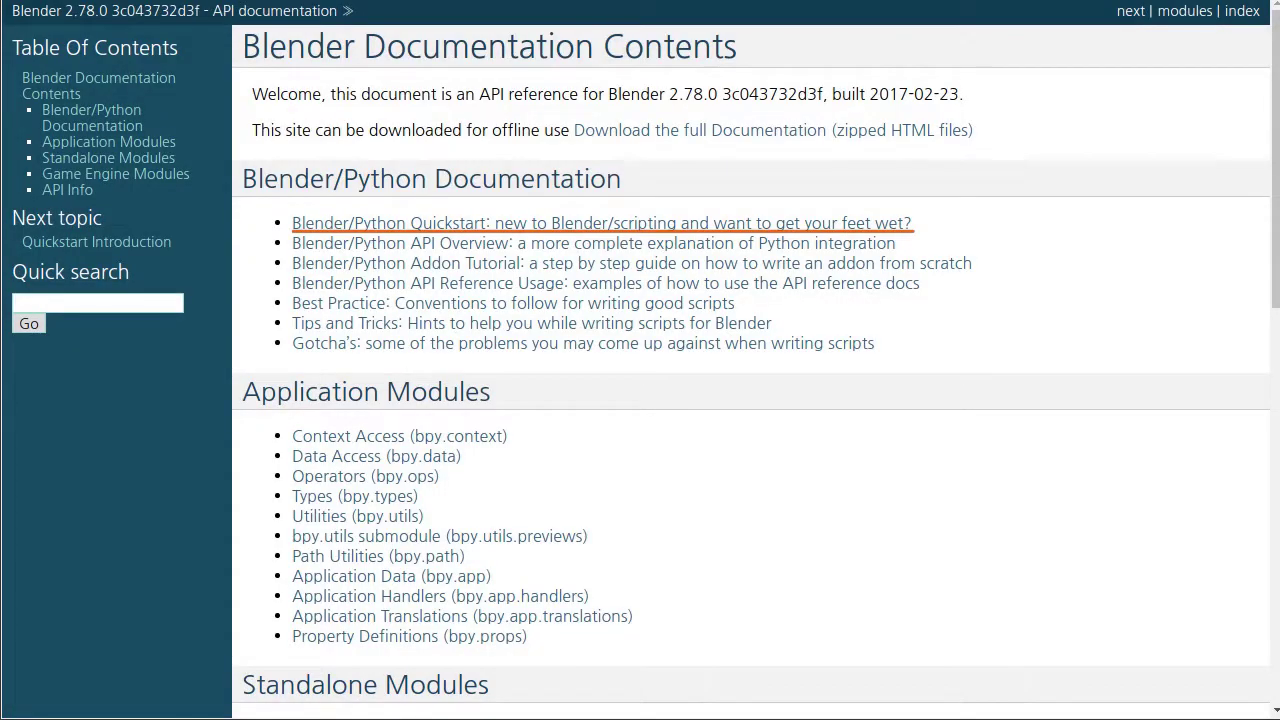
click(600, 223)
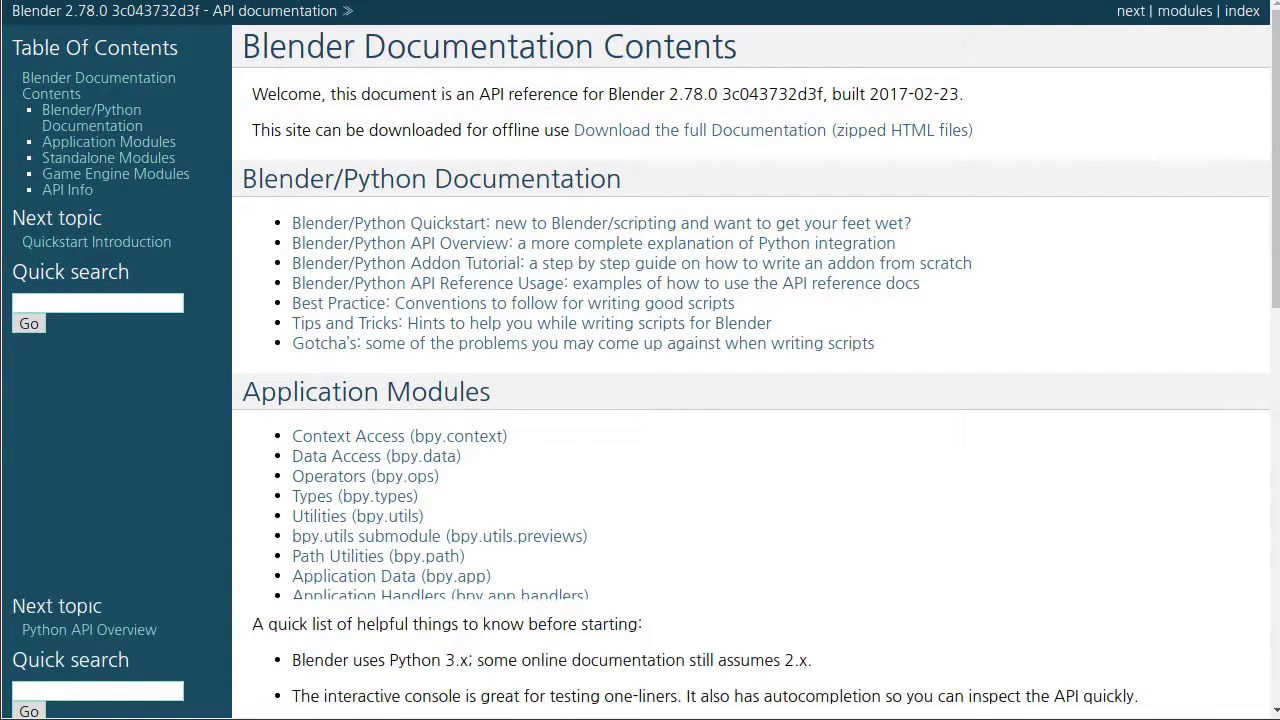
Scroll down to the Context section and highlight the bpy.context.object example.
scroll(1214, 394, down, 3)
scroll(1212, 392, down, 2)
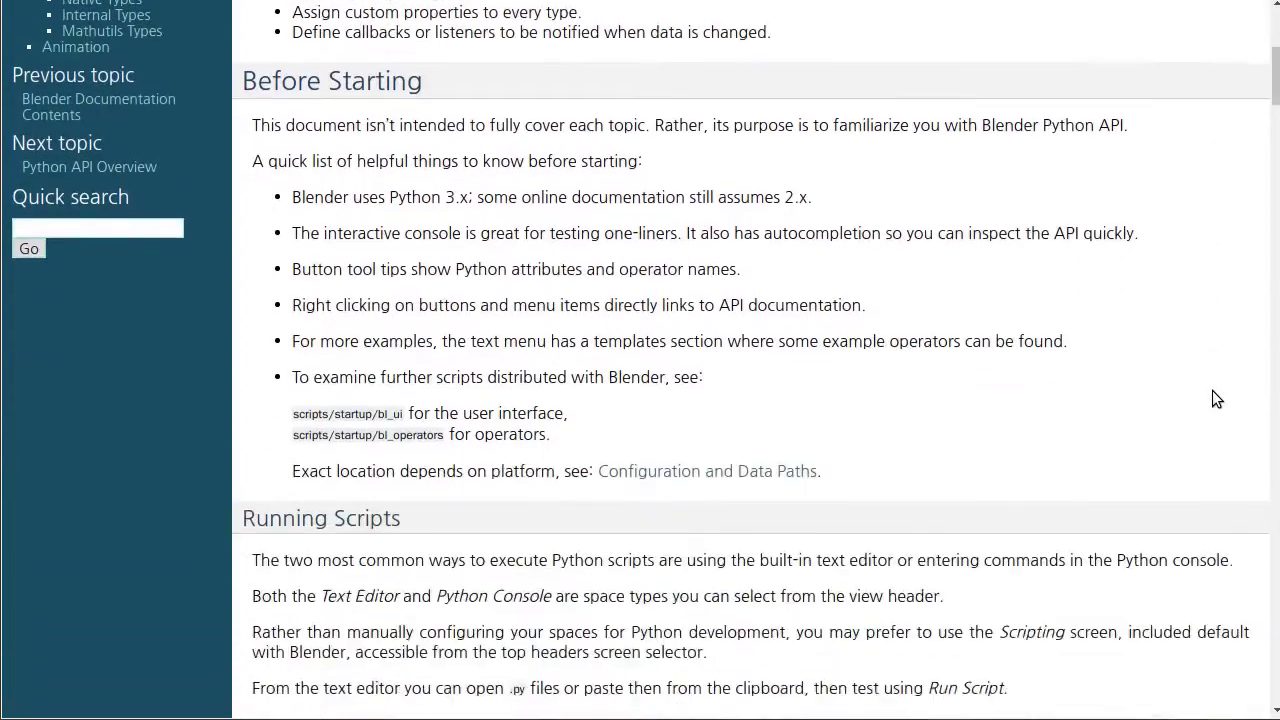
scroll(1212, 392, down, 3)
scroll(1212, 392, down, 3)
scroll(1212, 392, down, 5)
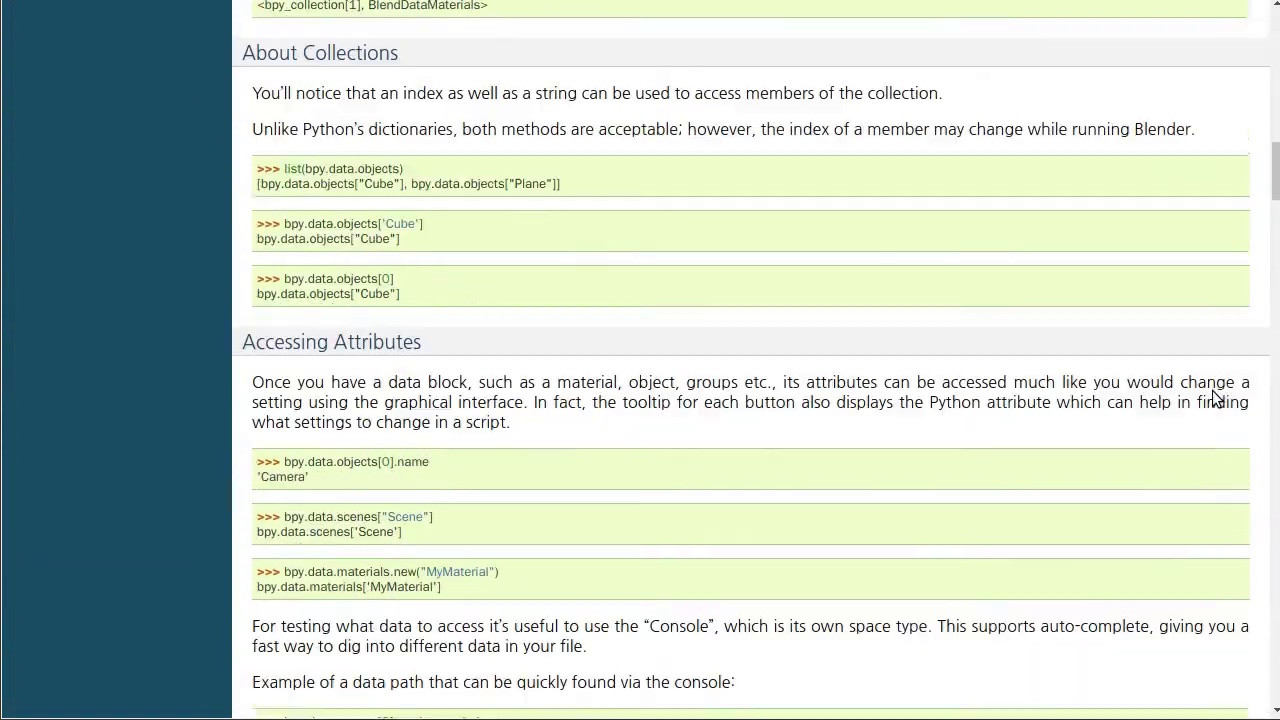
scroll(1212, 392, down, 3)
scroll(1212, 392, down, 5)
scroll(1212, 392, down, 2)
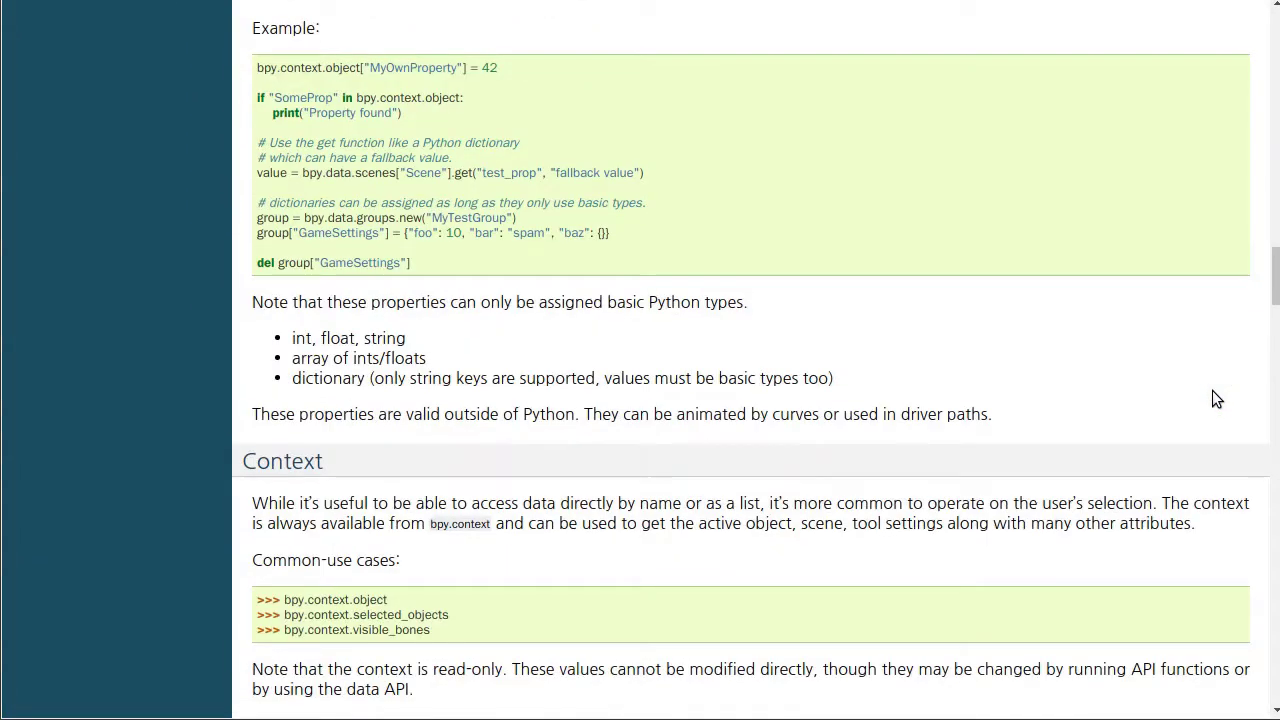
scroll(763, 341, down, 4)
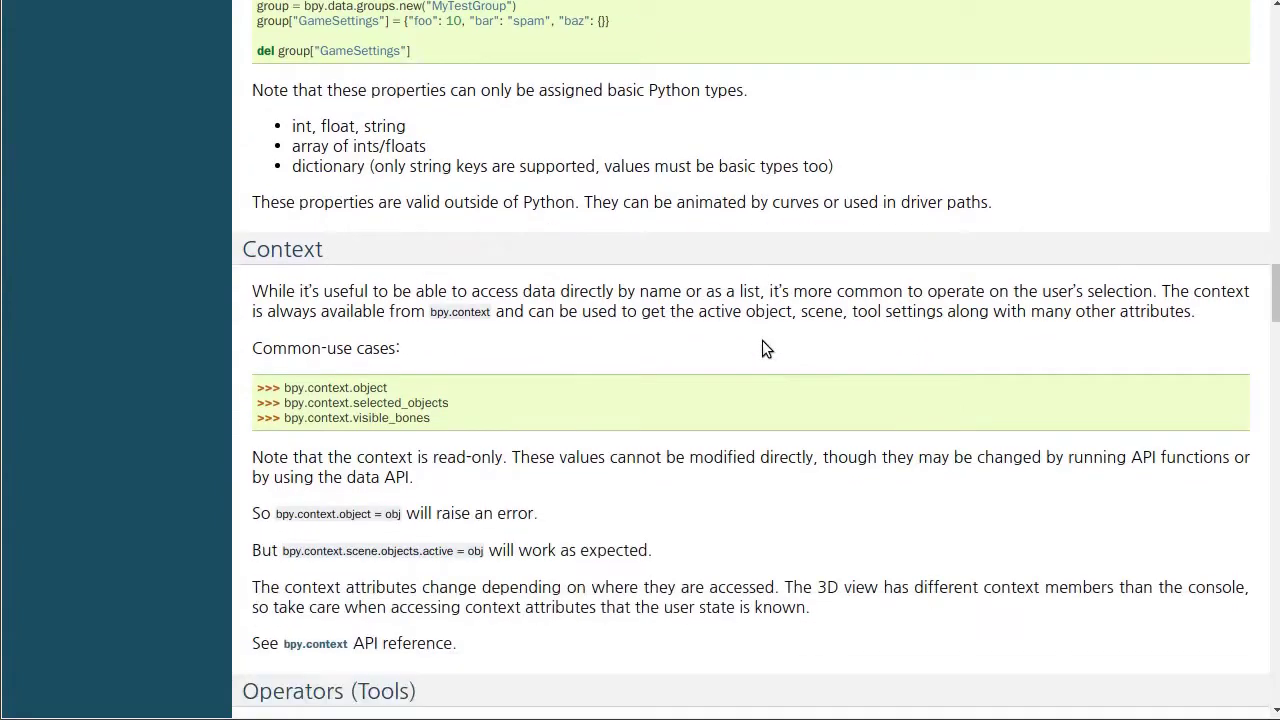
scroll(762, 341, down, 3)
scroll(762, 348, down, 1)
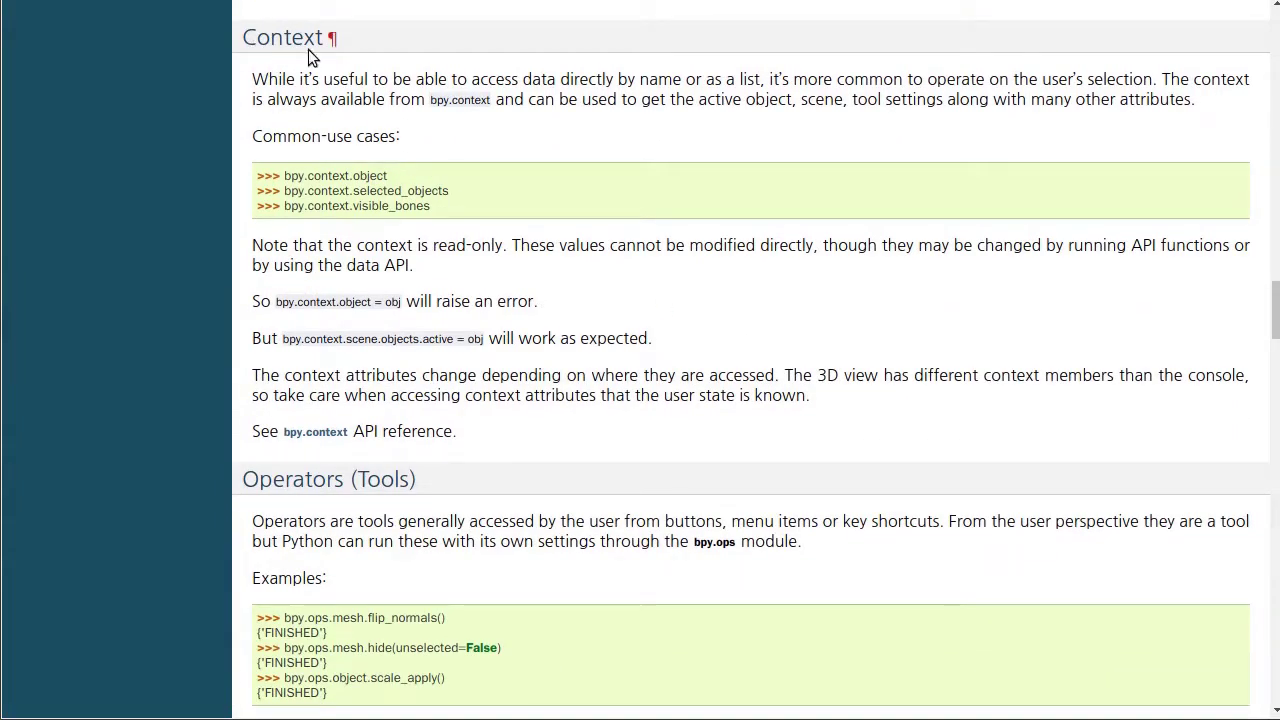
drag(282, 176, 395, 177)
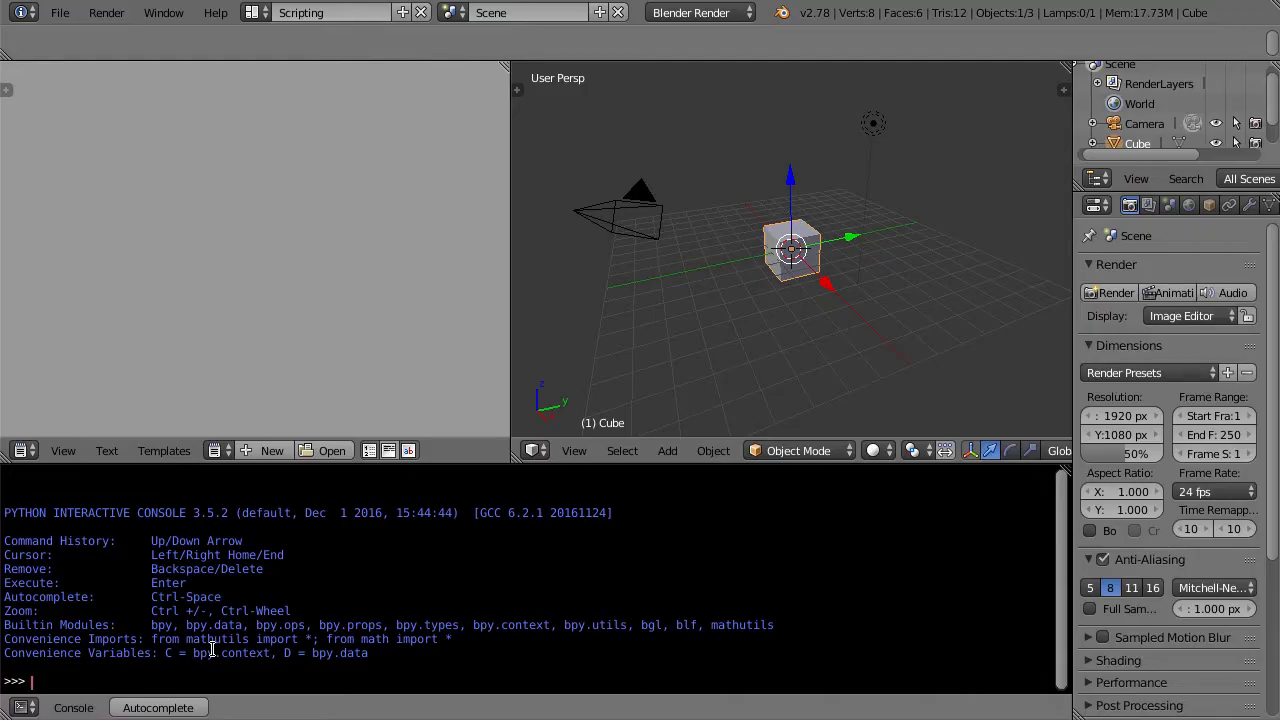
Run bpy.context.object in the Python console, autocompleting the name, to return Cube.
text(bpy.)
text(c)
key(ctrl+space)
text(.)
text(object)
key(Return)
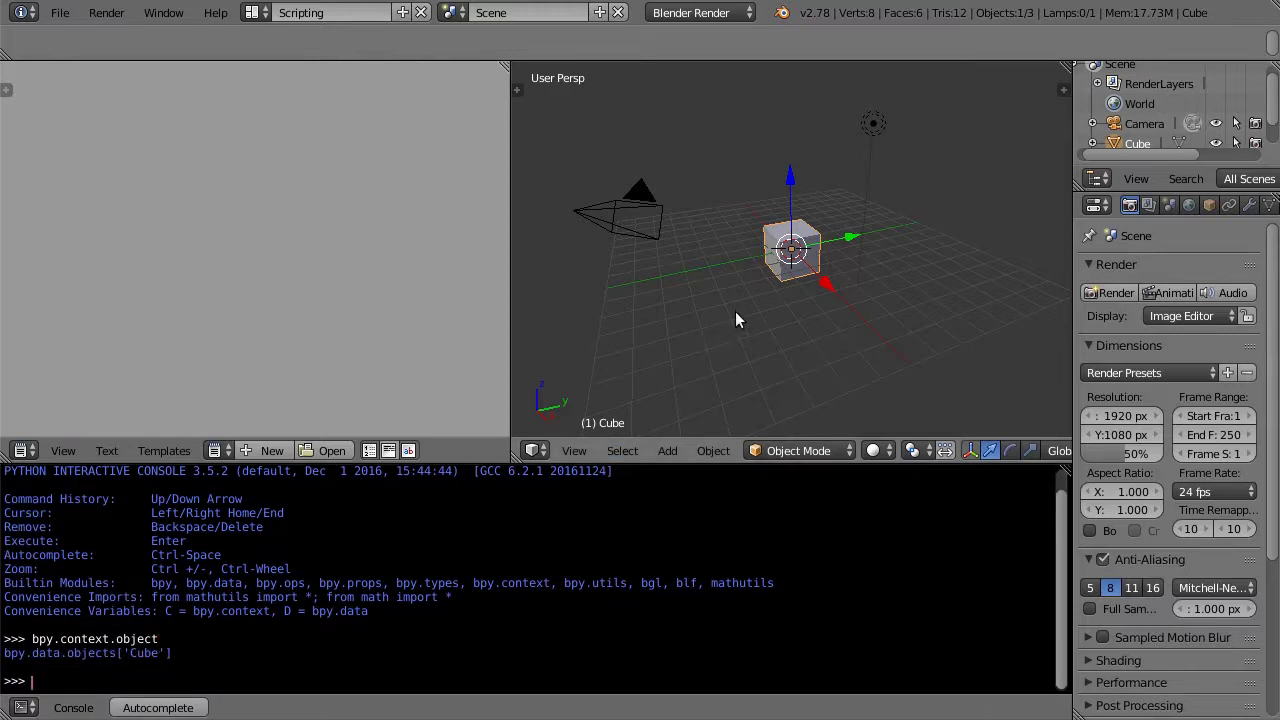
Select the camera, then the lamp, rerunning the command so it returns Camera and Lamp.
right_click(649, 207)
key(Up)
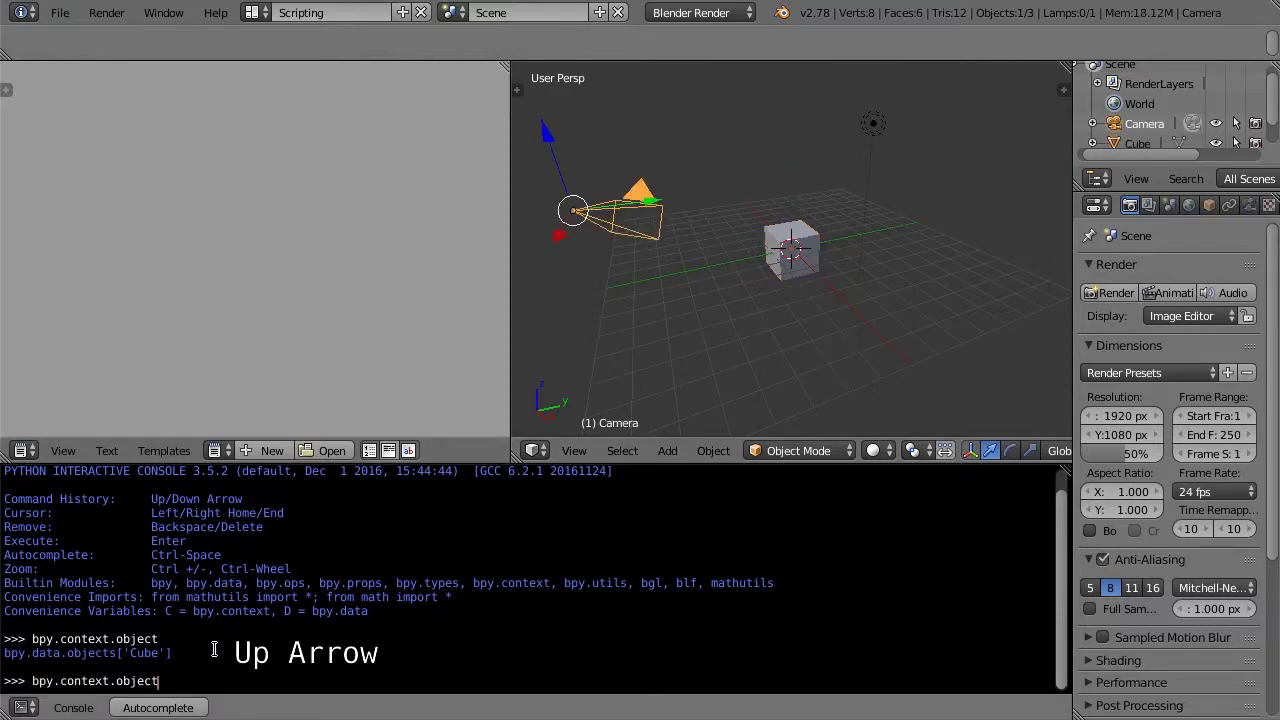
key(Return)
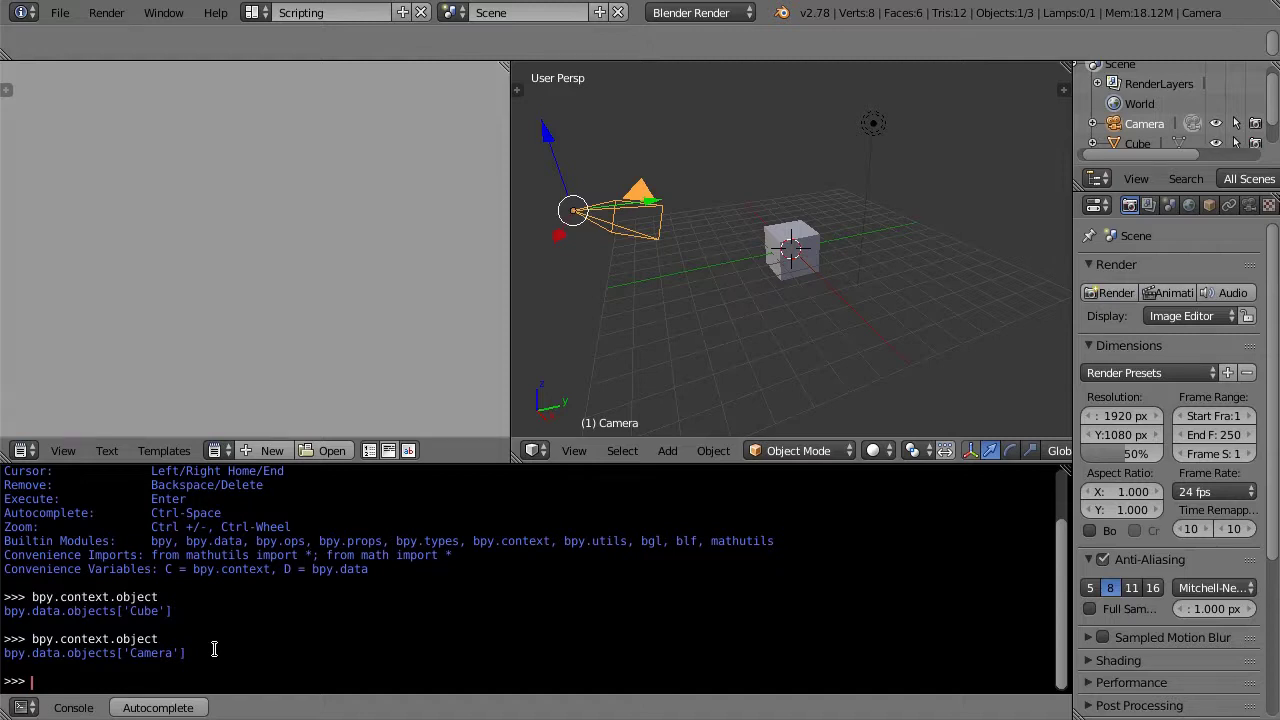
scroll(214, 645, up, 2)
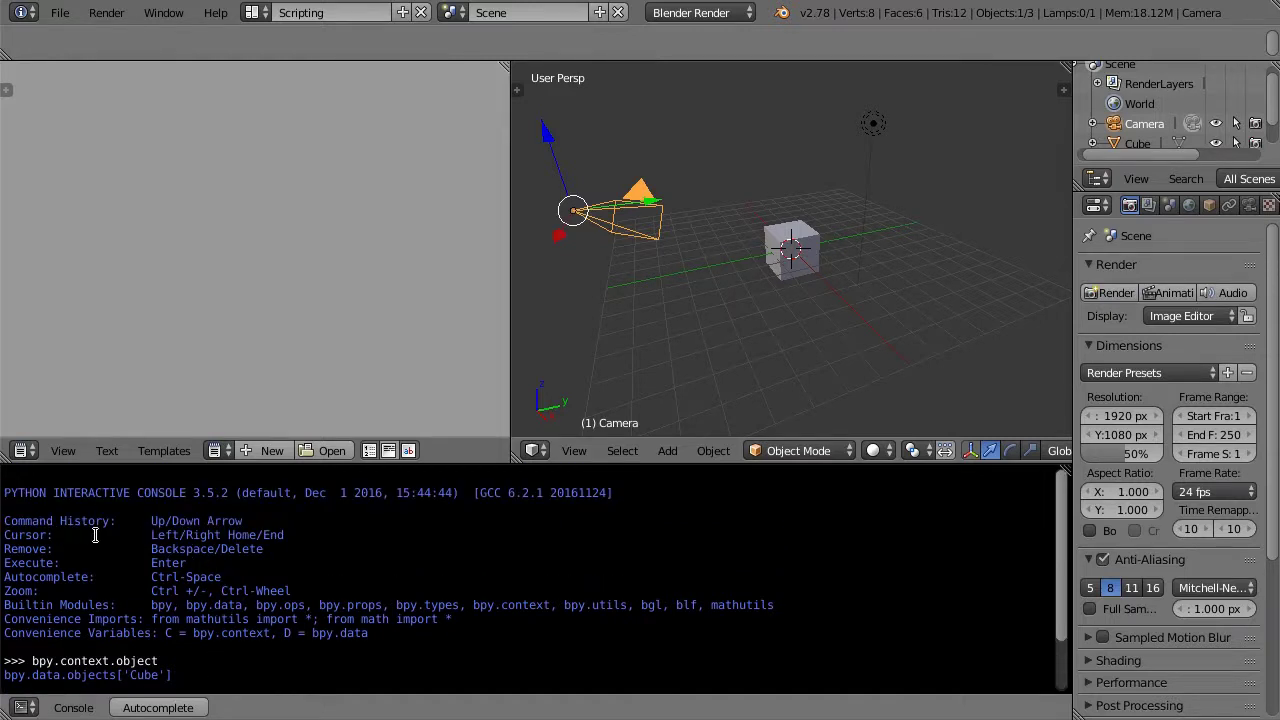
scroll(250, 573, down, 2)
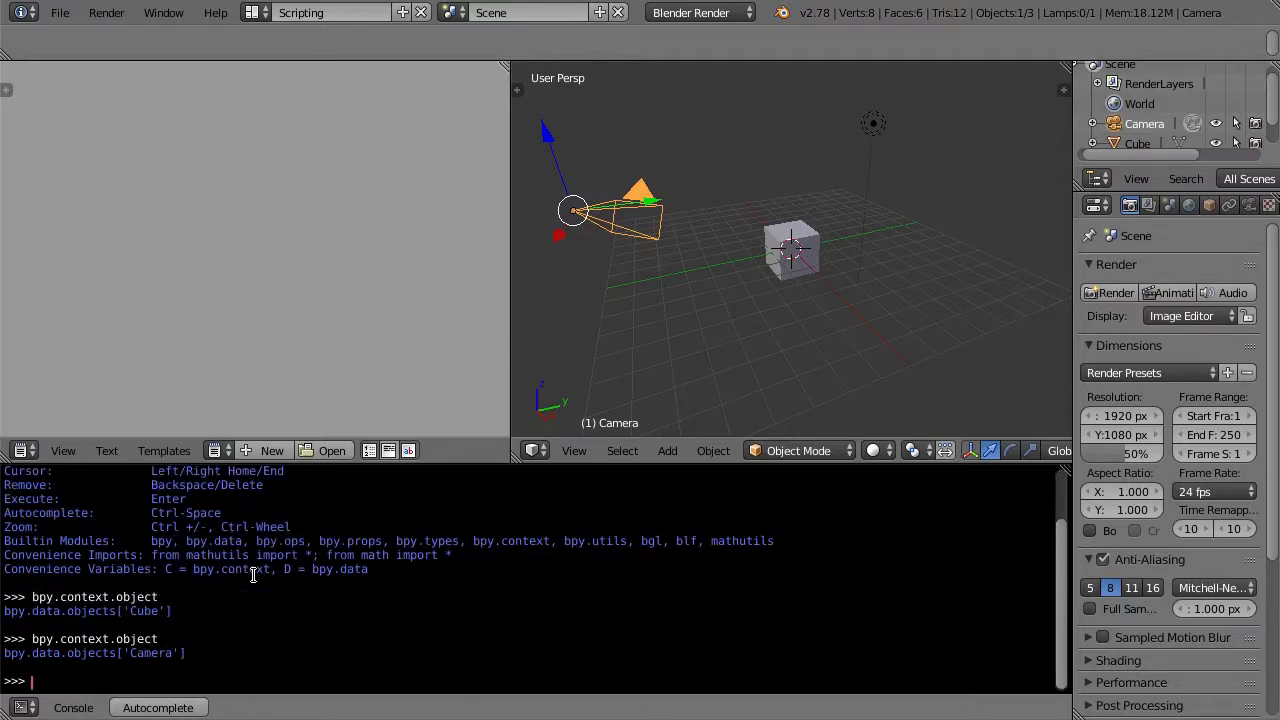
key(Up)
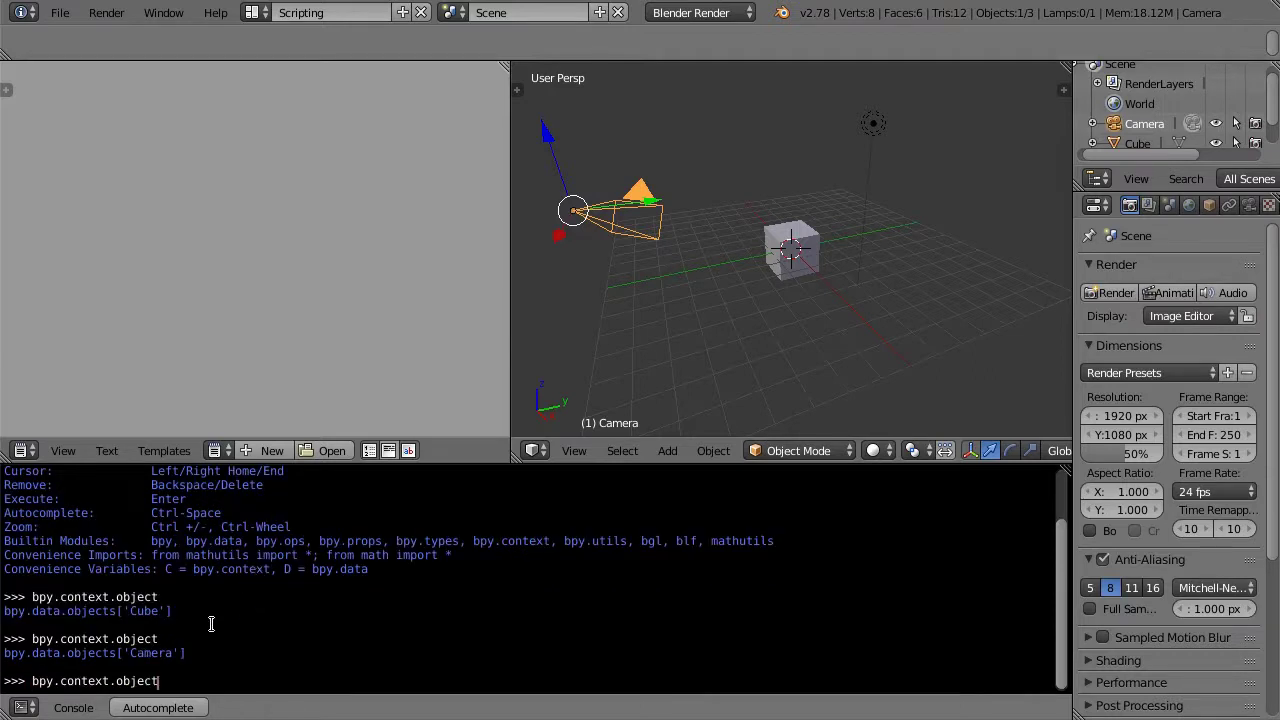
right_click(870, 125)
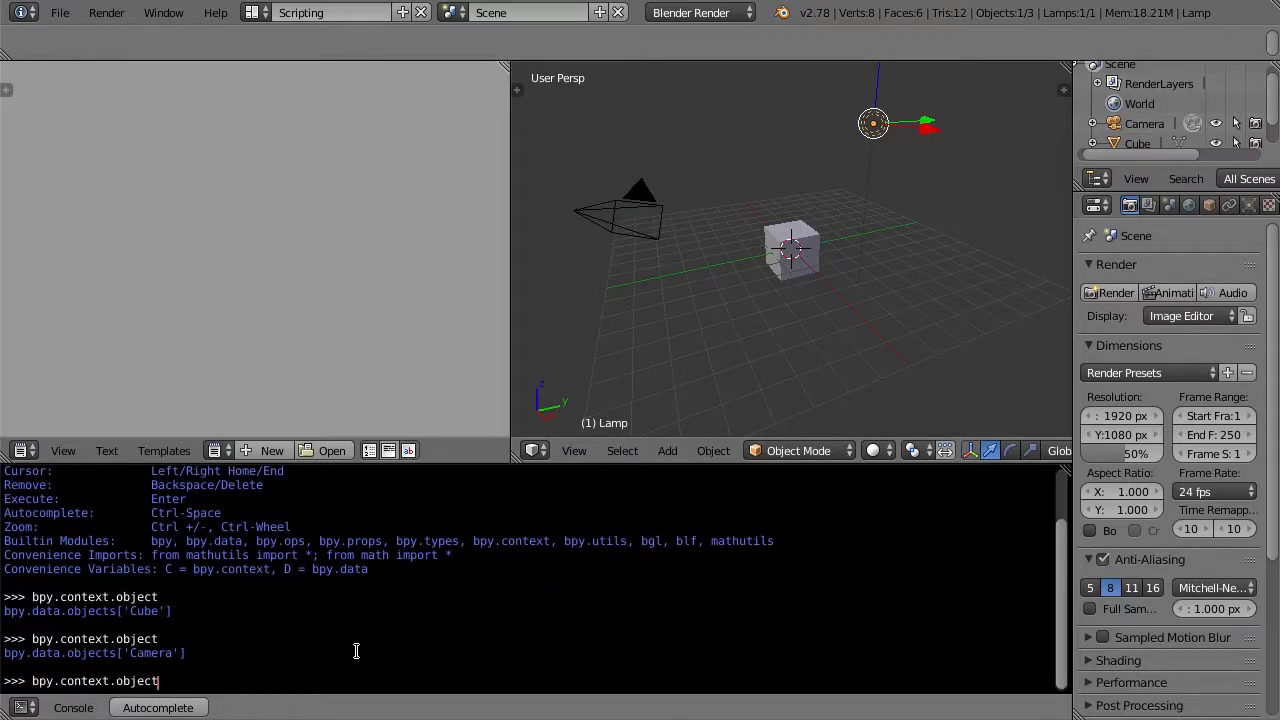
key(Return)
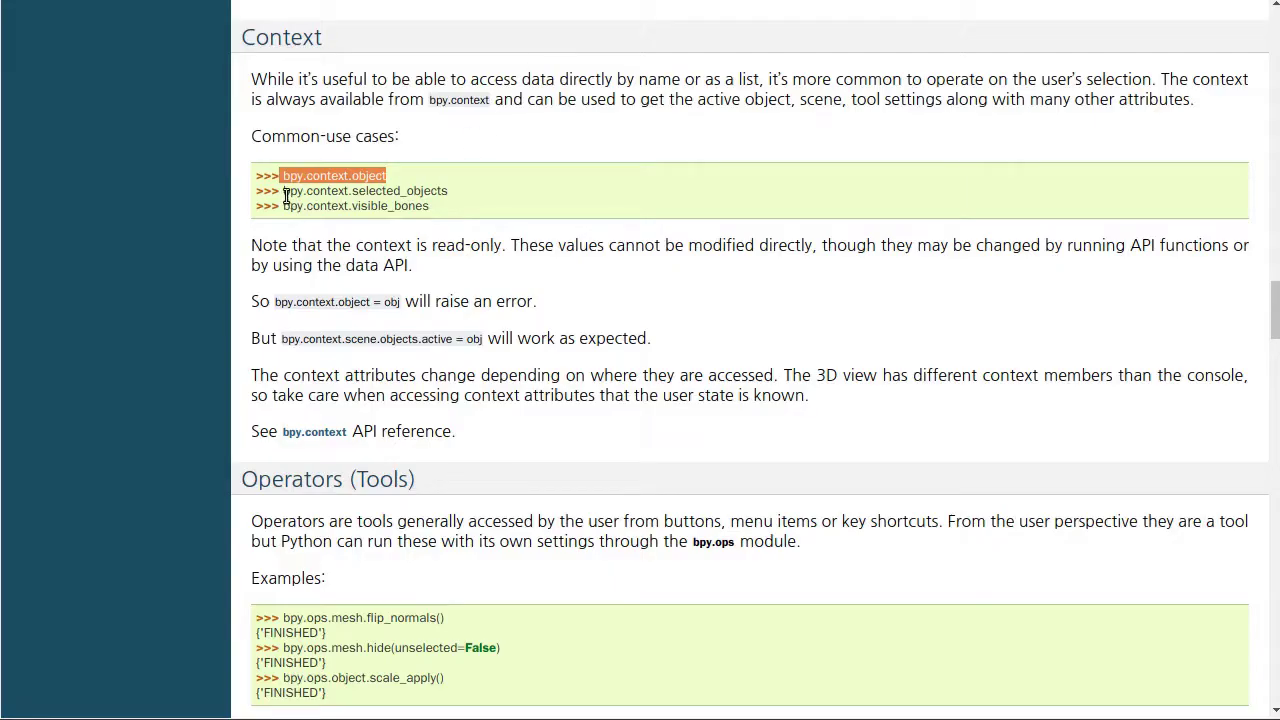
drag(283, 190, 454, 196)
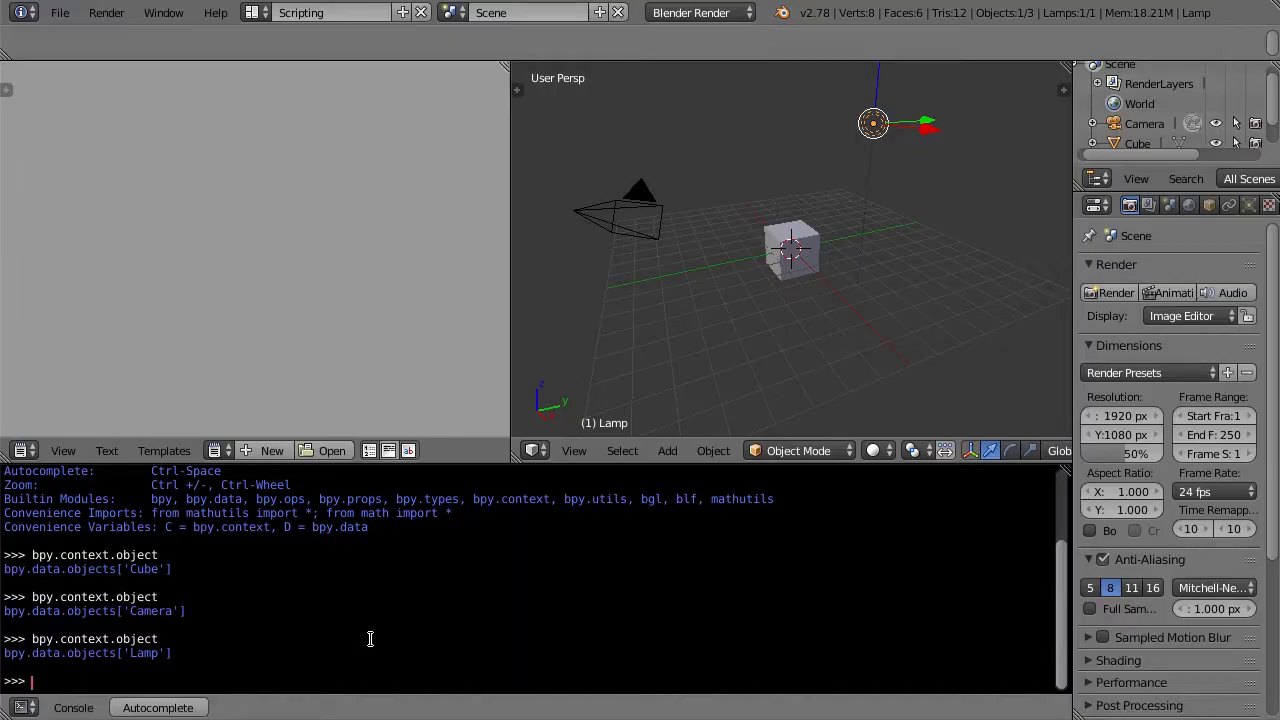
Run bpy.context.selected_objects in the console, listing only the Lamp.
text(bpy.context)
text(.s)
text(e)
key(ctrl+space)
text(le)
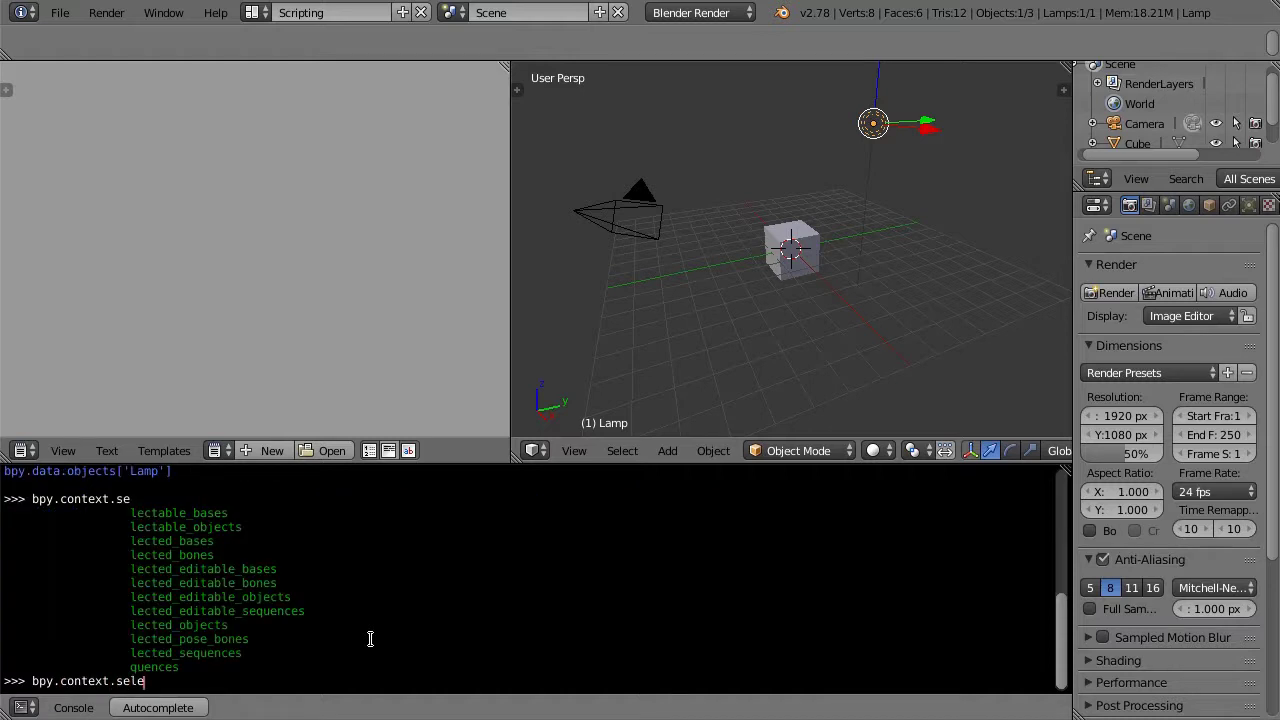
text(ct)
key(ctrl+space)
text(e)
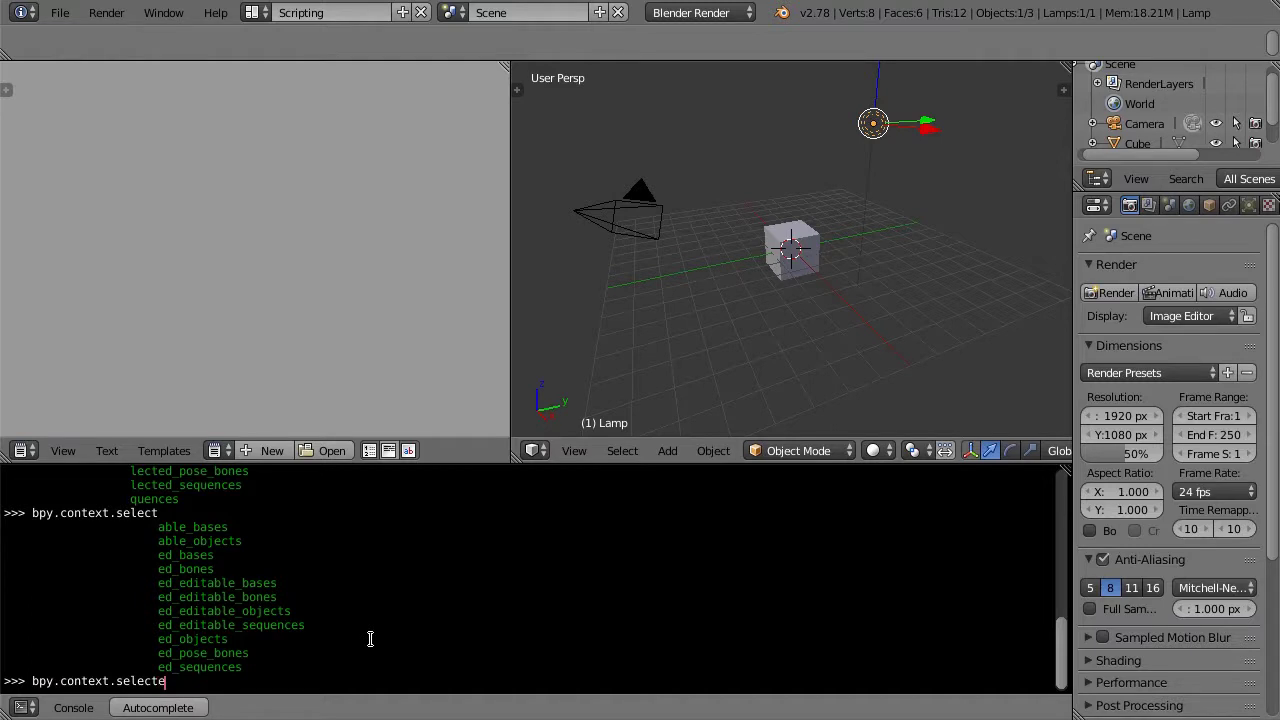
key(ctrl+space)
text(o)
key(ctrl+space)
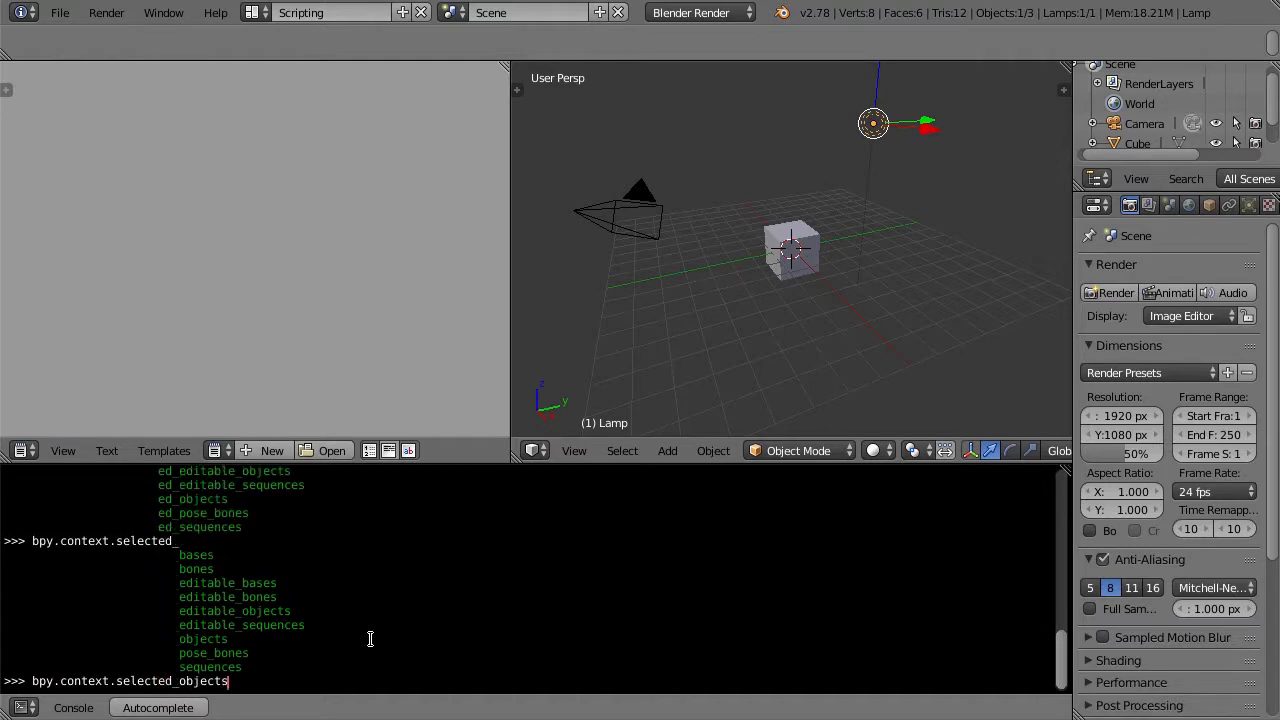
key(Return)
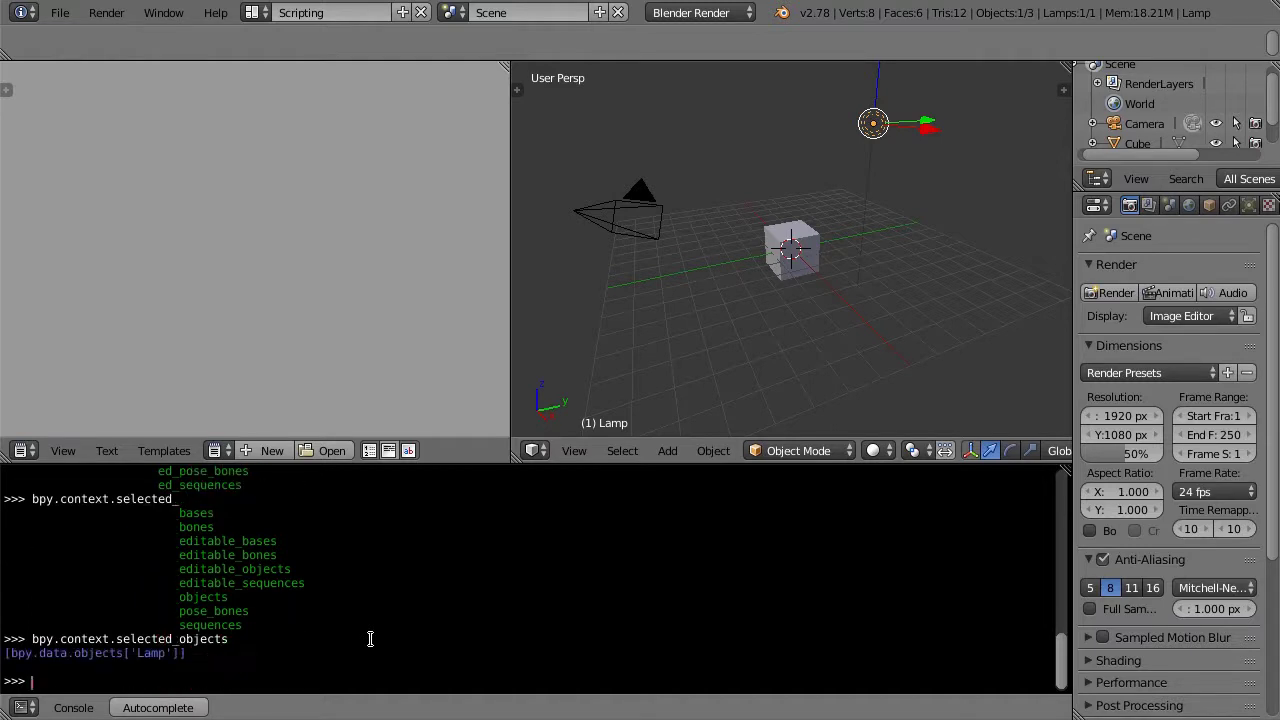
Add the cube and camera to the selection and rerun selected_objects to list all three.
right_click(806, 258)
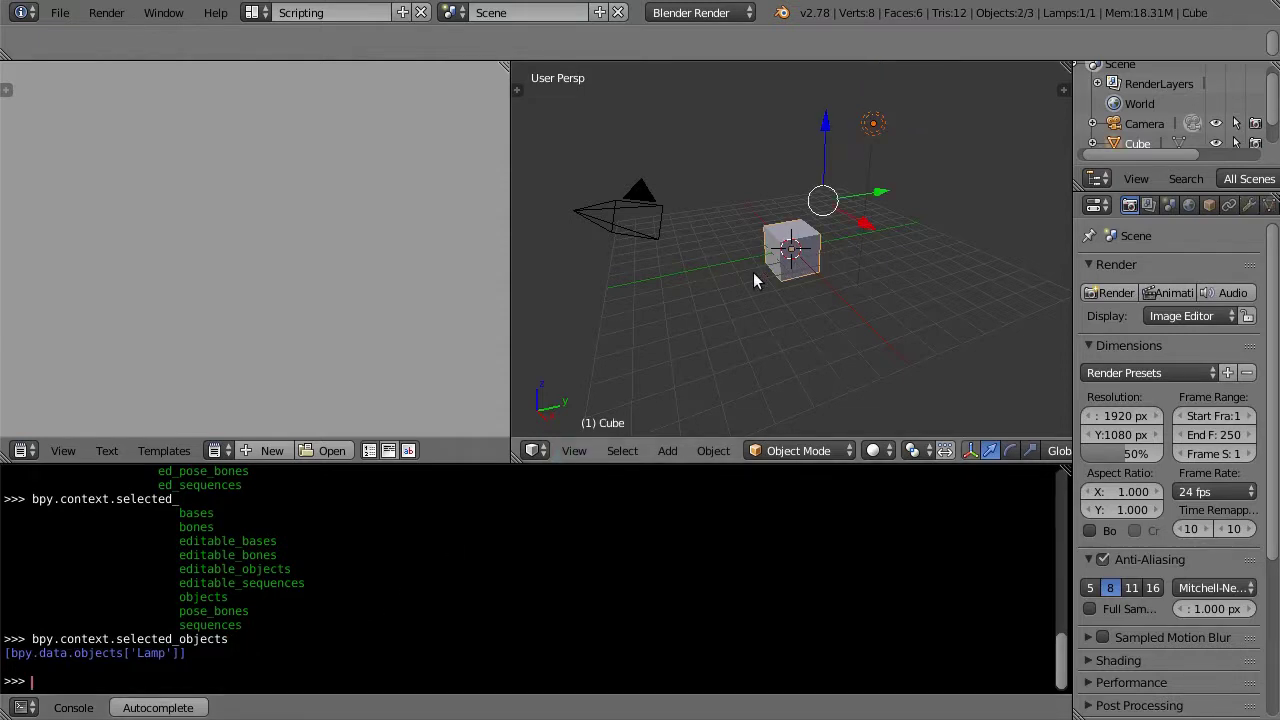
shift+right_click(654, 216)
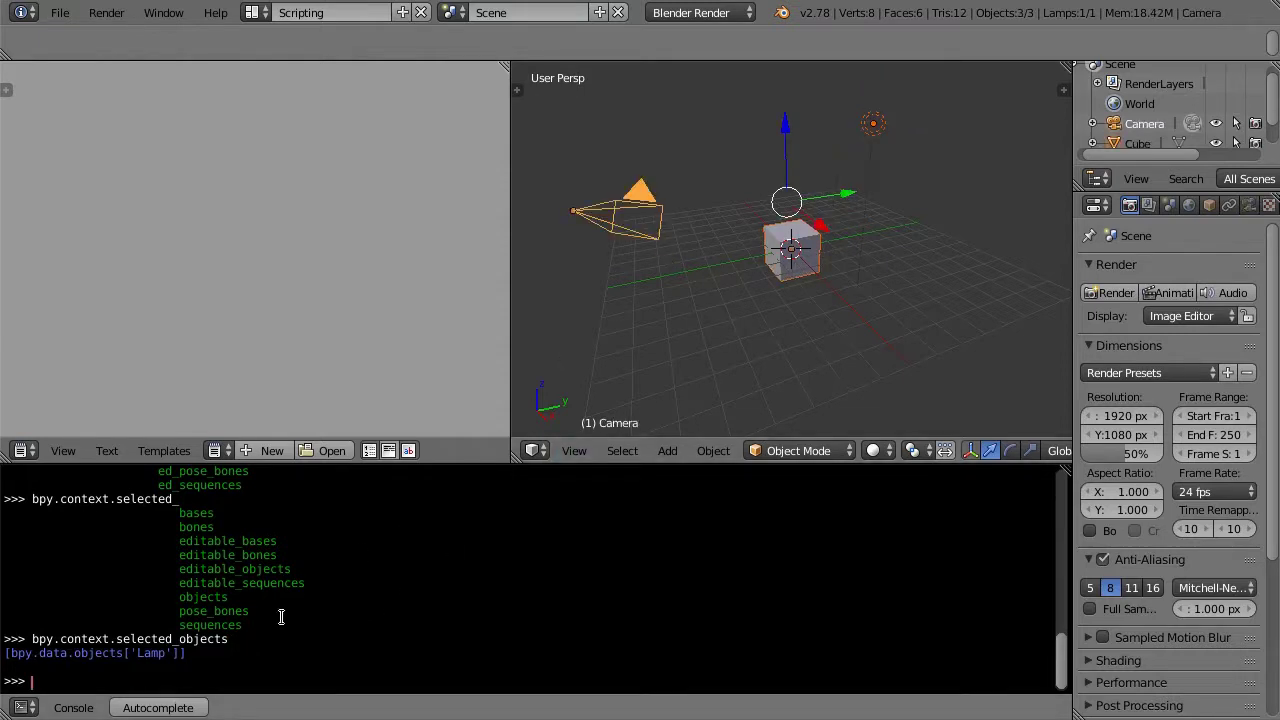
key(Up)
key(Return)
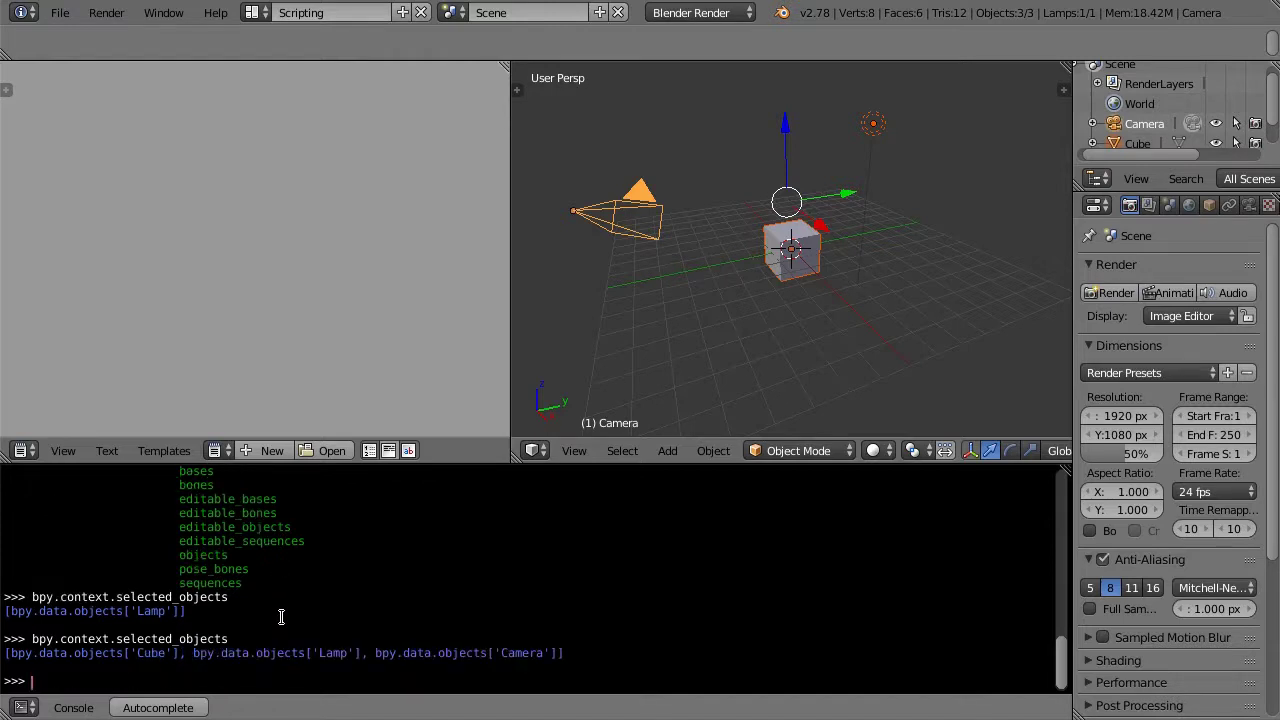
Rerun bpy.context.object as the active object changes among camera, cube and lamp.
key(Up)
key(Up)
key(Return)
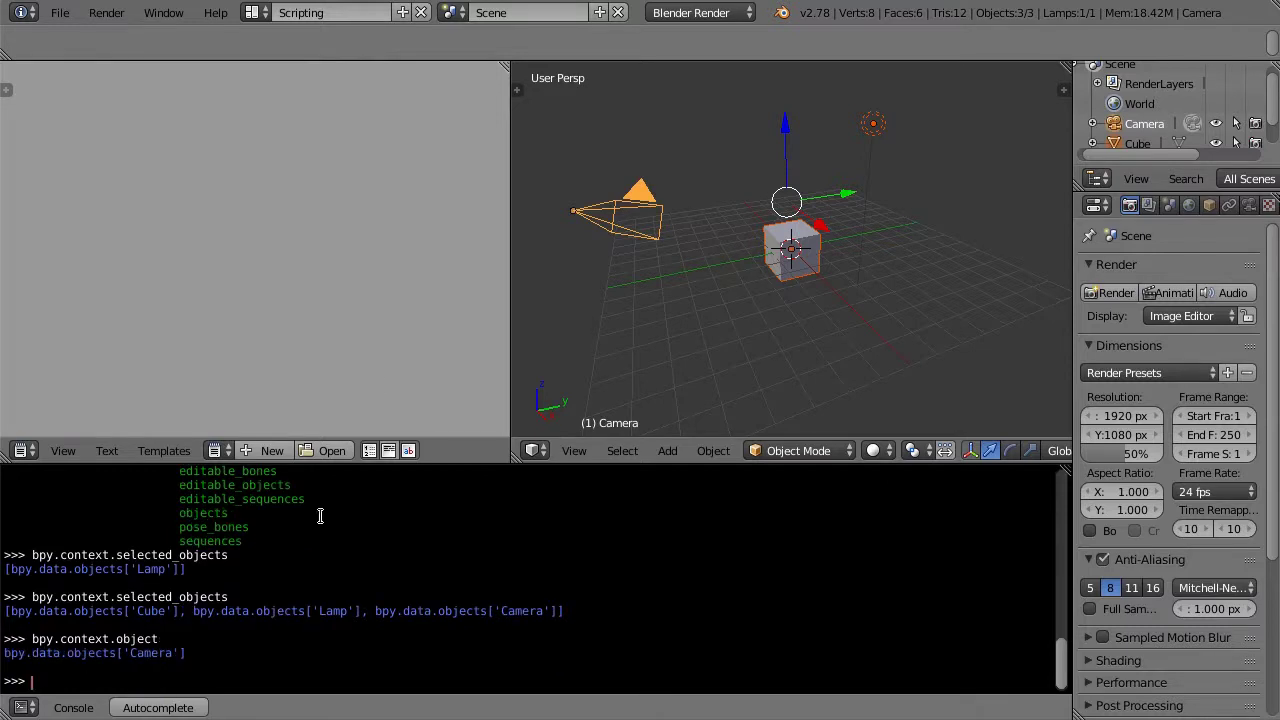
shift+right_click(785, 253)
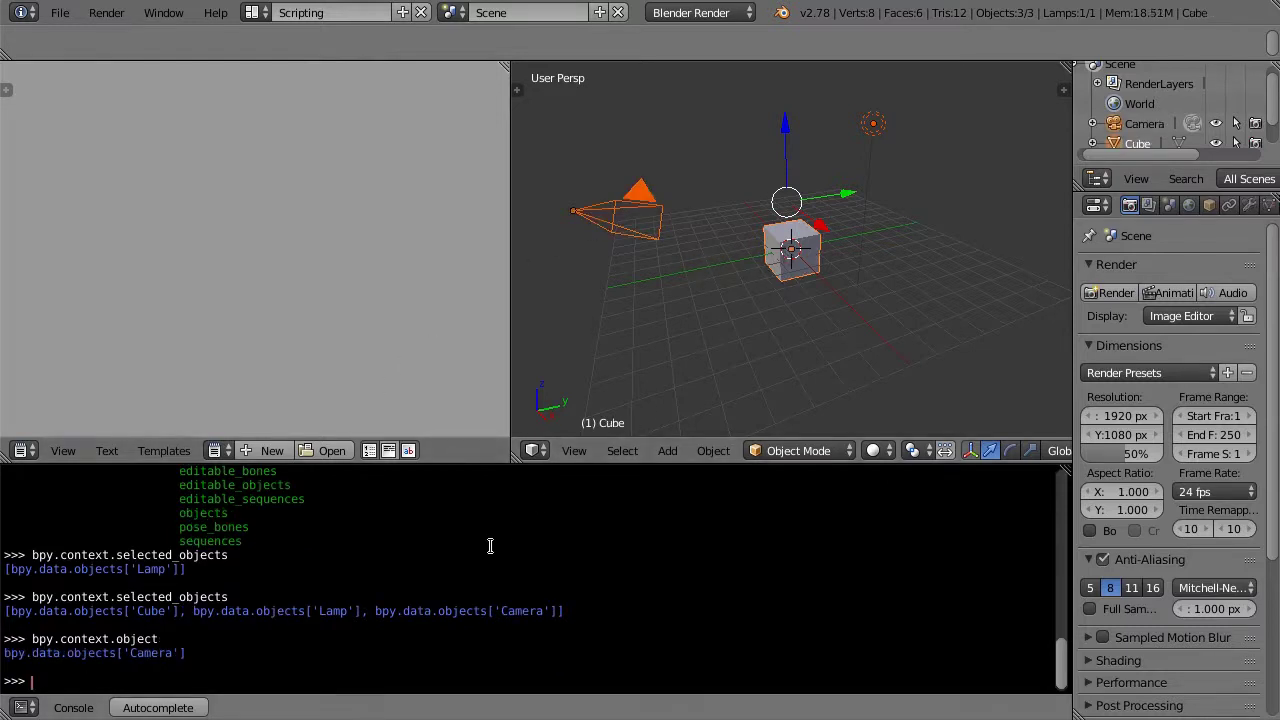
key(Up)
key(Return)
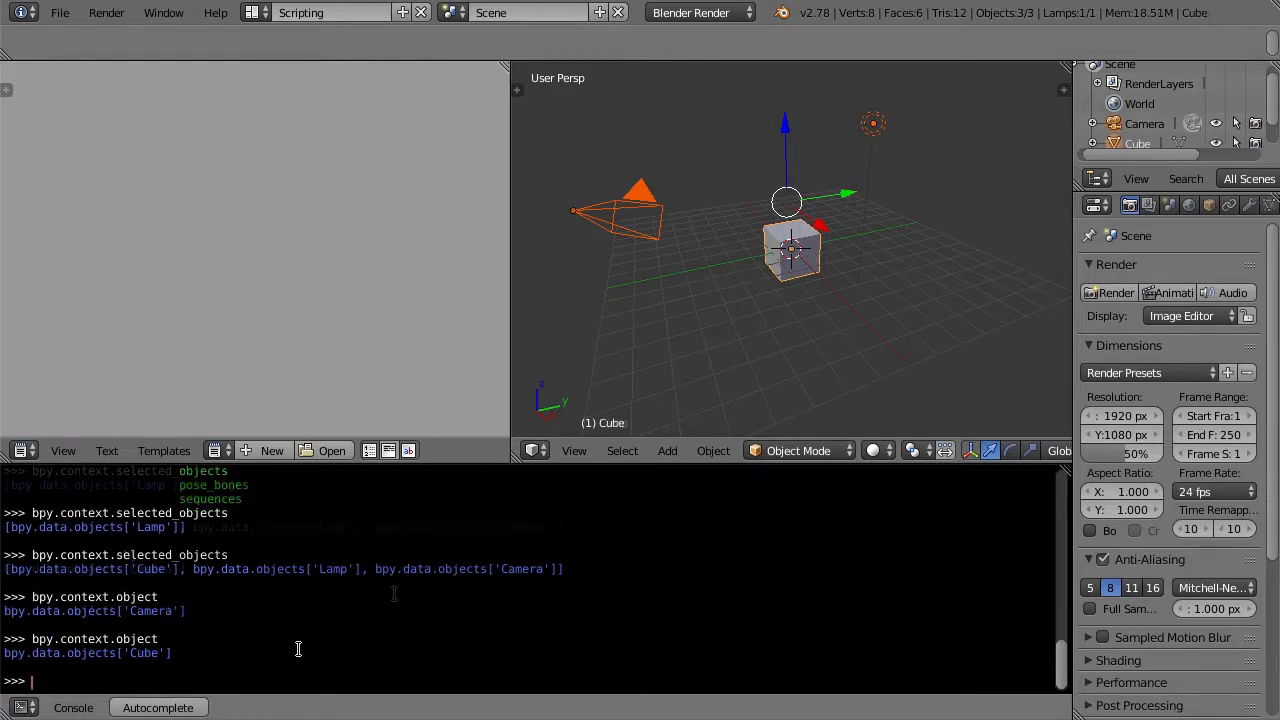
key(Up)
key(Return)
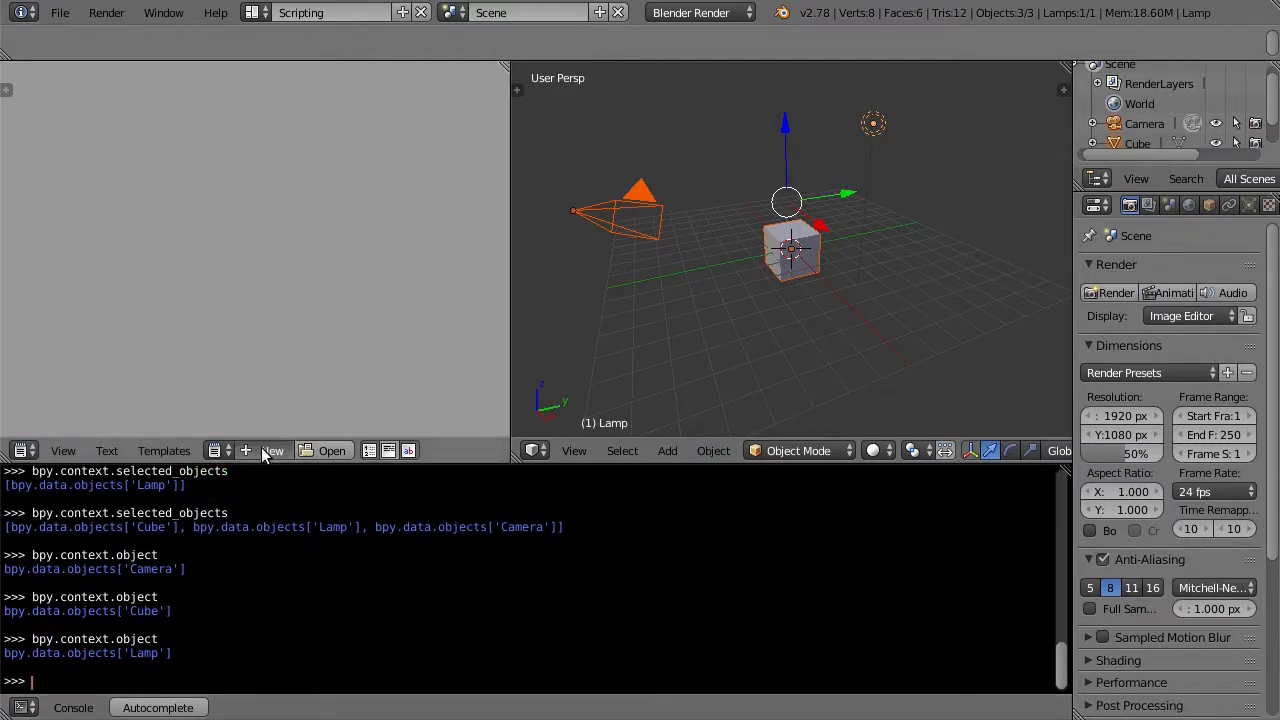
Create a new text block and name it 'rename'.
click(265, 451)
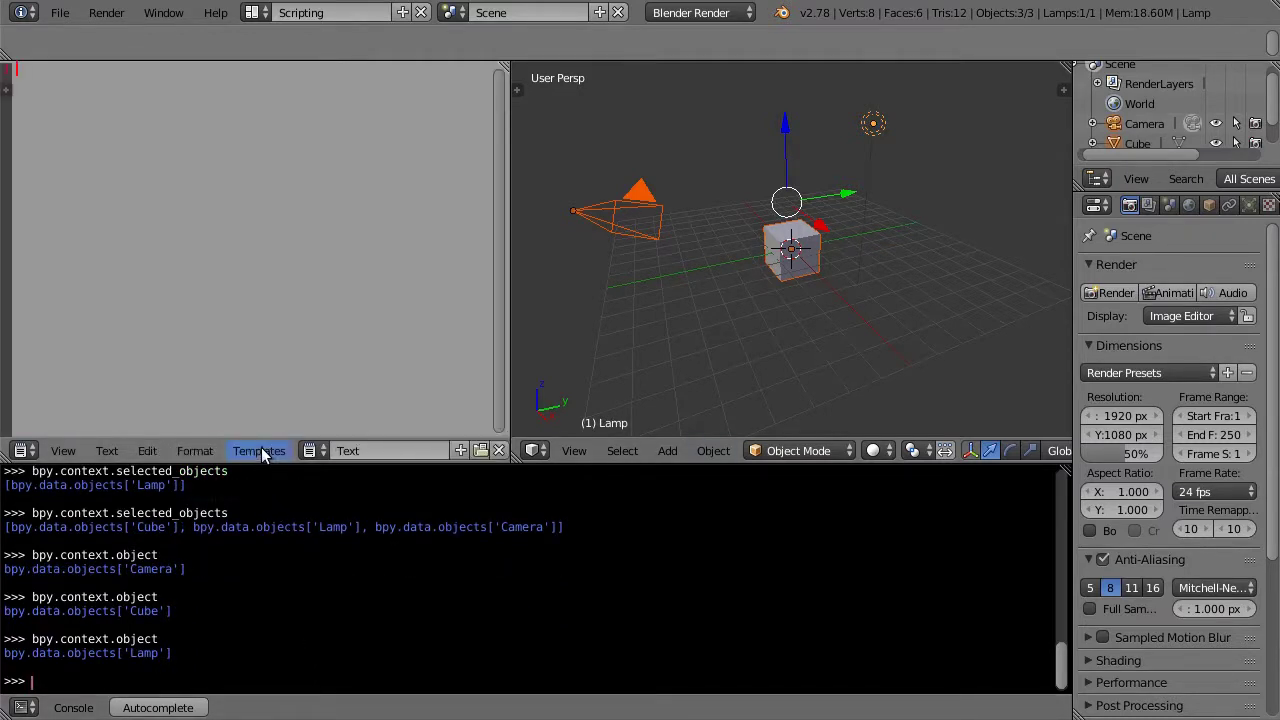
click(371, 452)
text(renam)
text(e)
key(Return)
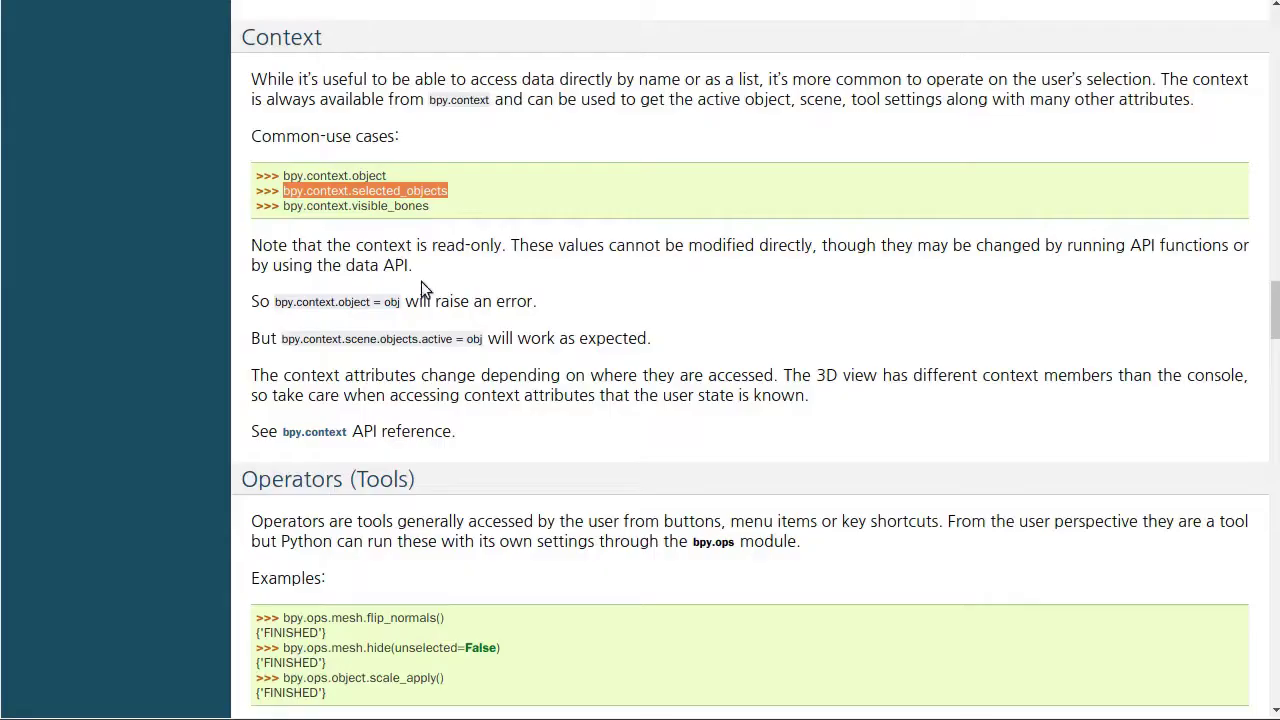
Scroll the API docs to the Example Operator sample and highlight its import bpy line.
scroll(421, 281, down, 2)
scroll(462, 393, down, 2)
scroll(463, 394, down, 3)
scroll(463, 394, down, 3)
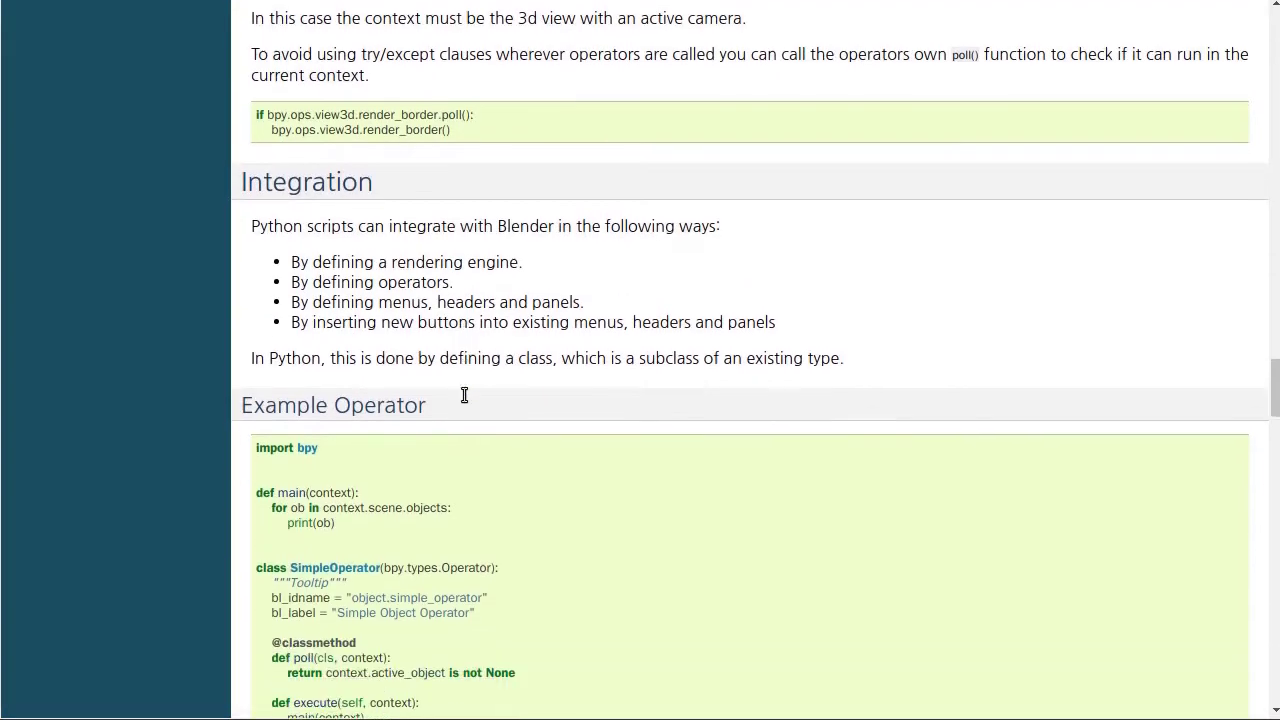
scroll(463, 394, down, 2)
scroll(463, 394, down, 1)
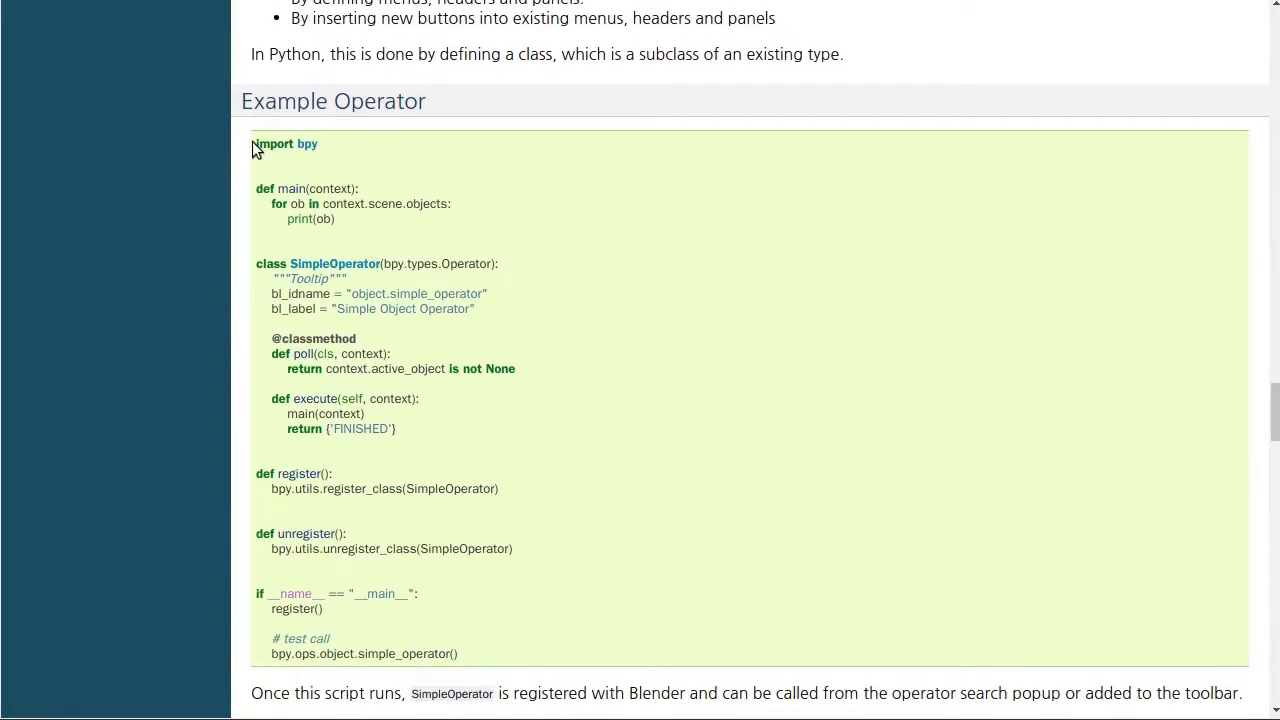
drag(254, 144, 323, 143)
click(364, 161)
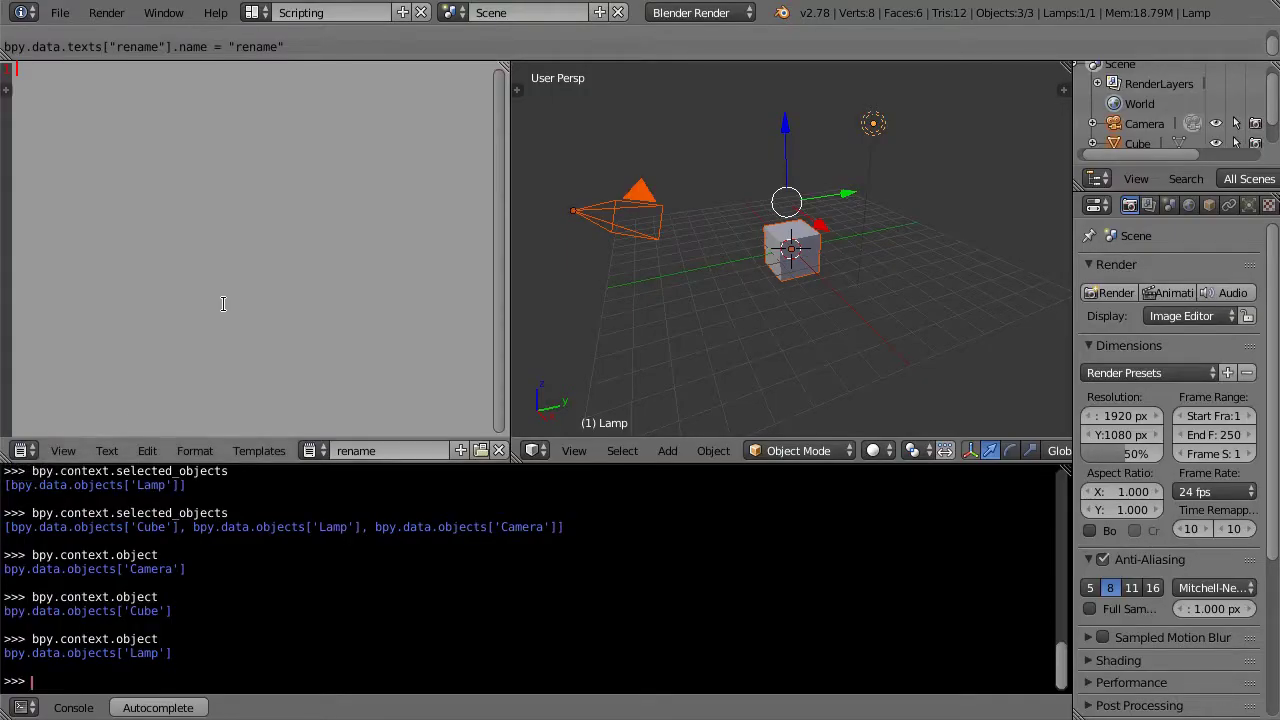
Type import bpy on the first line of the rename script.
text(i)
text(m)
text(rt )
text(bp)
text(y)
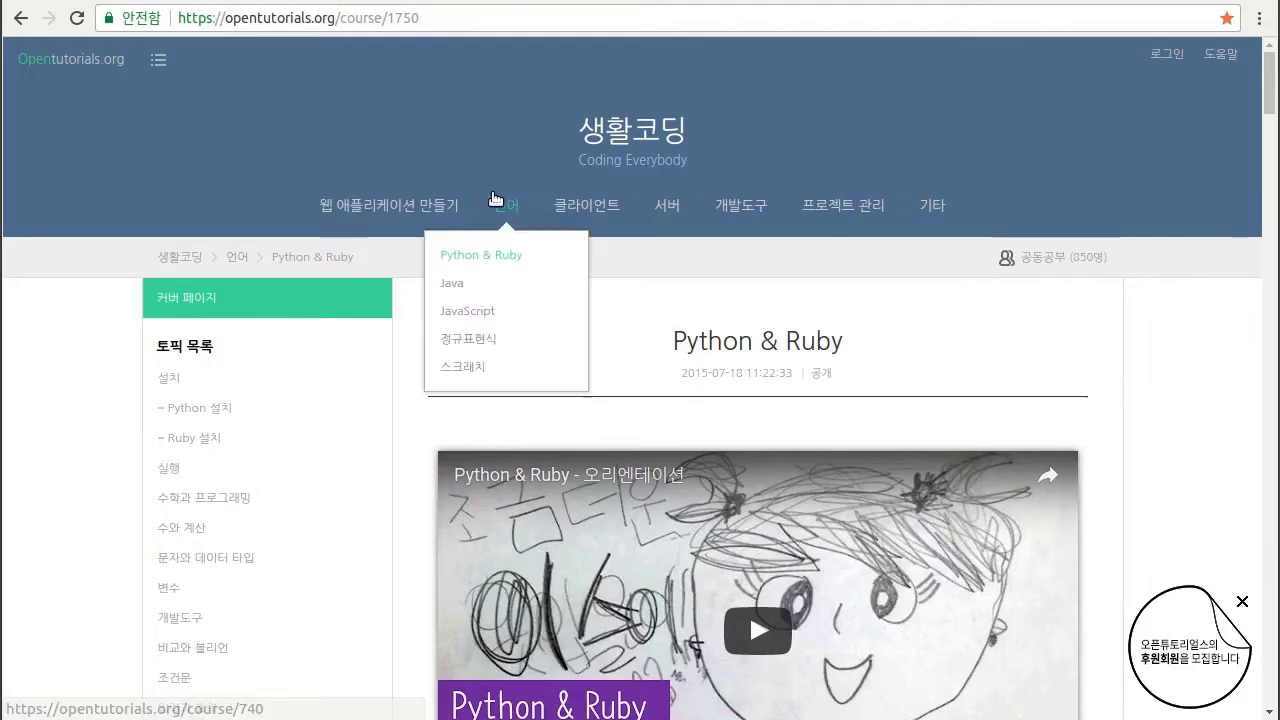
On opentutorials.org, open the Python & Ruby course and its 반복문 lesson.
click(499, 250)
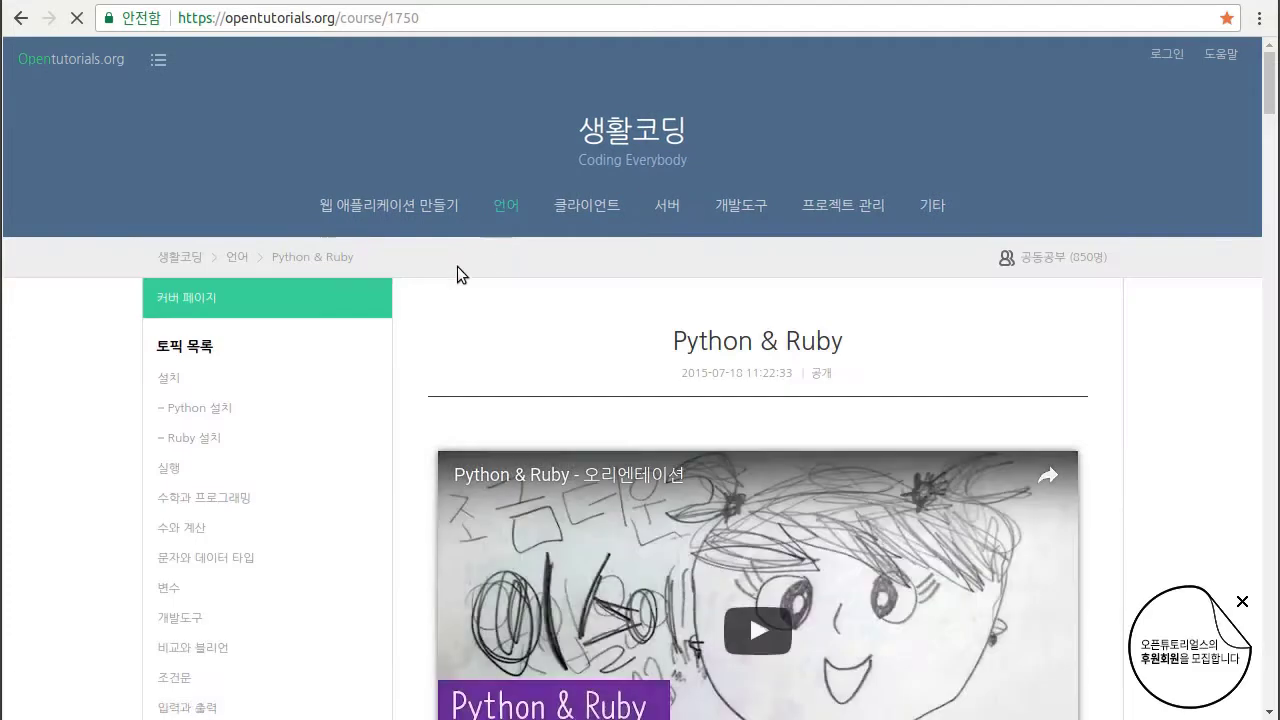
scroll(329, 386, down, 3)
scroll(329, 386, down, 2)
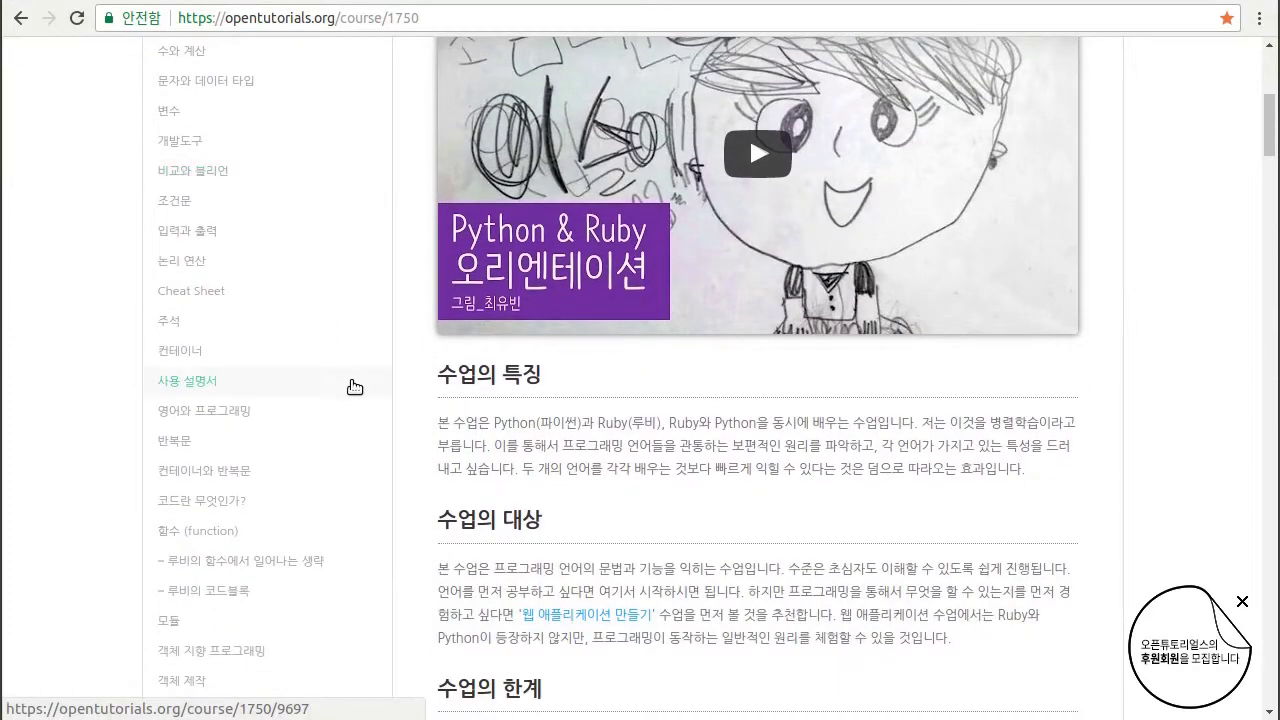
scroll(331, 378, down, 1)
click(238, 385)
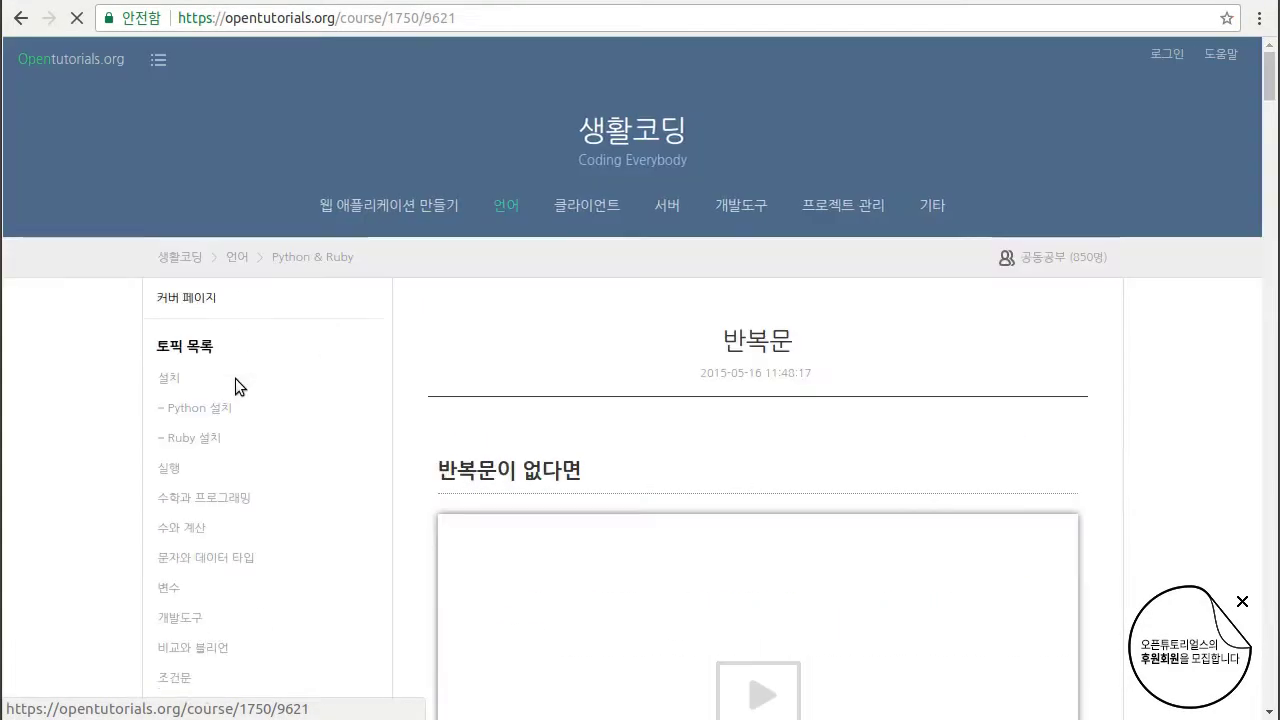
scroll(478, 369, down, 1)
scroll(478, 369, down, 2)
scroll(479, 370, down, 5)
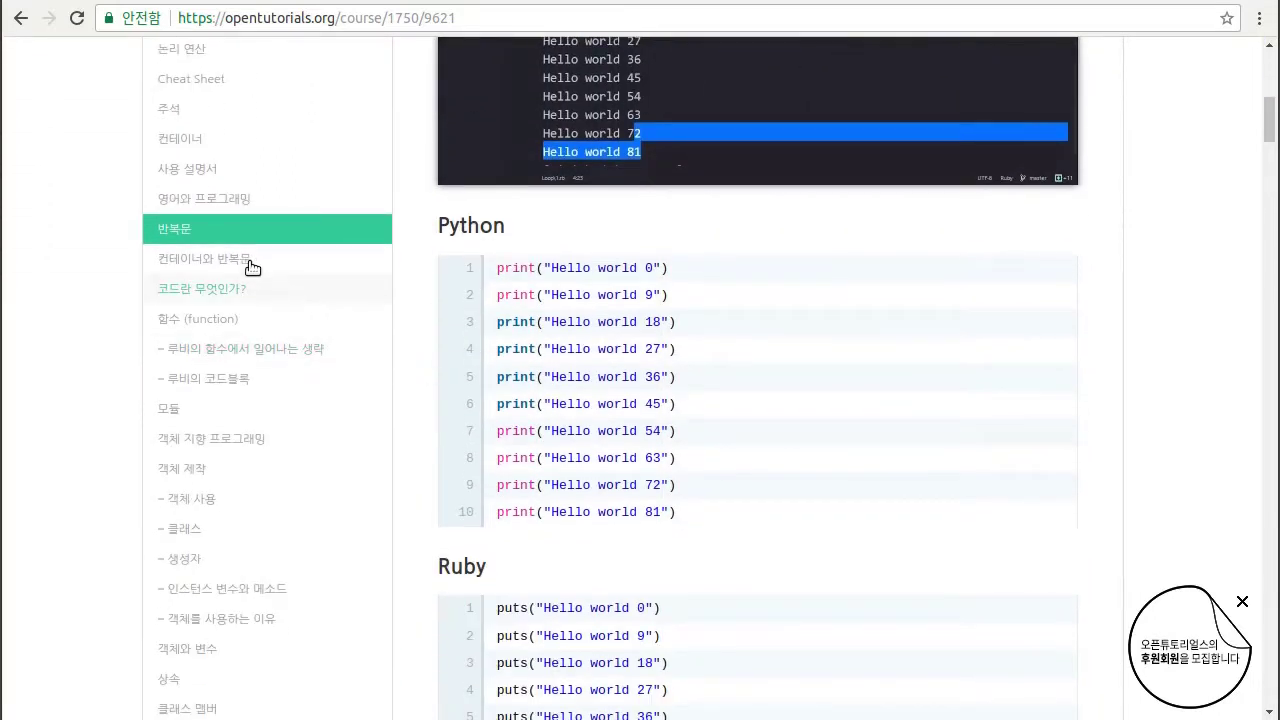
Open the 컨테이너와 반복문 lesson and scroll to the for member in members example.
click(243, 262)
scroll(441, 330, down, 2)
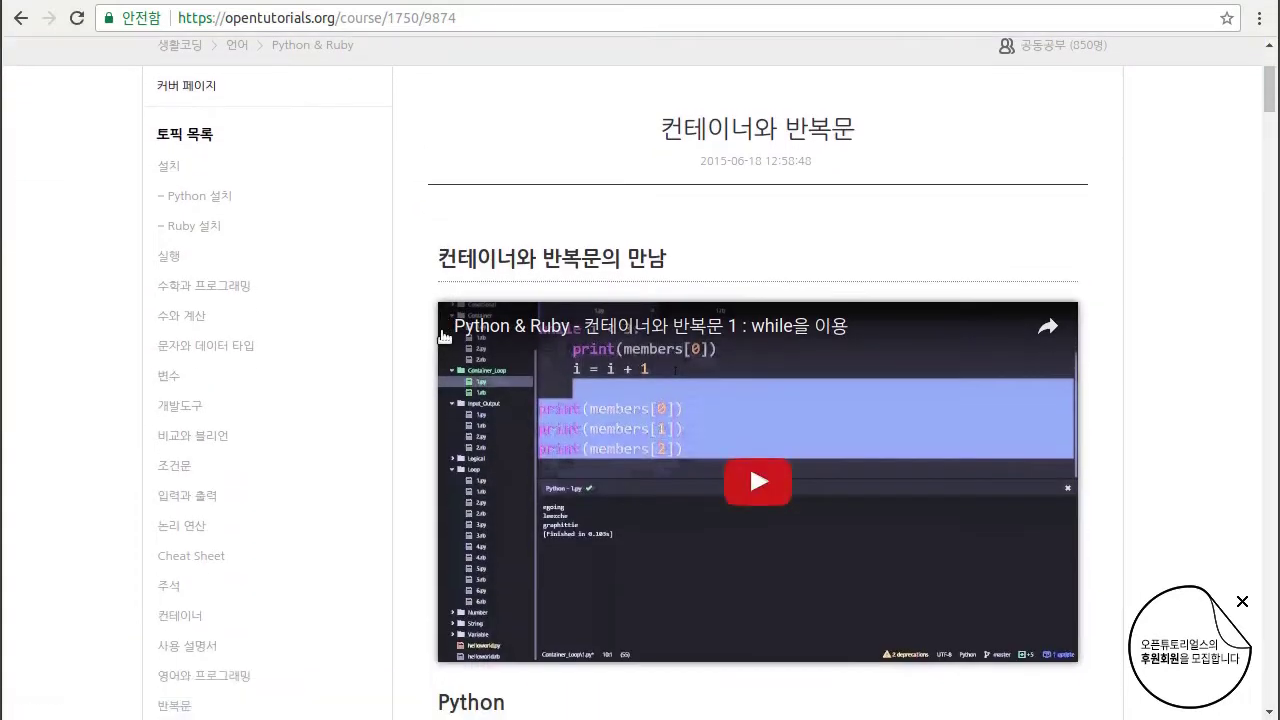
scroll(441, 330, down, 2)
scroll(441, 330, down, 2)
scroll(441, 330, down, 2)
scroll(441, 330, down, 3)
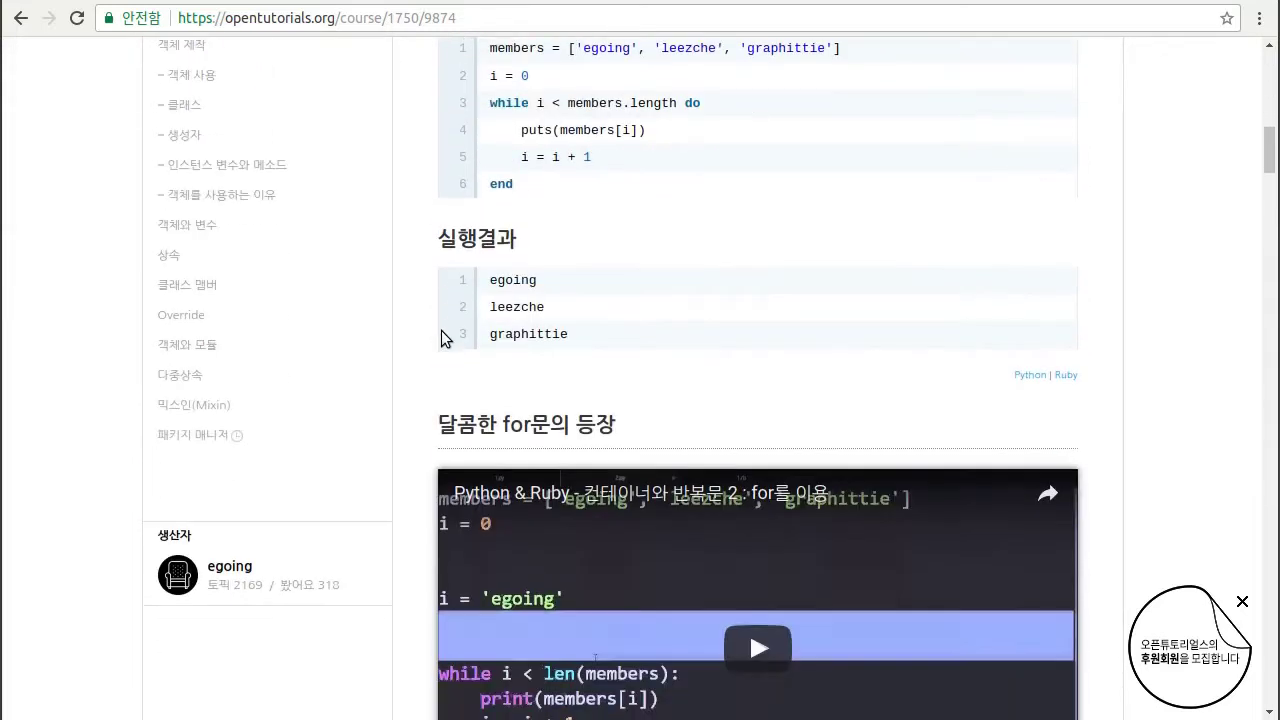
scroll(441, 330, down, 3)
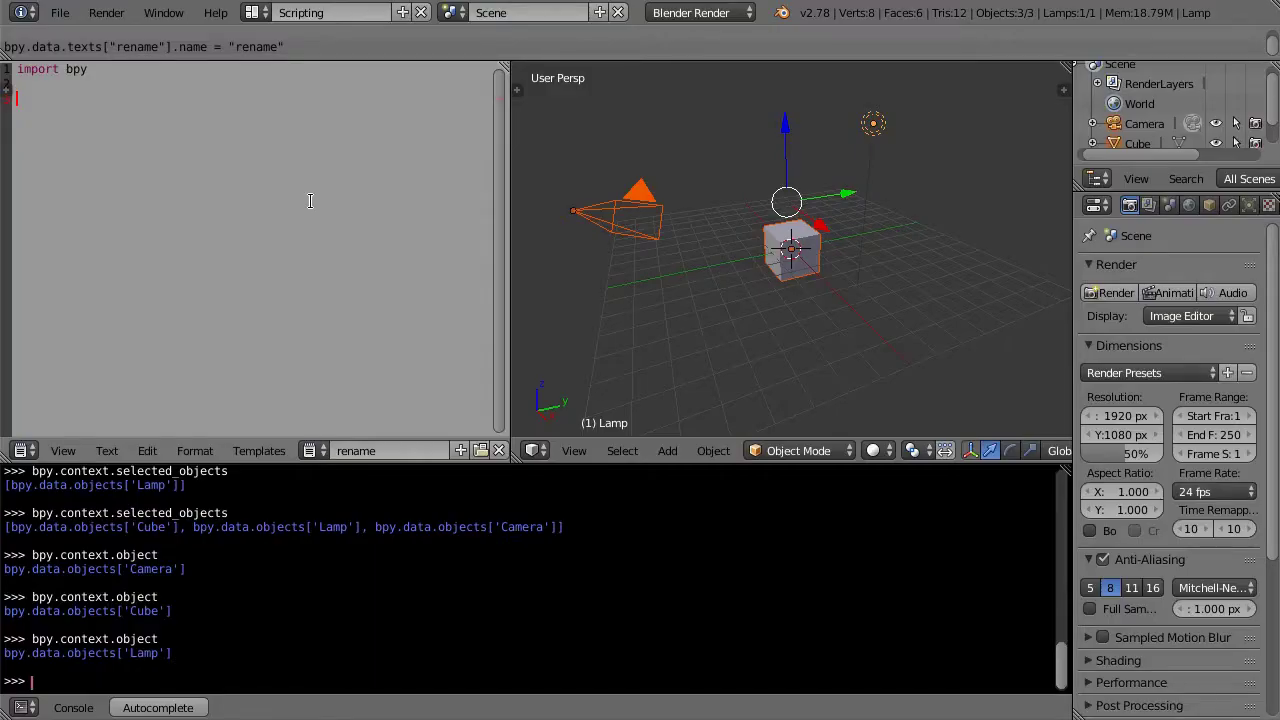
Write 'for obj in bpy.context.selected_objects:' with an indented obj.name line below it.
text(for)
text( o)
text(bj in )
text(sele)
key(BackSpace)
key(BackSpace)
key(BackSpace)
key(BackSpace)
text(bpy.co)
text(ntext.)
text(selecte)
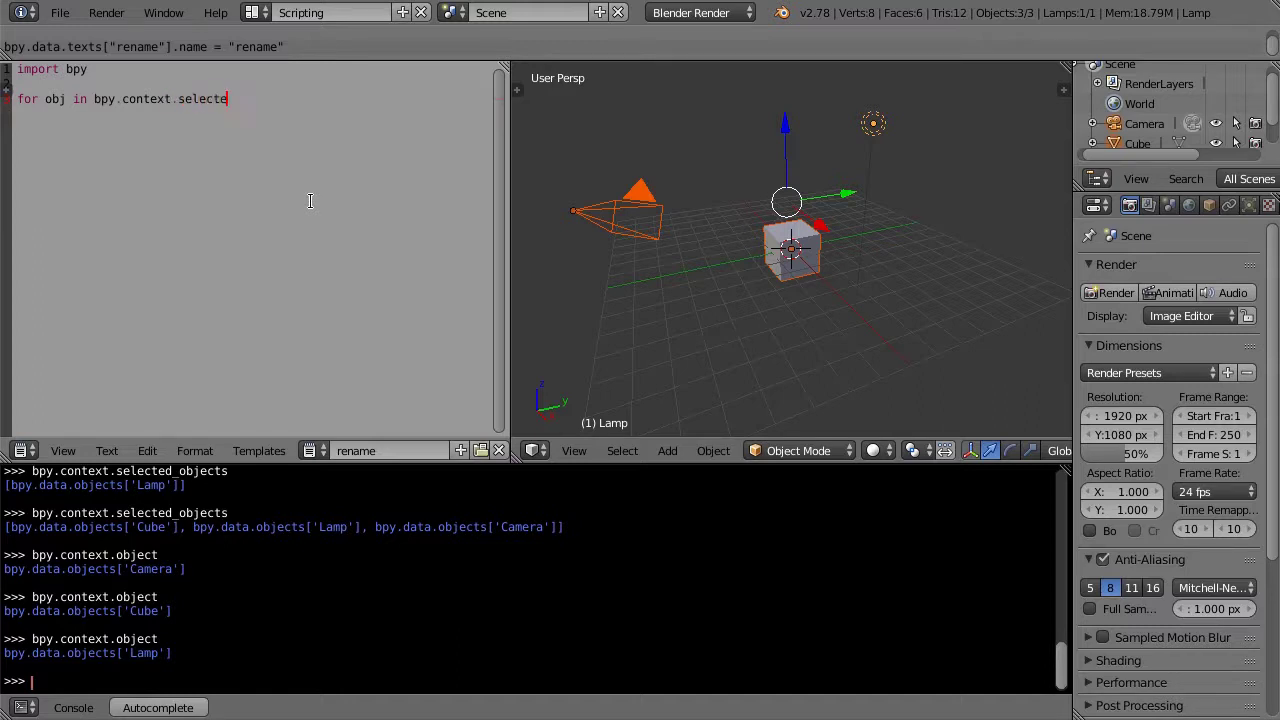
text(d)
text(_)
text(objects)
text(:     )
text(obj.)
text(name)
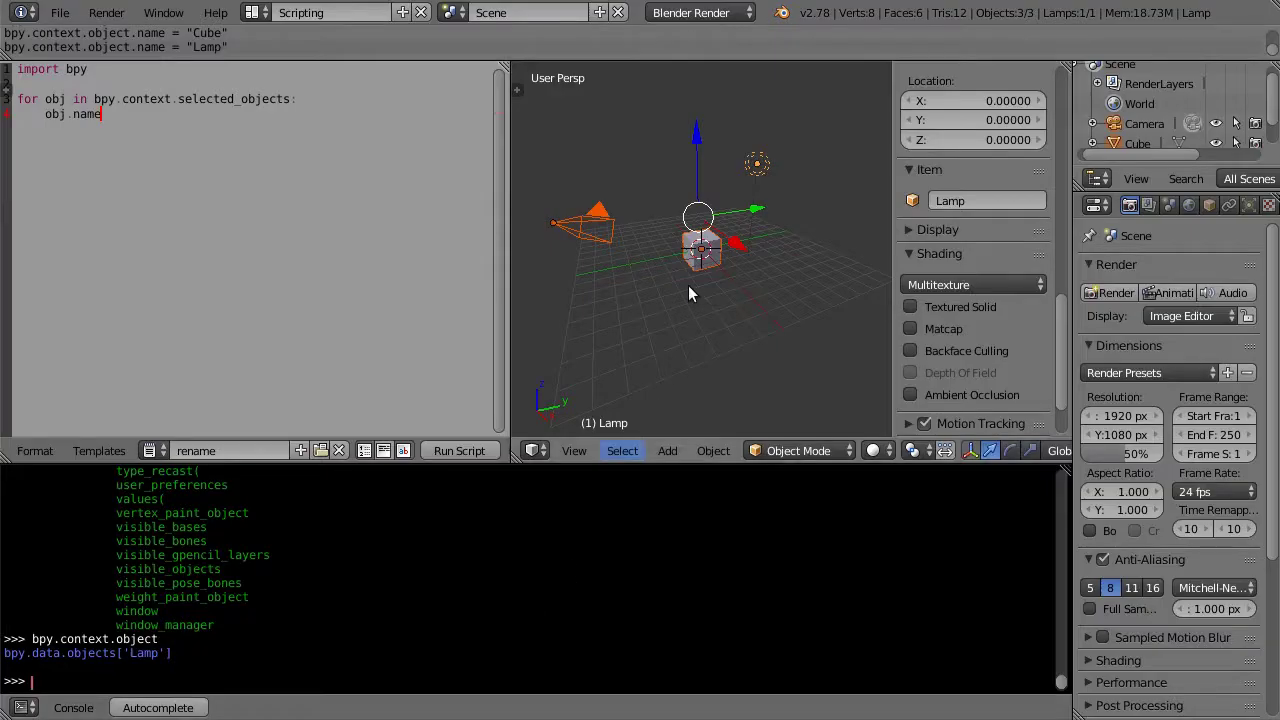
Select only the Cube and query bpy.context.object and bpy.context.object.name in the console, which returns 'Cube'.
right_click(689, 263)
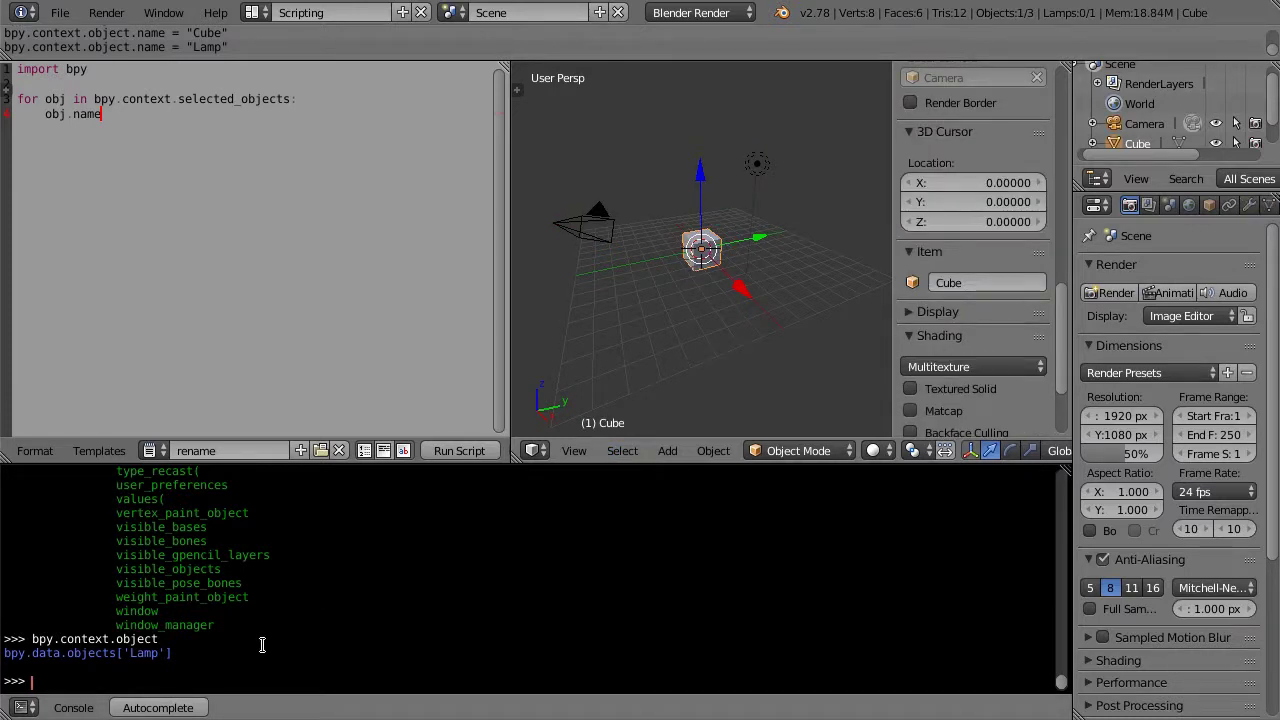
key(Up)
key(Return)
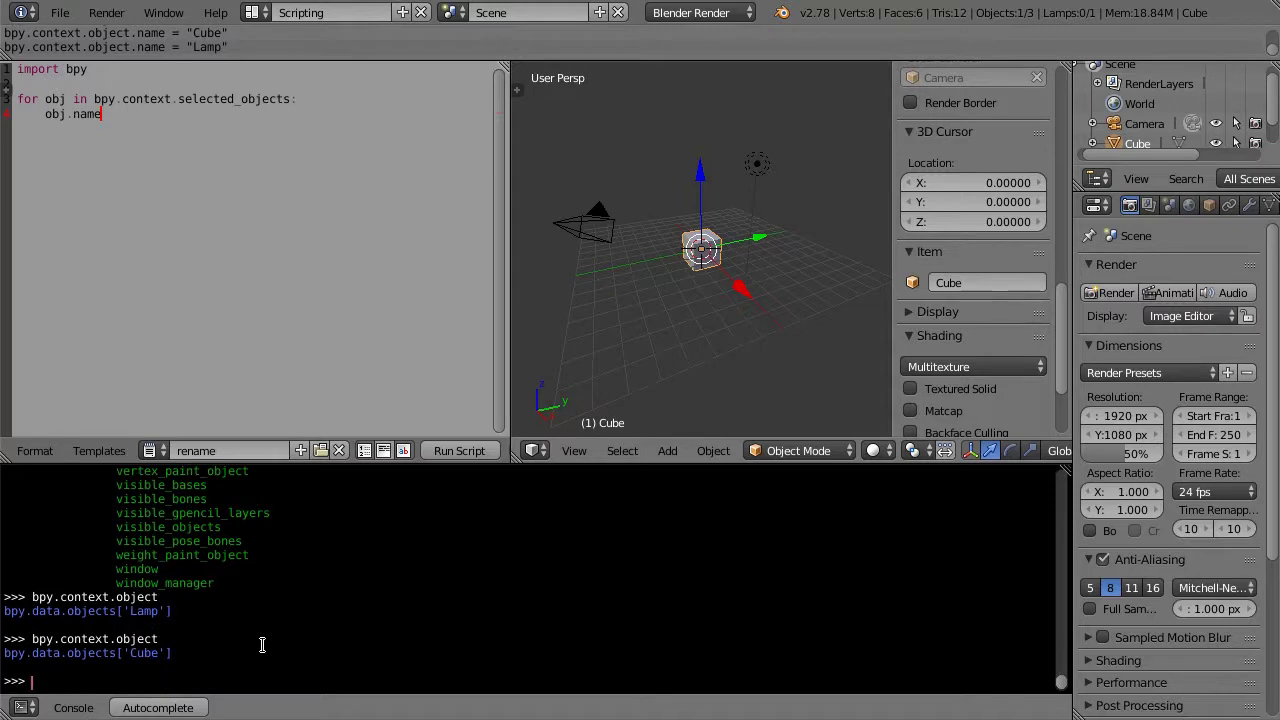
key(Up)
text(.na)
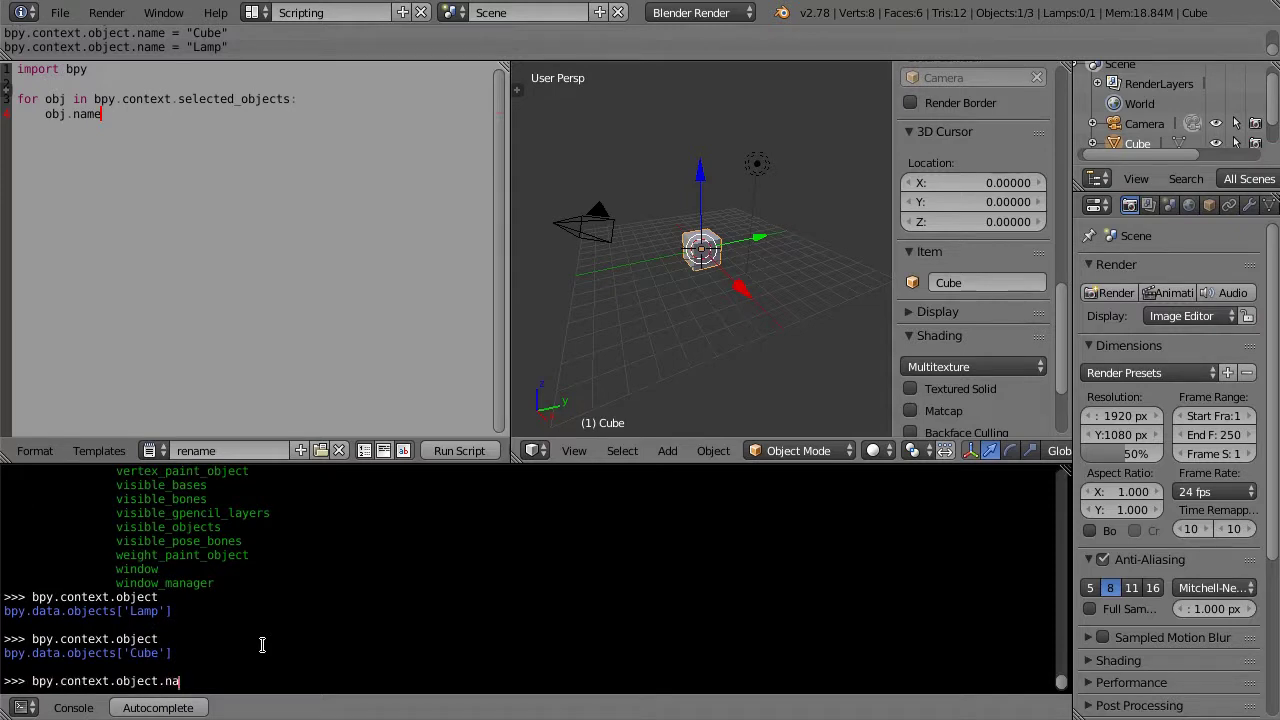
text(me)
key(Return)
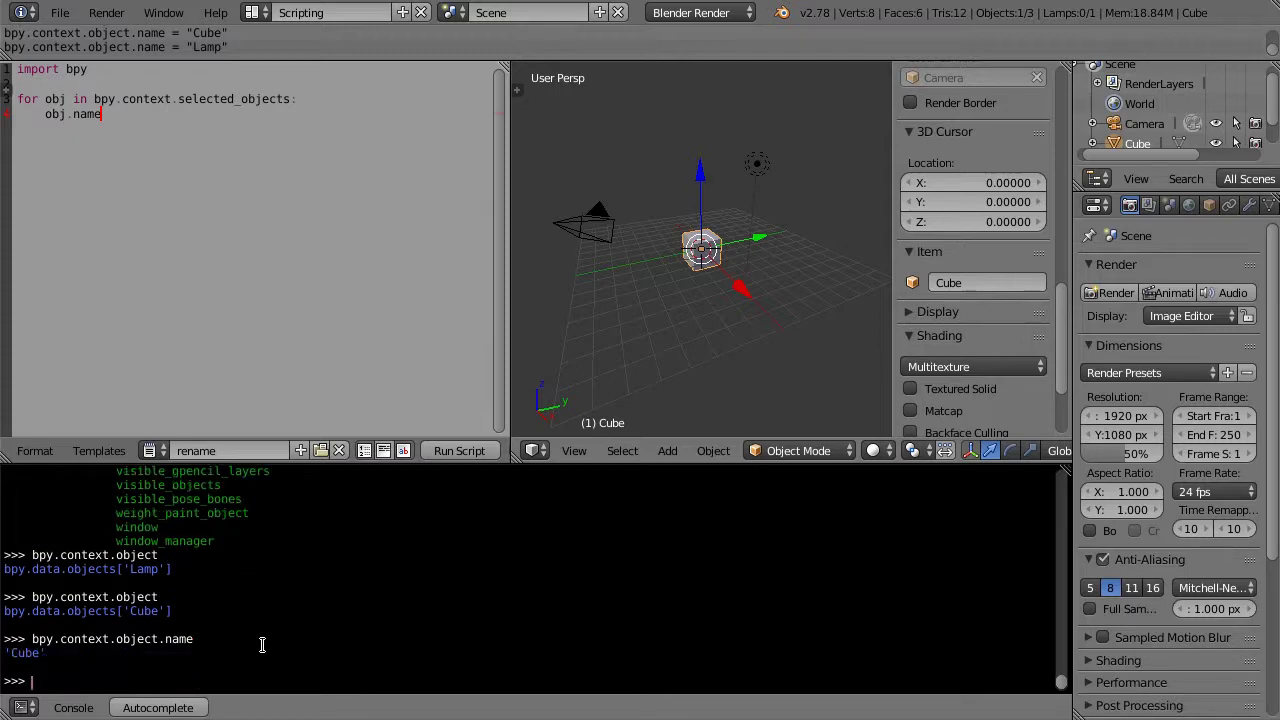
key(Up)
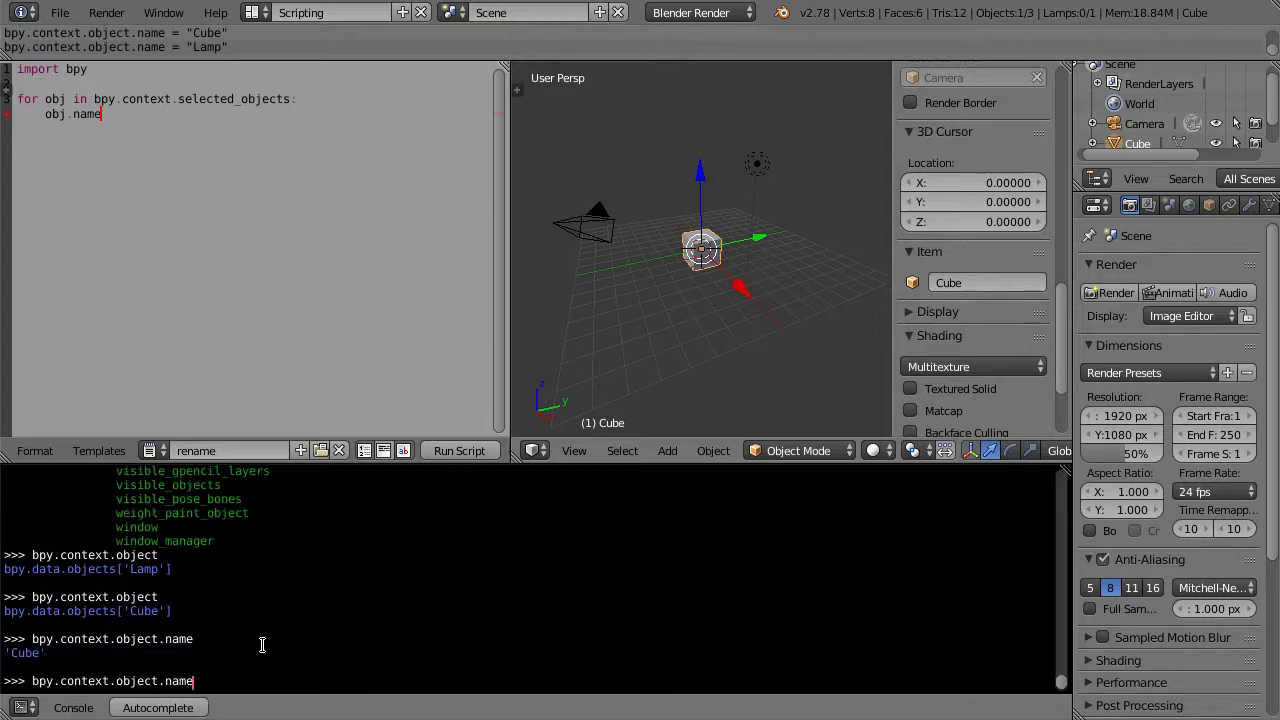
Set bpy.context.object.name to "Test" in the console, then set it back to "Cube".
text( =)
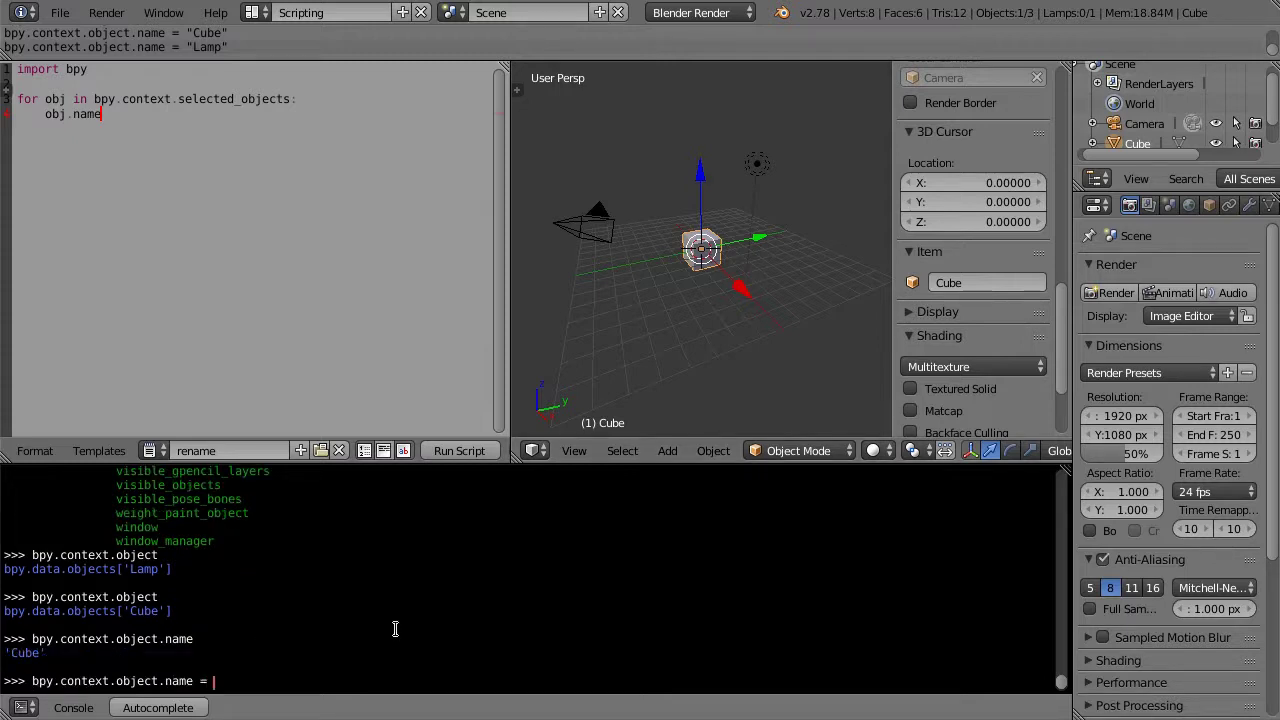
text( "T)
text(est")
key(Return)
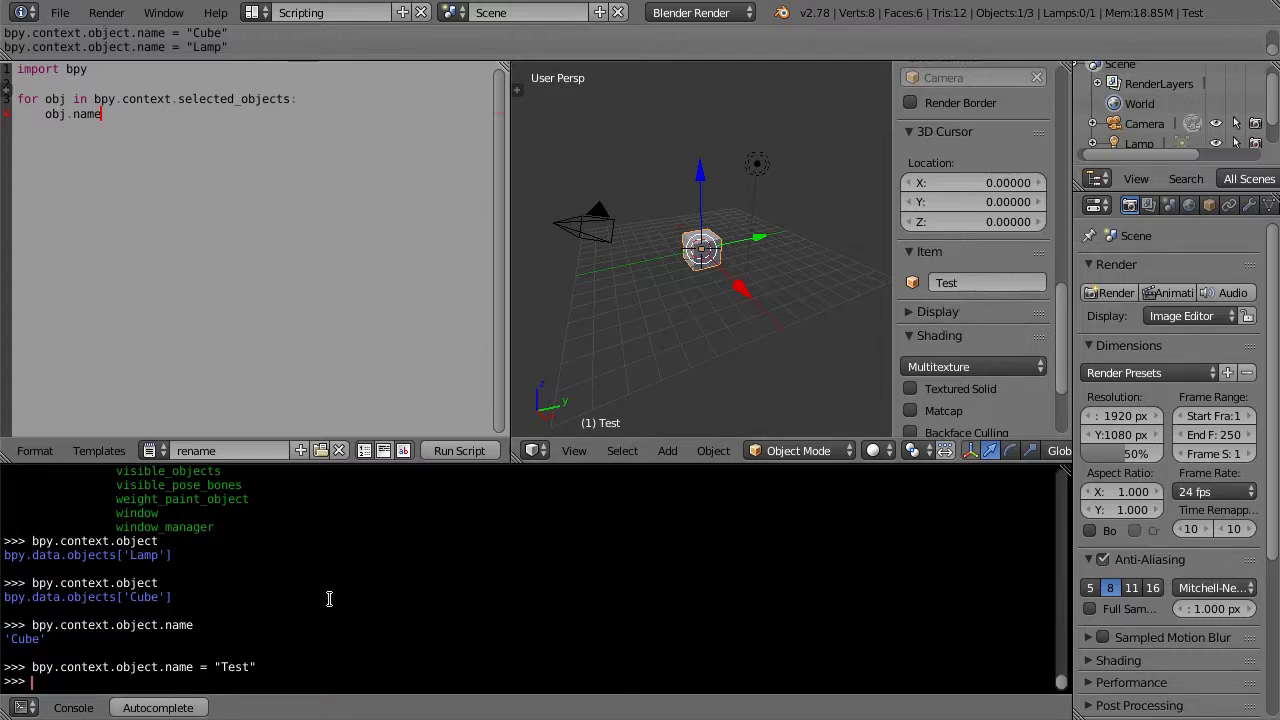
key(Up)
key(Left)
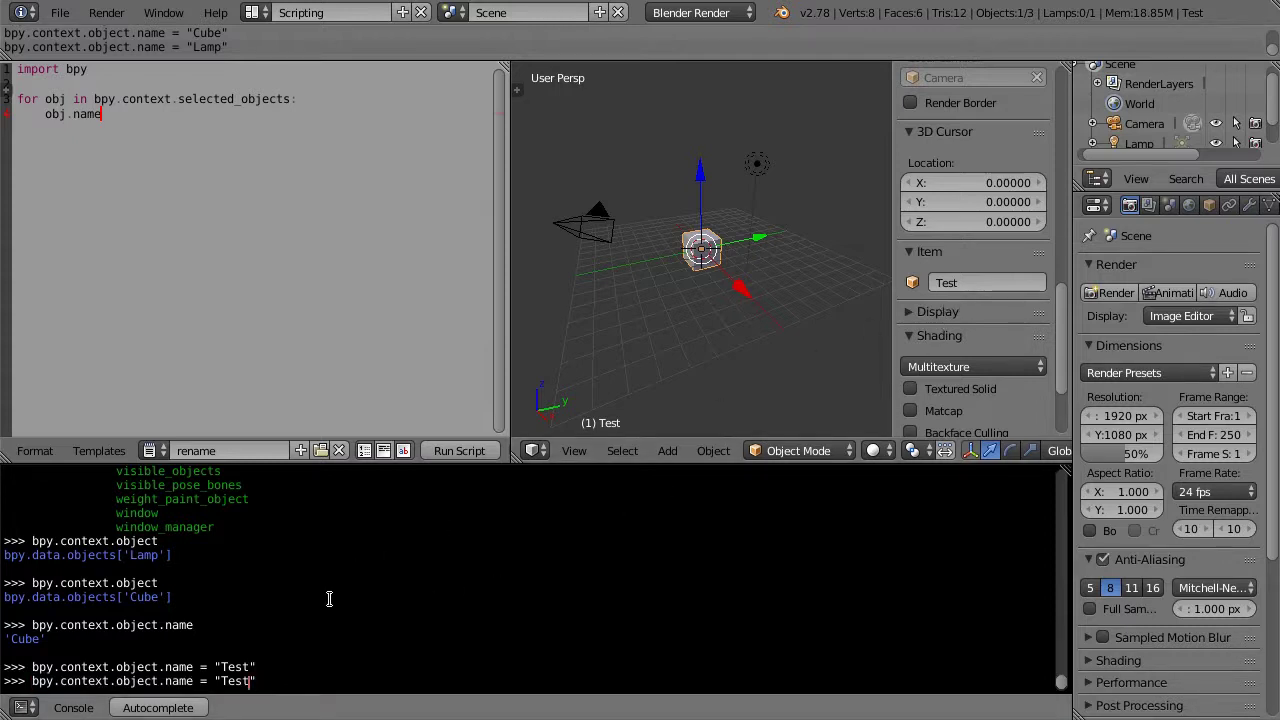
key(BackSpace)
key(BackSpace)
key(BackSpace)
key(BackSpace)
text(Cube)
key(Return)
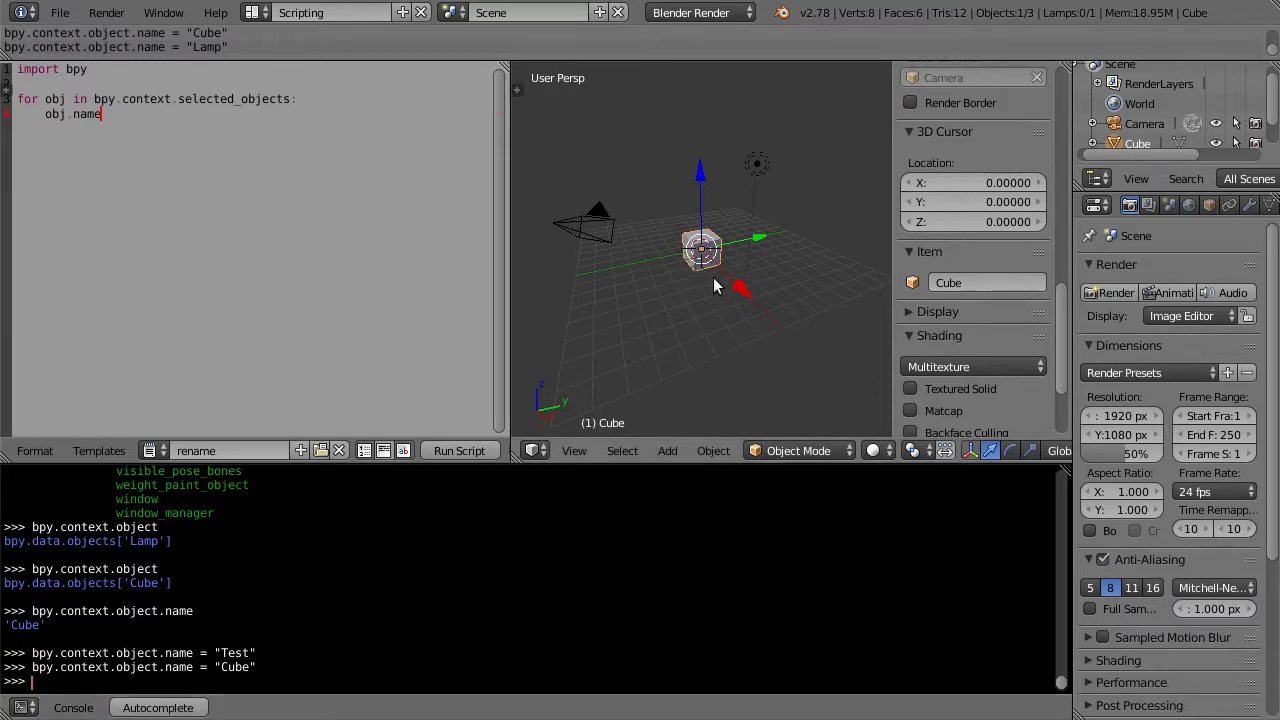
Duplicate the cube twice along Y to make a row of three cubes.
key(shift+d)
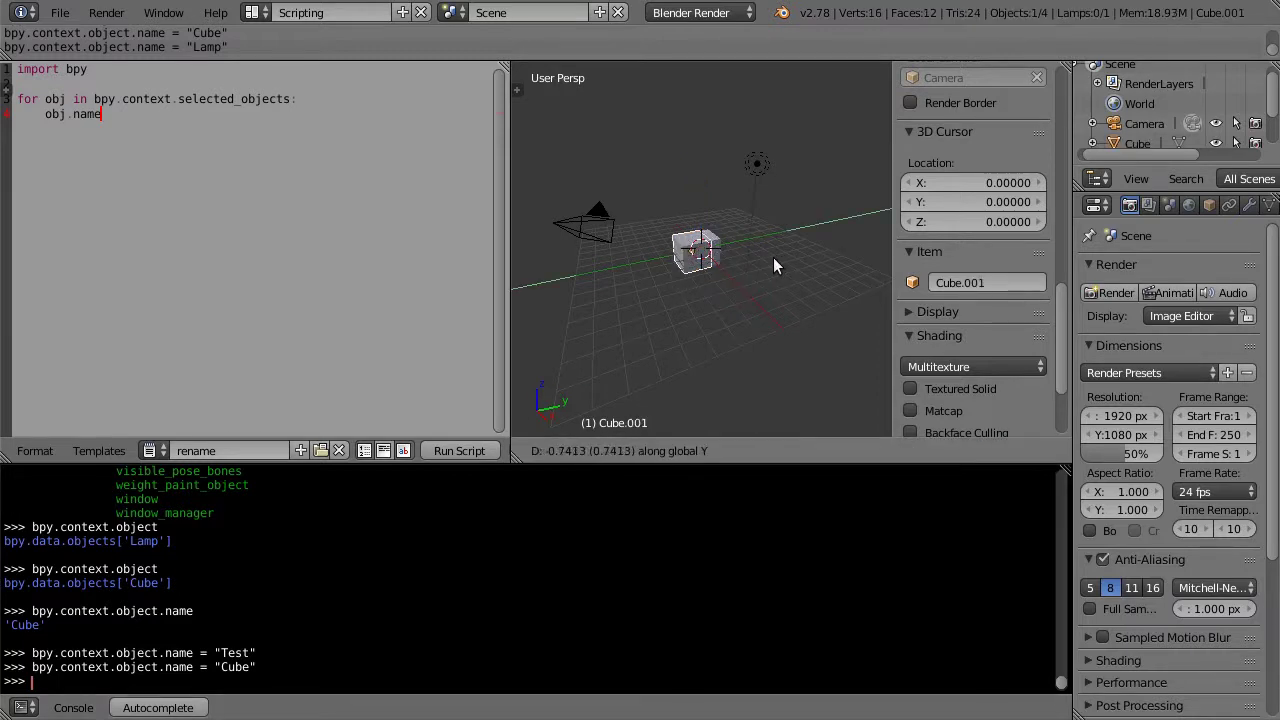
click(731, 262)
key(shift+d)
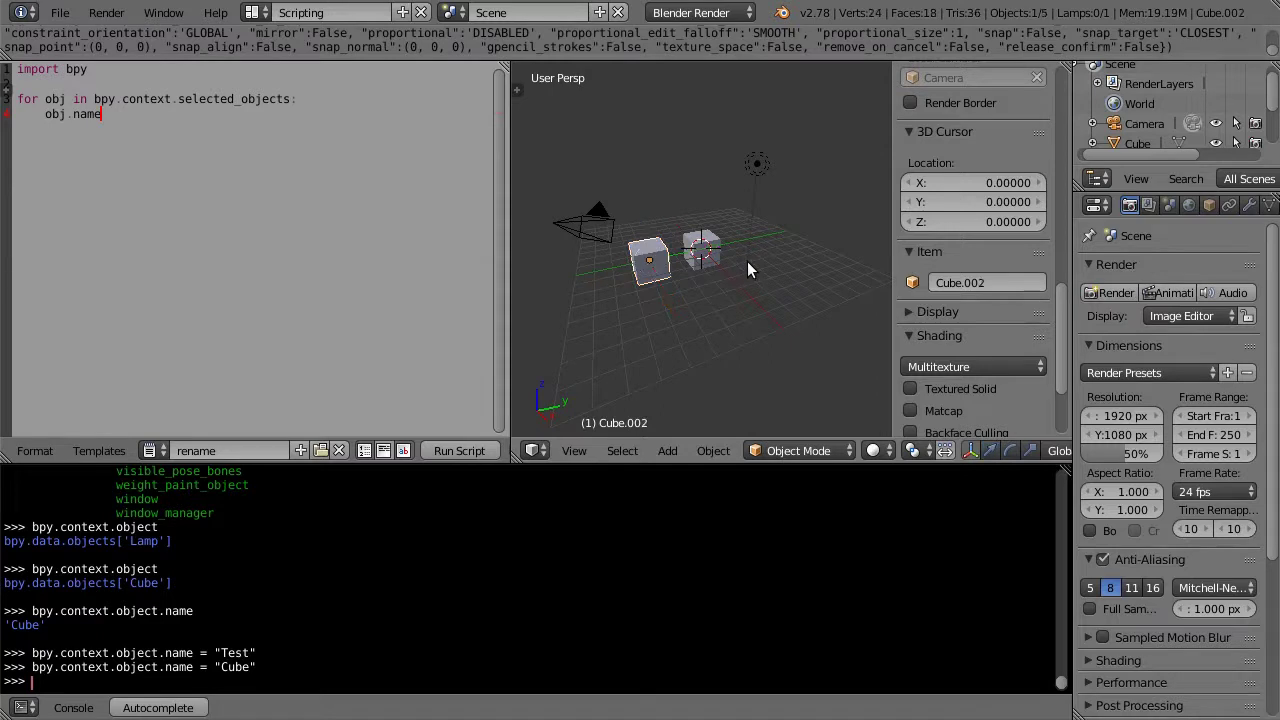
key(y)
click(699, 272)
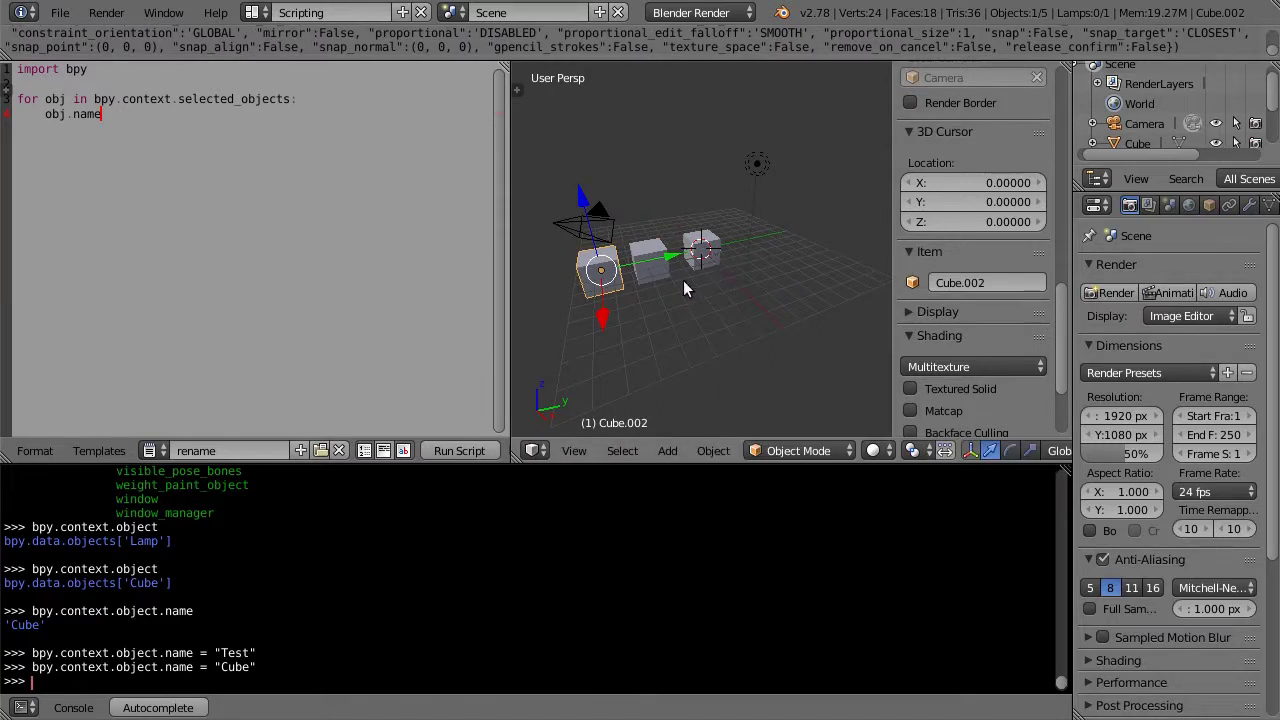
Select all three cubes and make the script's loop set obj.name = "Test".
shift+right_click(700, 255)
shift+right_click(648, 265)
shift+right_click(601, 285)
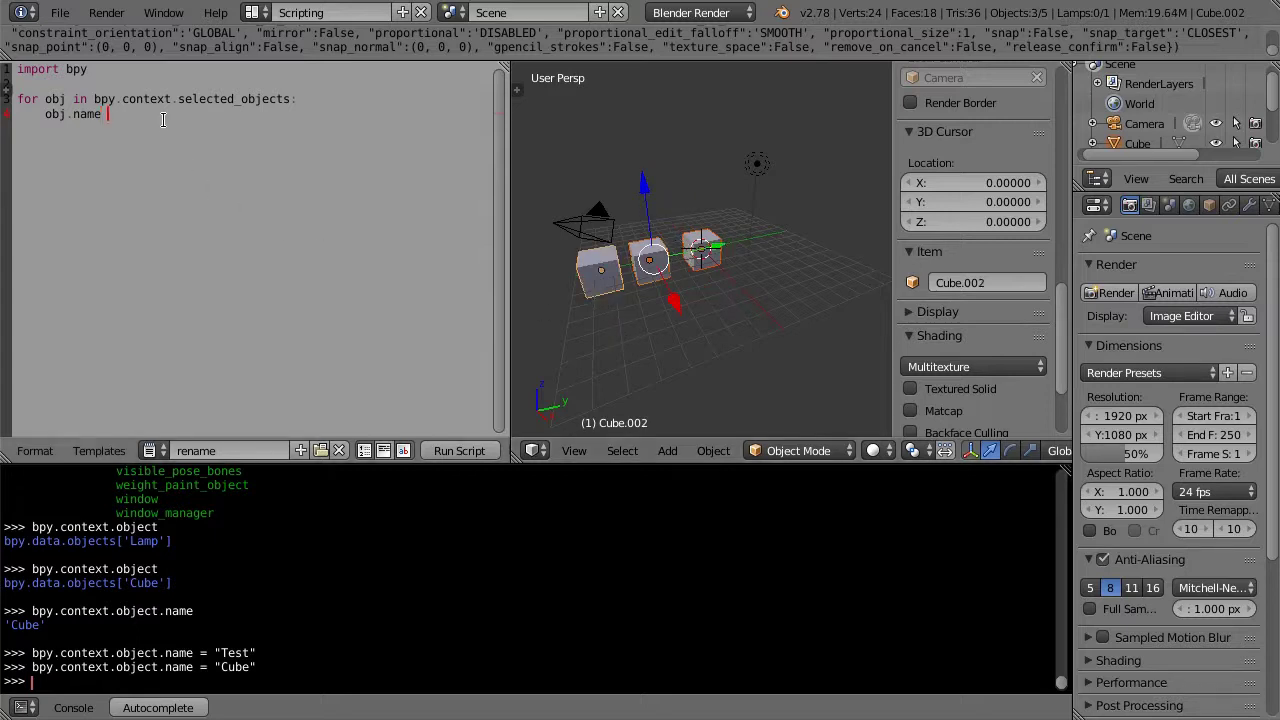
text(=)
text( "Tes)
text(t")
key(Return)
Run the Test-renaming script, then reselect all three cubes.
click(469, 453)
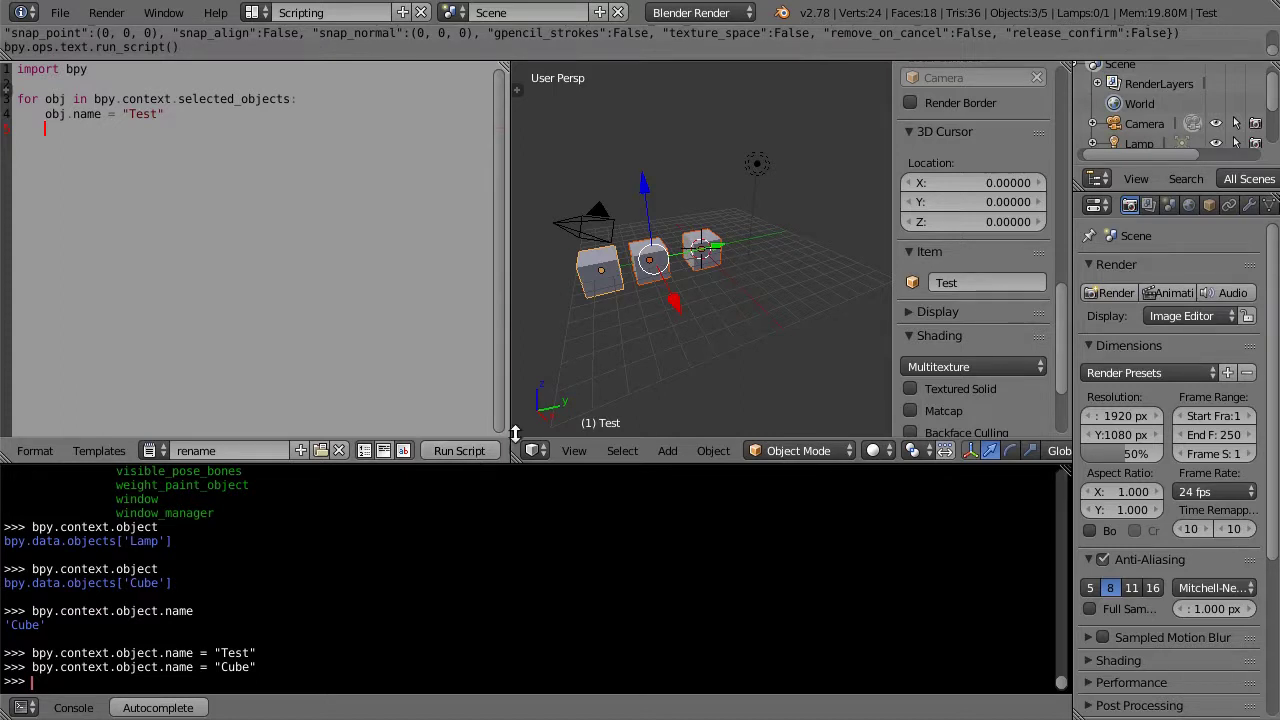
right_click(645, 274)
right_click(693, 262)
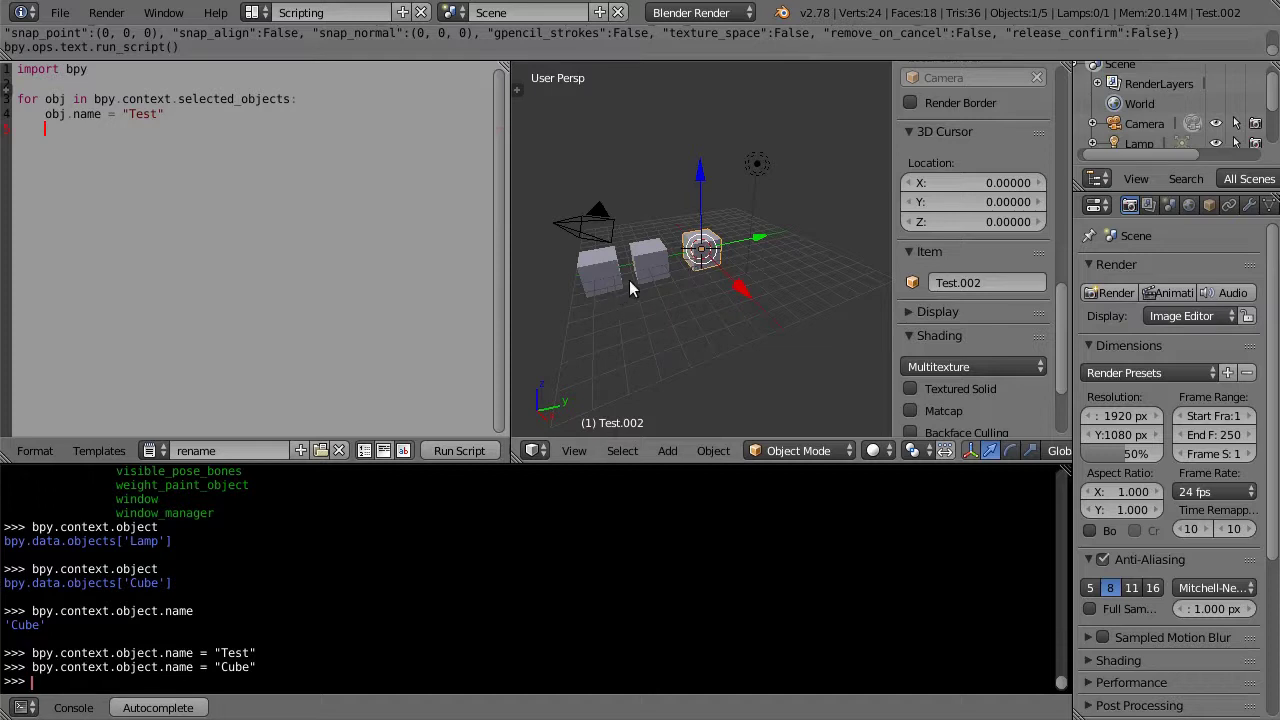
shift+right_click(600, 268)
shift+right_click(648, 258)
shift+right_click(700, 250)
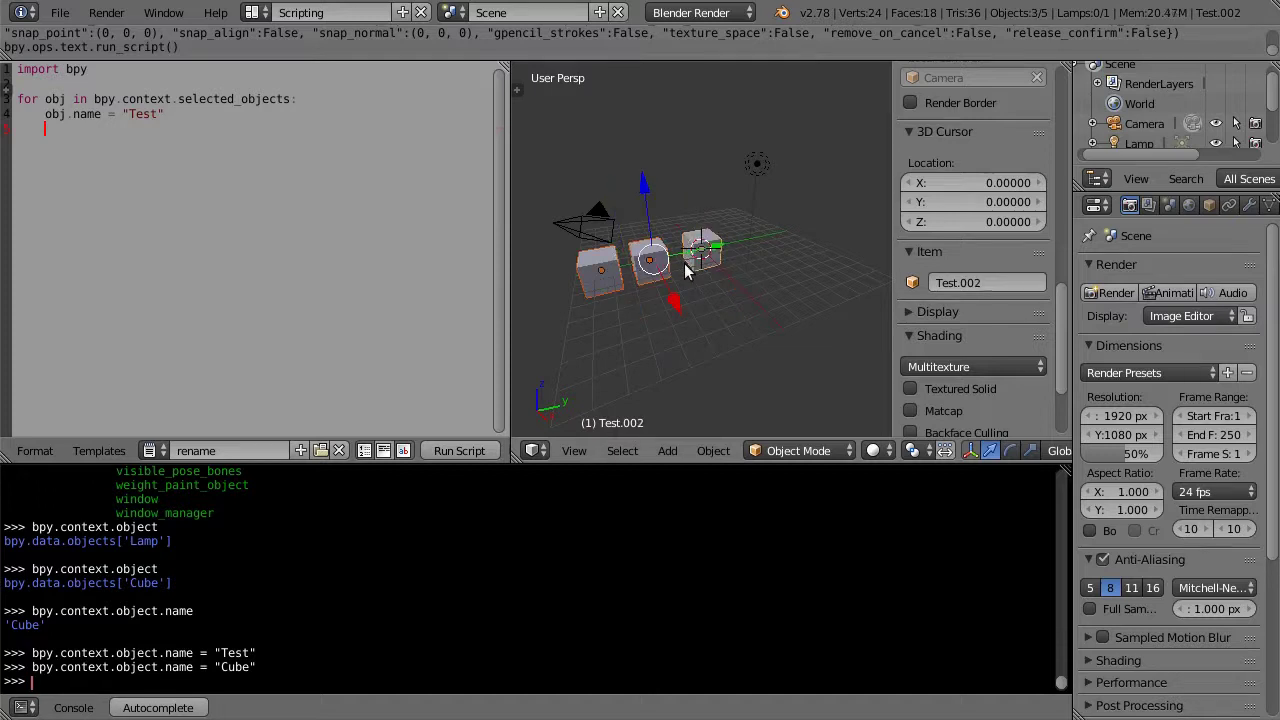
Change the loop's name string from Test to Cube, run the script, and select the middle cube.
click(139, 114)
double_click(139, 114)
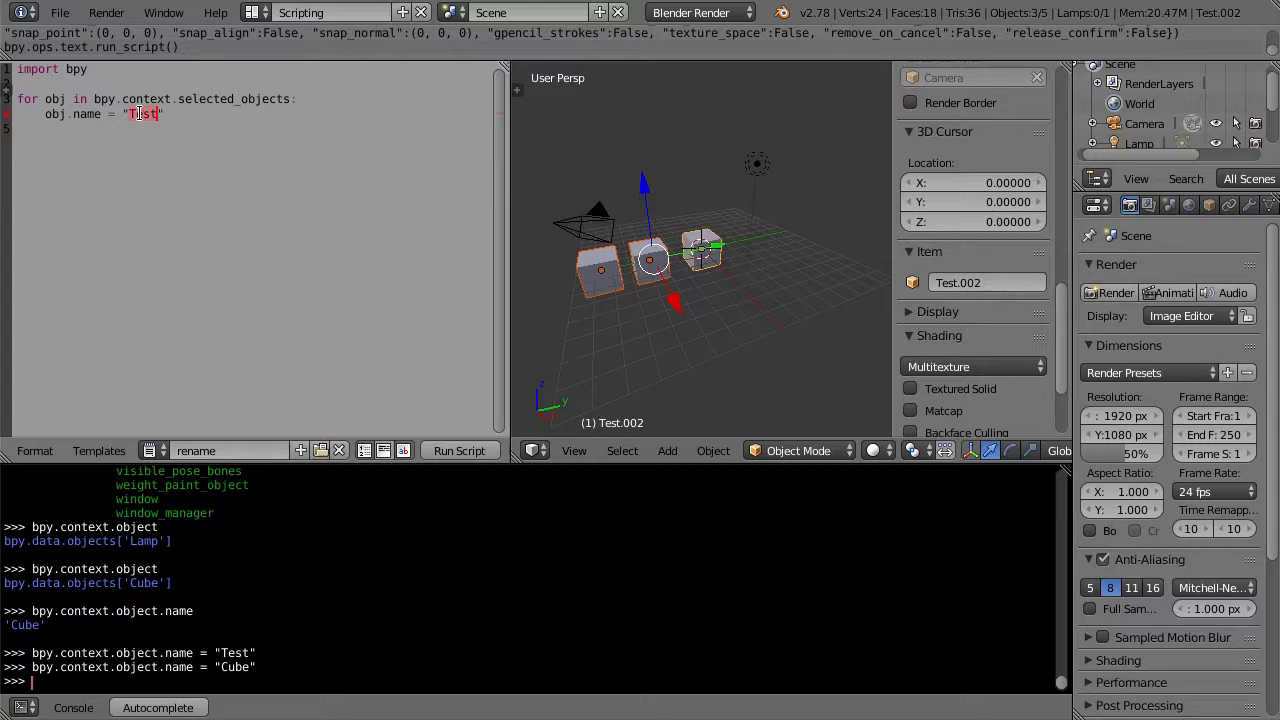
text(Cube)
click(453, 451)
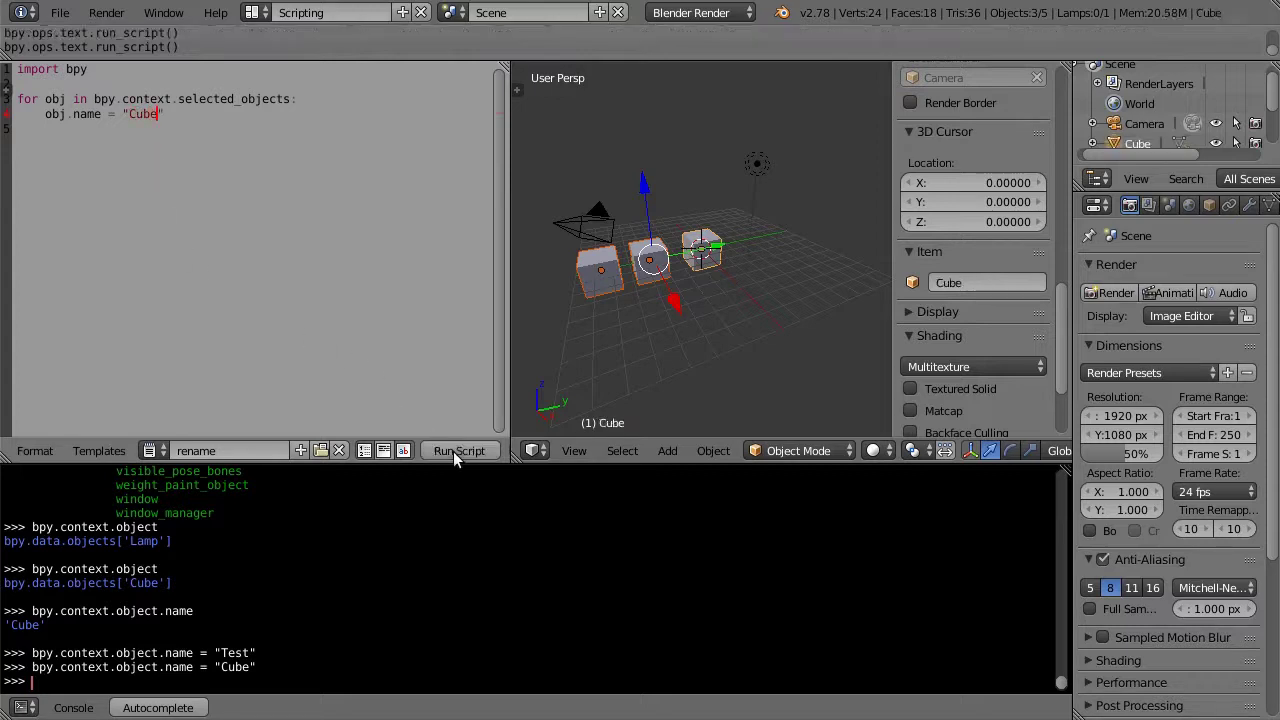
right_click(648, 278)
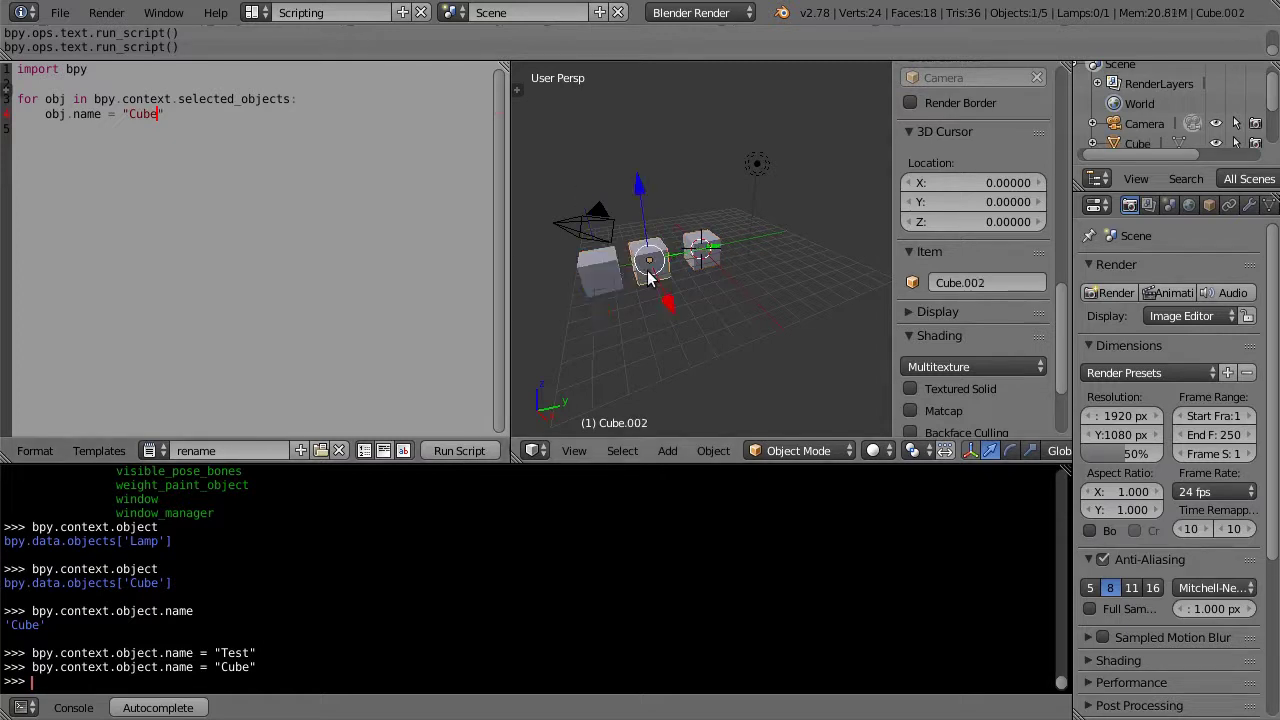
right_click(706, 256)
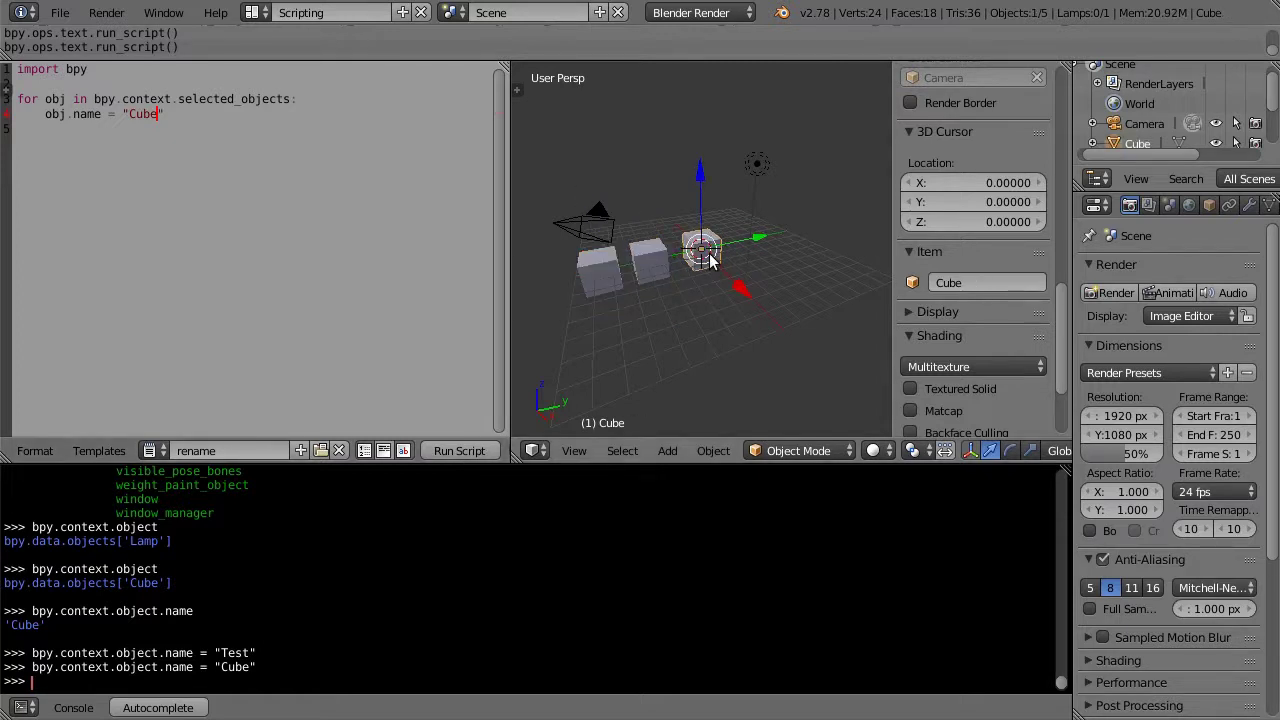
right_click(624, 282)
Delete the extra cubes and select the one remaining cube.
key(x)
click(624, 284)
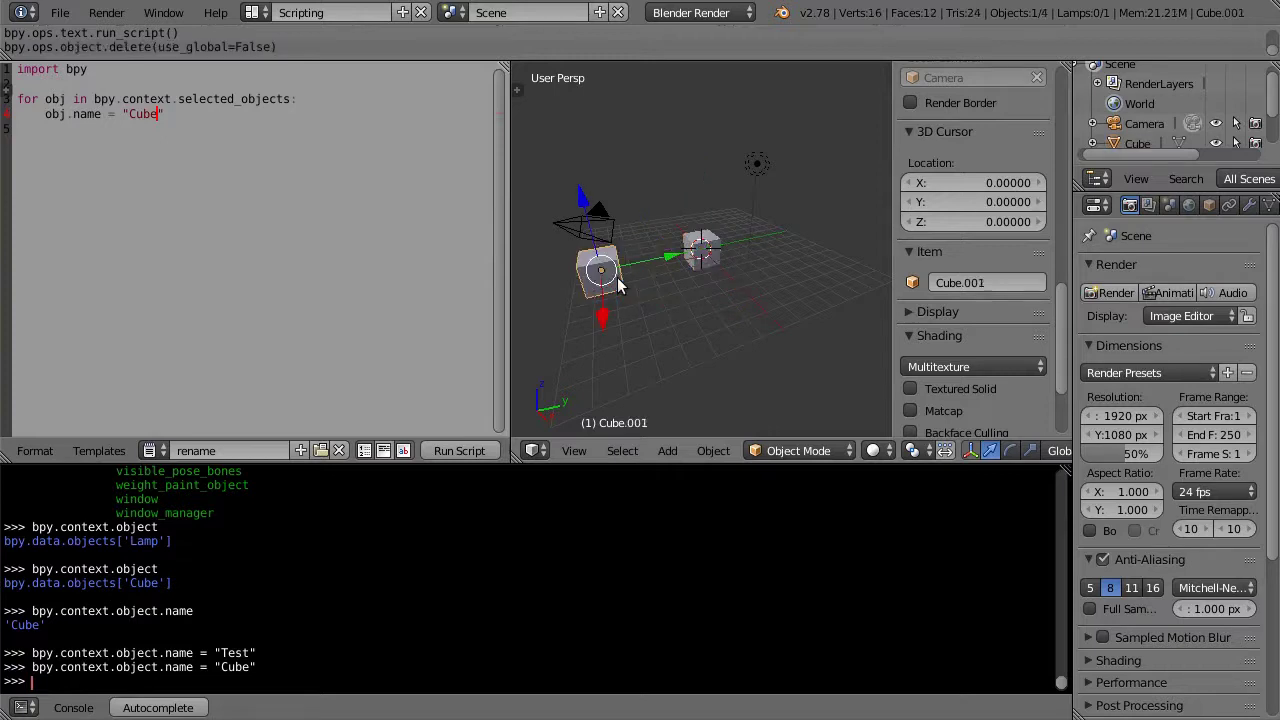
right_click(718, 253)
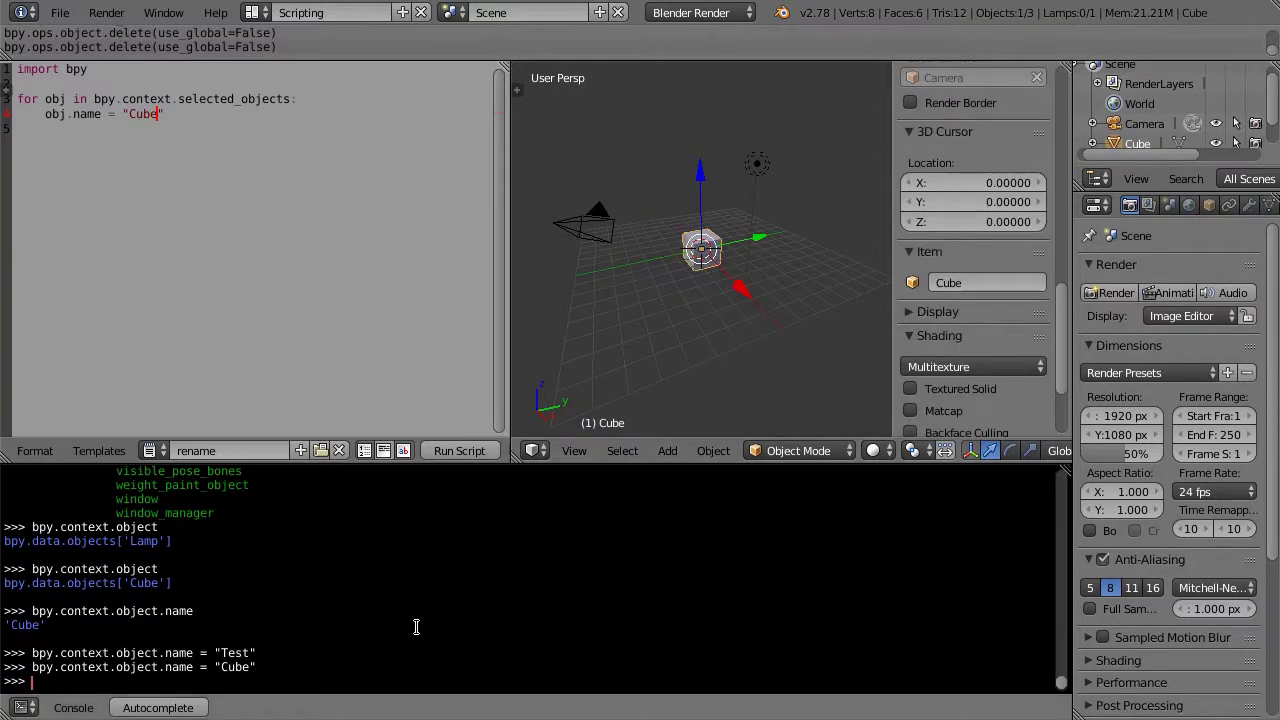
In the console, run bpy.context.object.name = "Test" + bpy.context.object.name, renaming the cube TestCube.
key(Up)
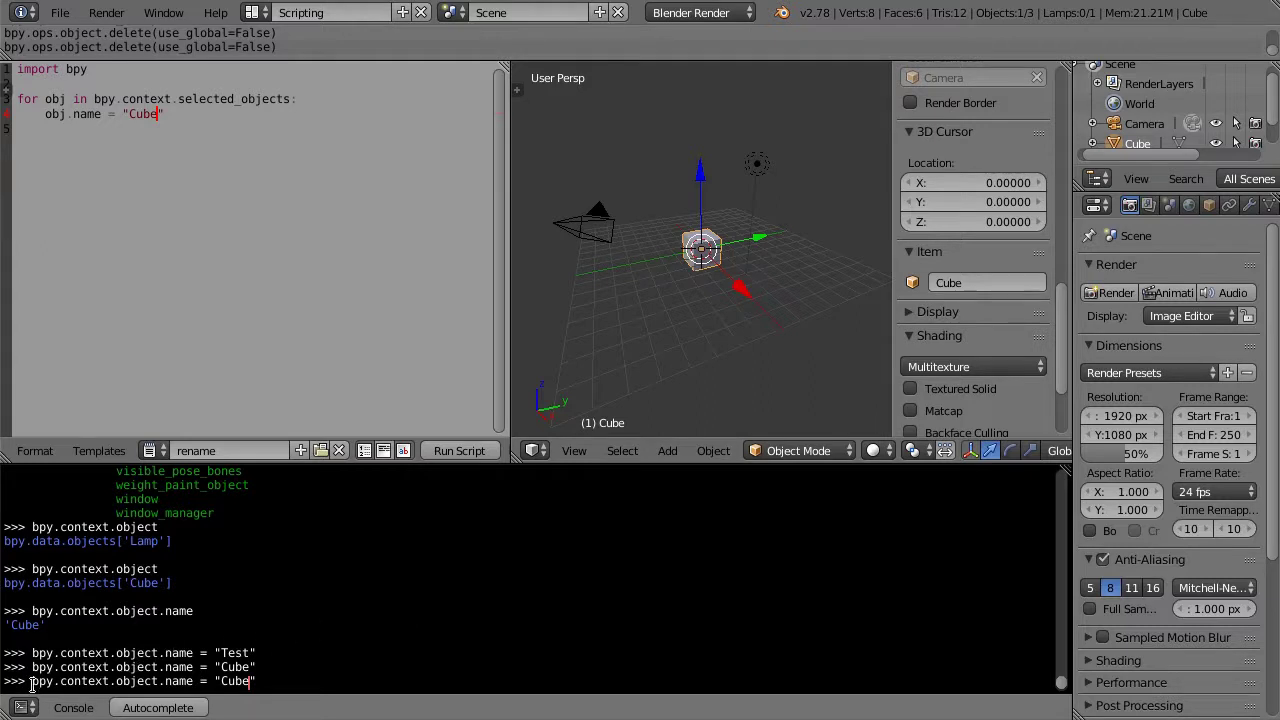
mouse_move(32, 681)
mouse_down()
mouse_move(205, 681)
mouse_move(192, 681)
mouse_up()
key(ctrl+c)
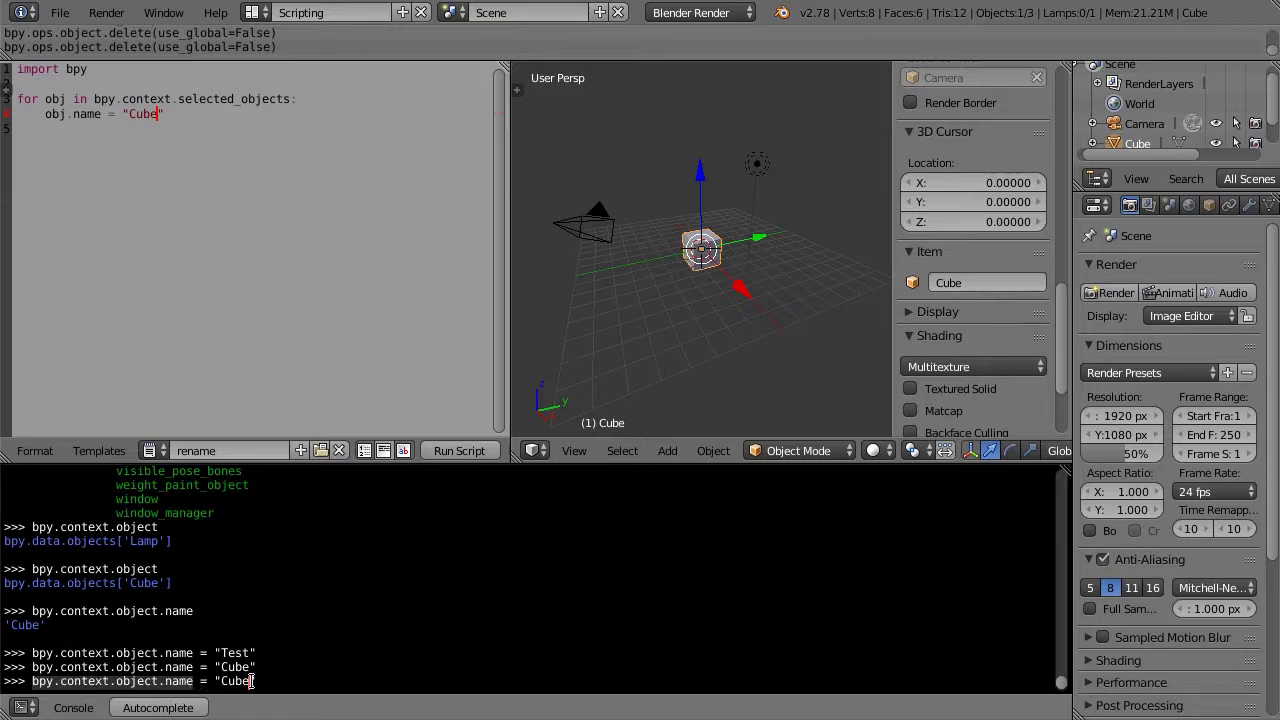
click(269, 681)
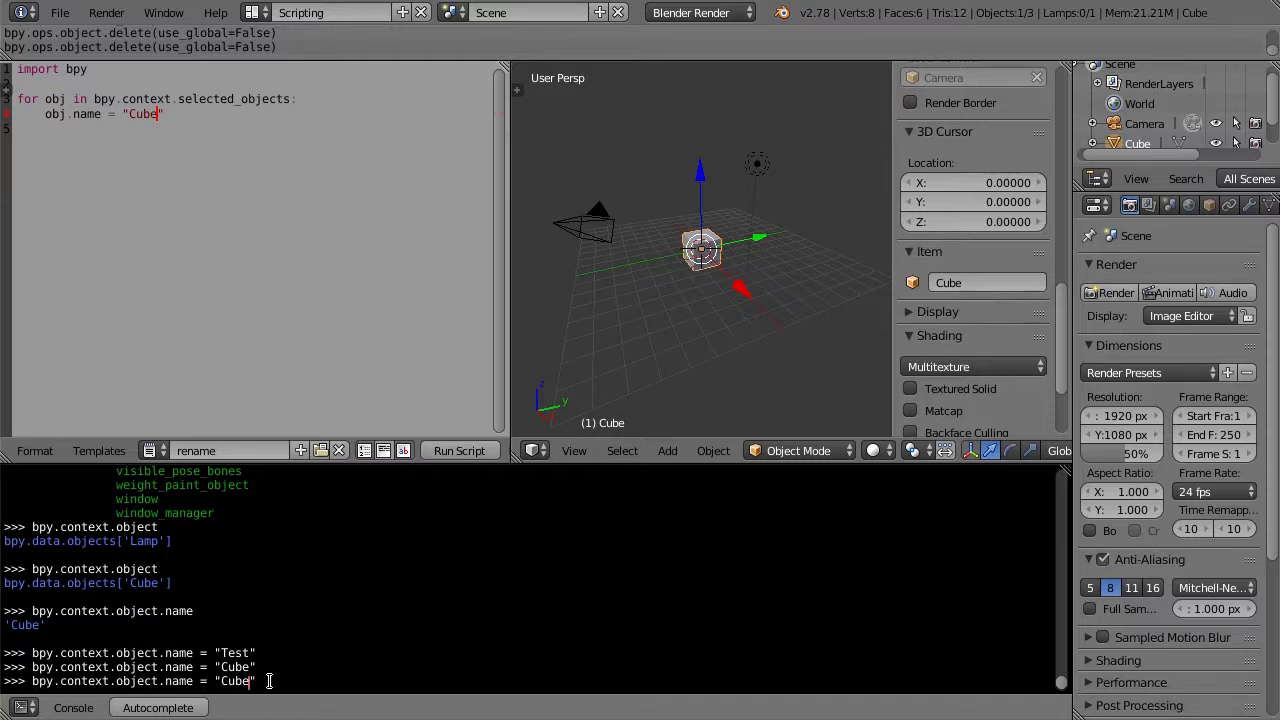
key(BackSpace)
key(BackSpace)
key(BackSpace)
key(BackSpace)
key(BackSpace)
text(T)
text(est)
key(Right)
text(+)
key(ctrl+v)
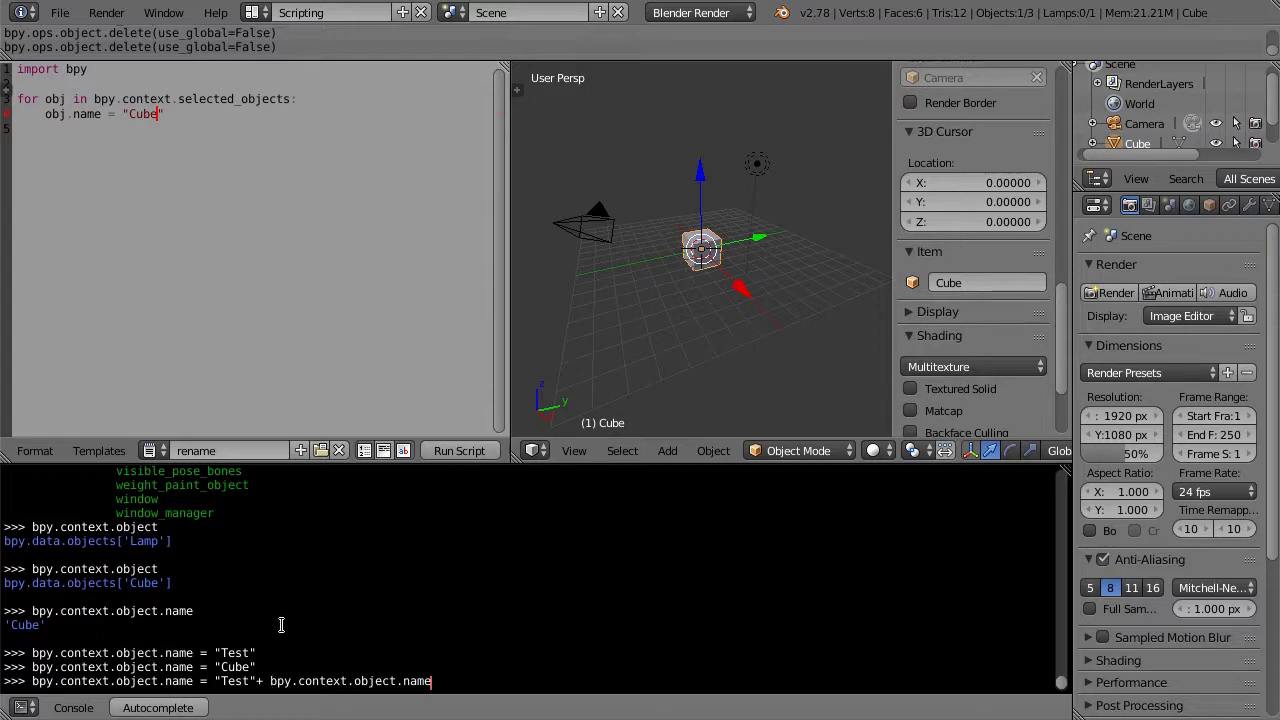
key(Return)
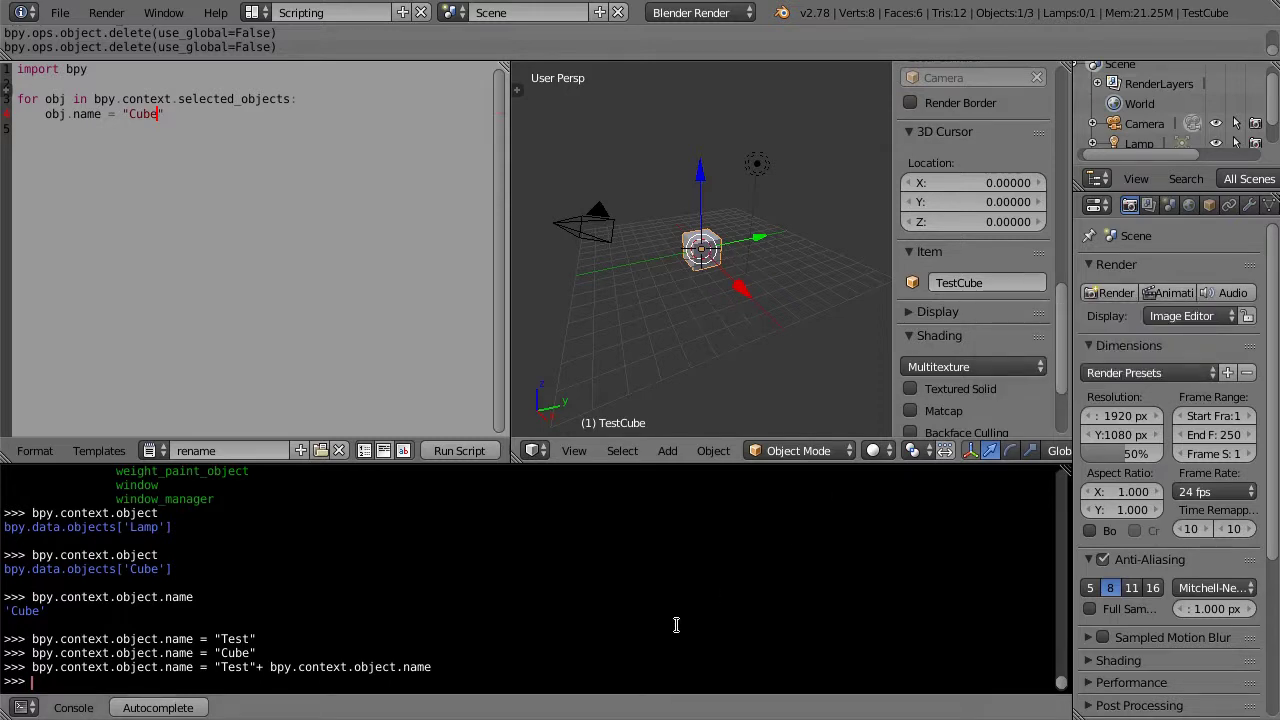
Rename the cube back to Cube from console history and empty the script's name string.
key(Up)
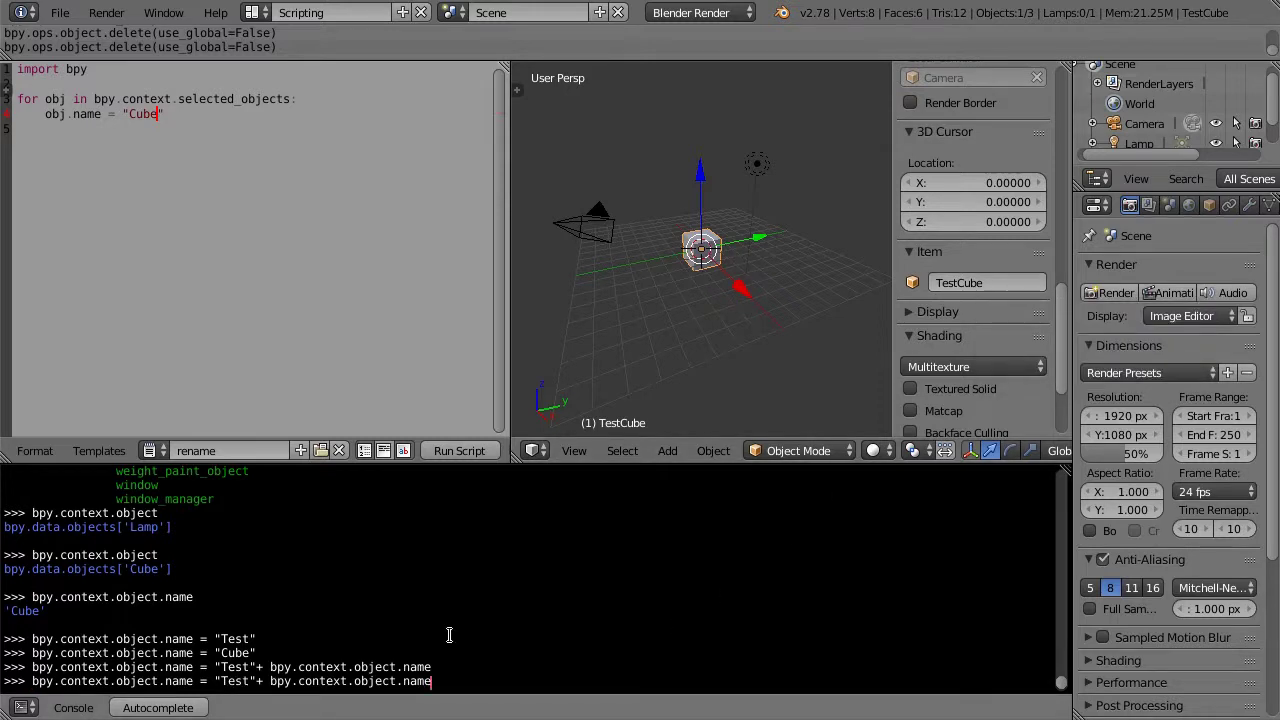
key(Up)
key(Return)
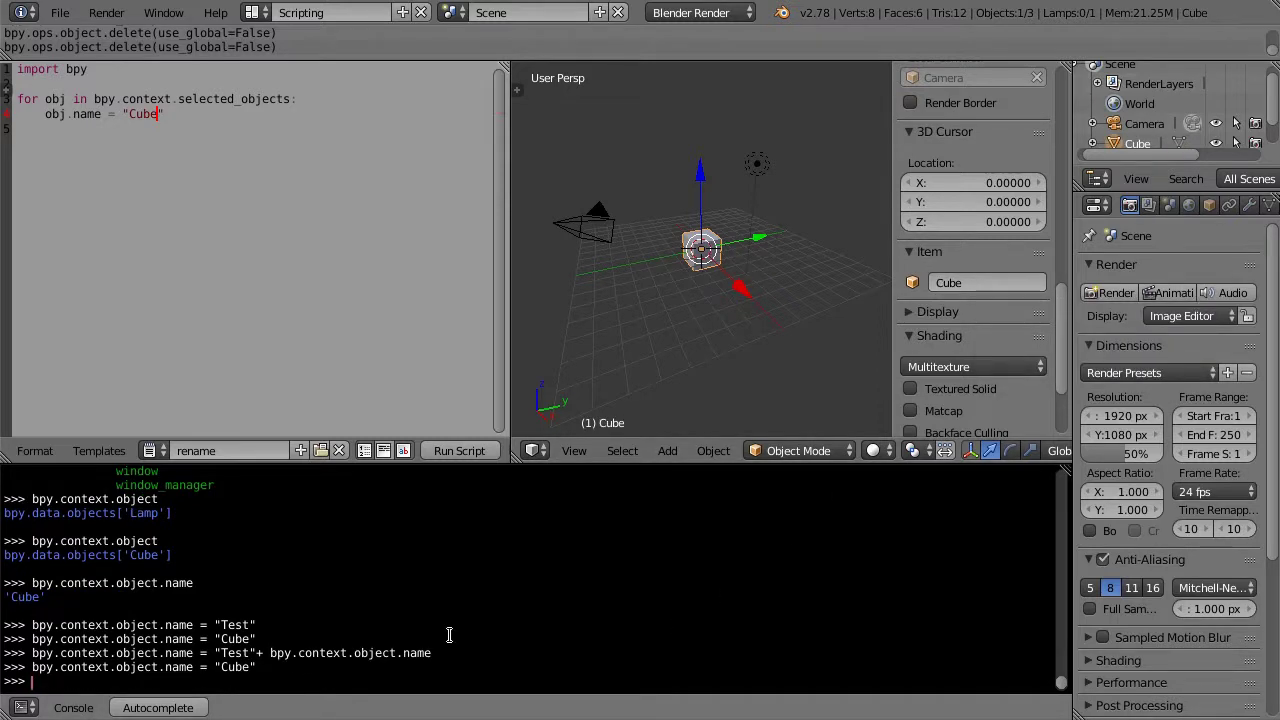
key(BackSpace)
key(BackSpace)
key(BackSpace)
key(BackSpace)
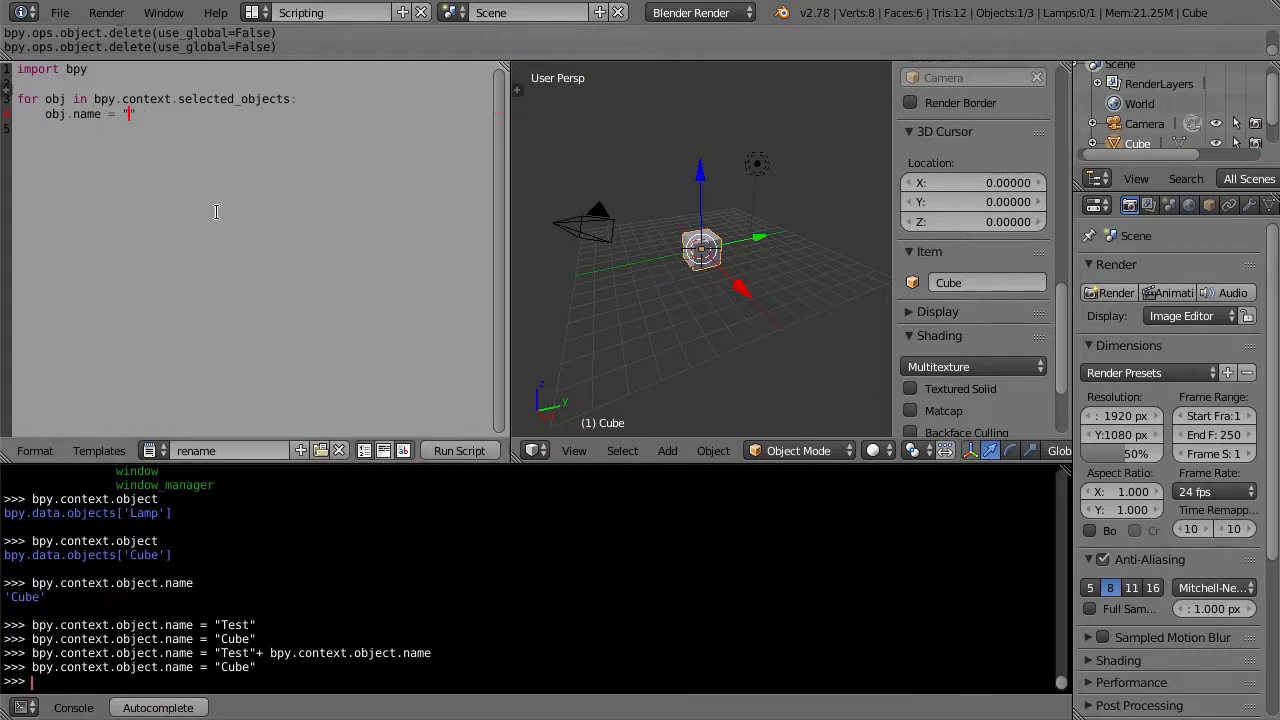
Change line 4 of the script to obj.name = "Test" + obj.name.
text(Test)
key(End)
text(+)
drag(44, 113, 100, 113)
key(ctrl+c)
click(182, 114)
key(ctrl+v)
Select the camera, cube and lamp and run the script, producing TestCamera, TestCube and TestLamp.
right_click(590, 243)
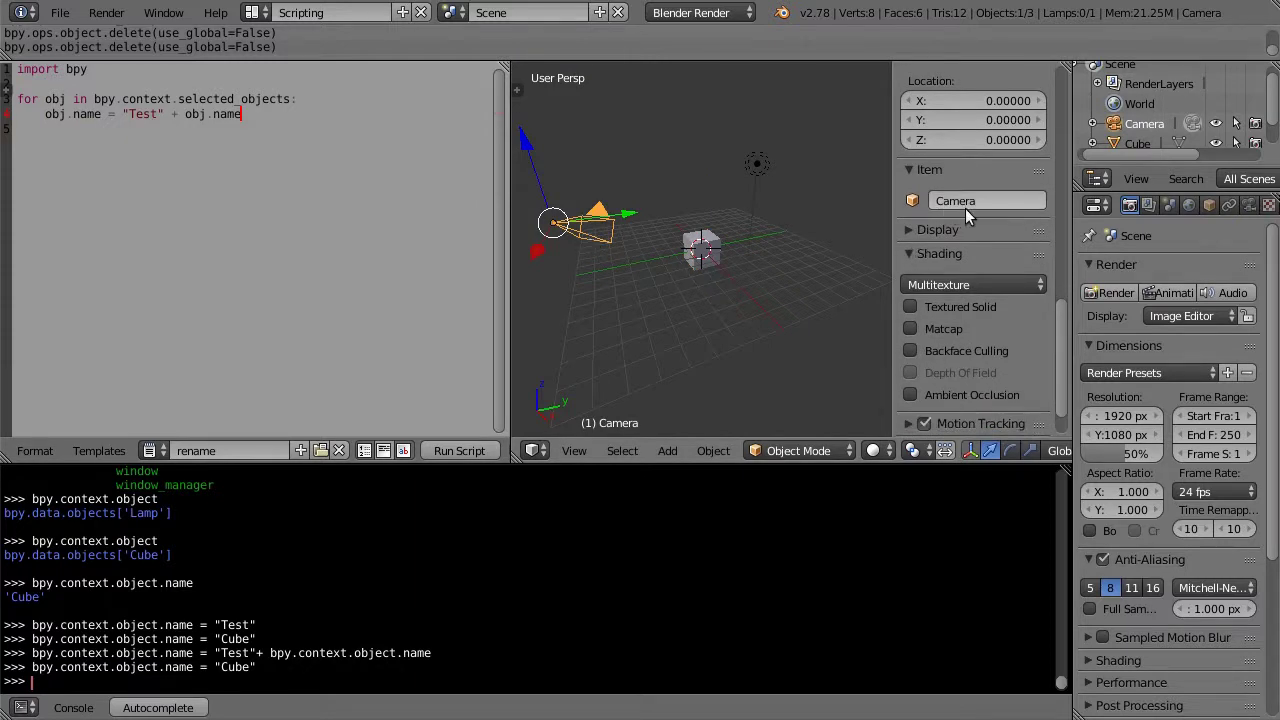
shift+right_click(709, 253)
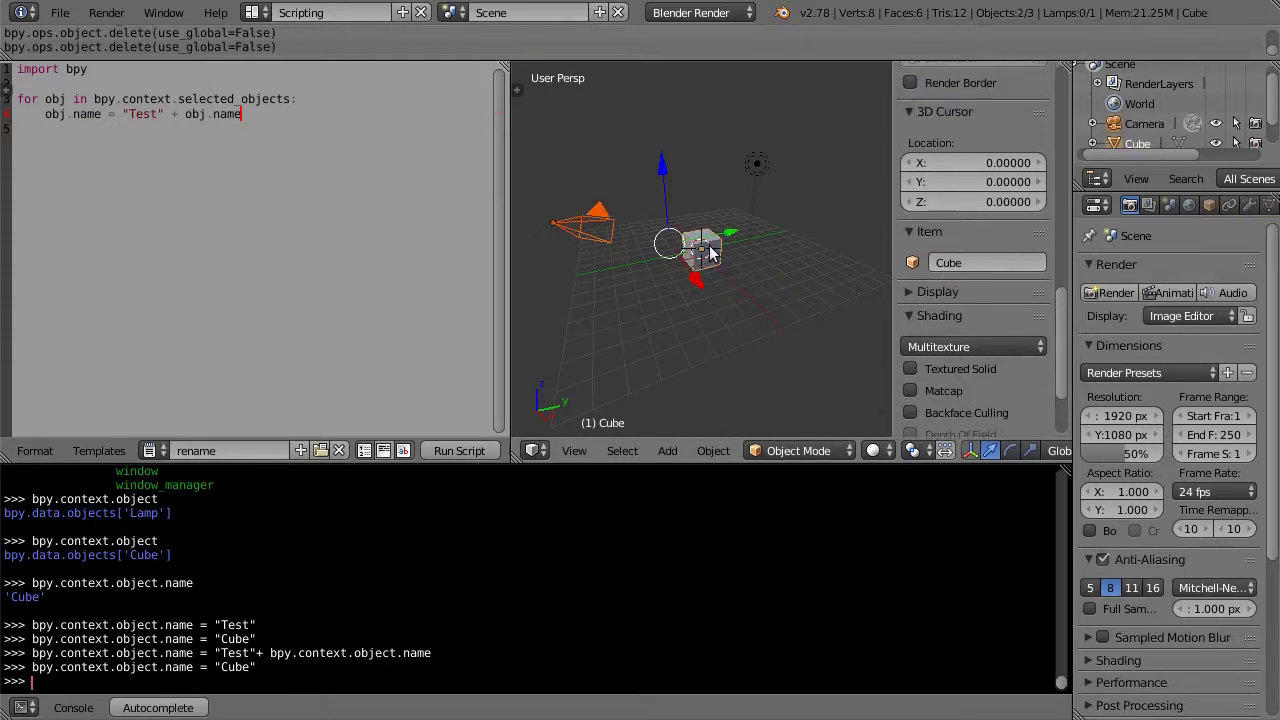
shift+right_click(753, 178)
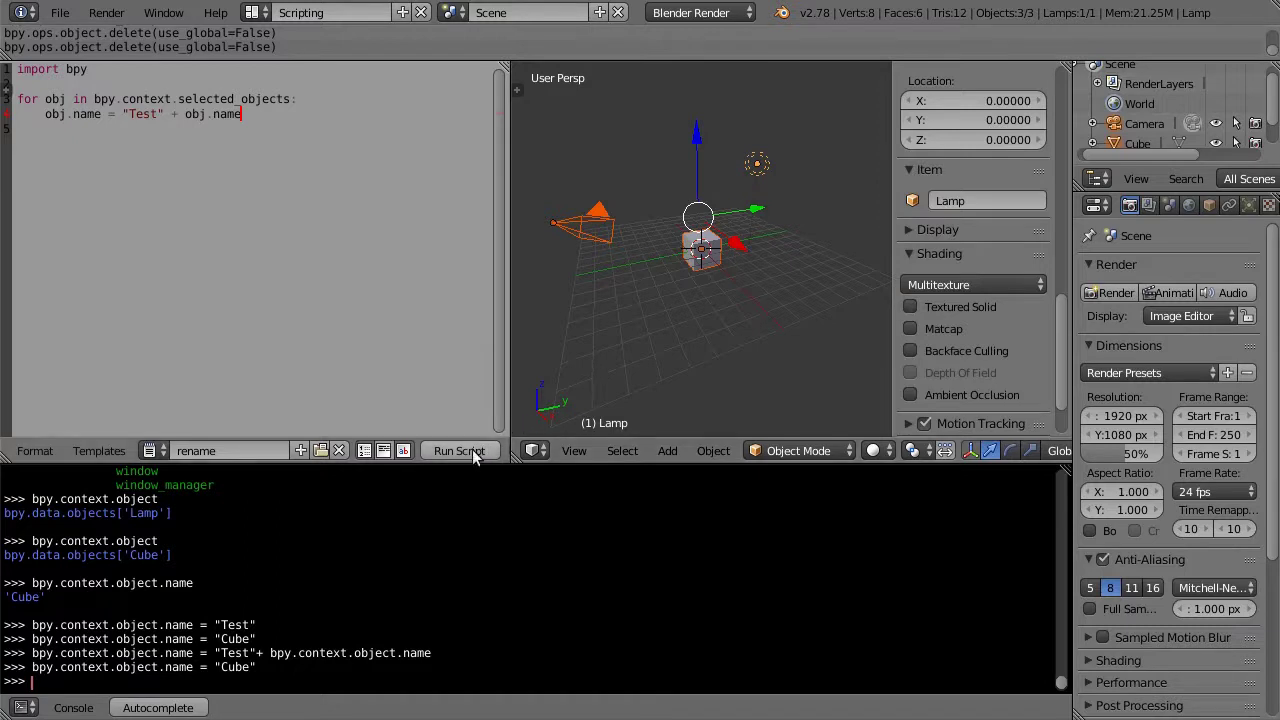
click(474, 456)
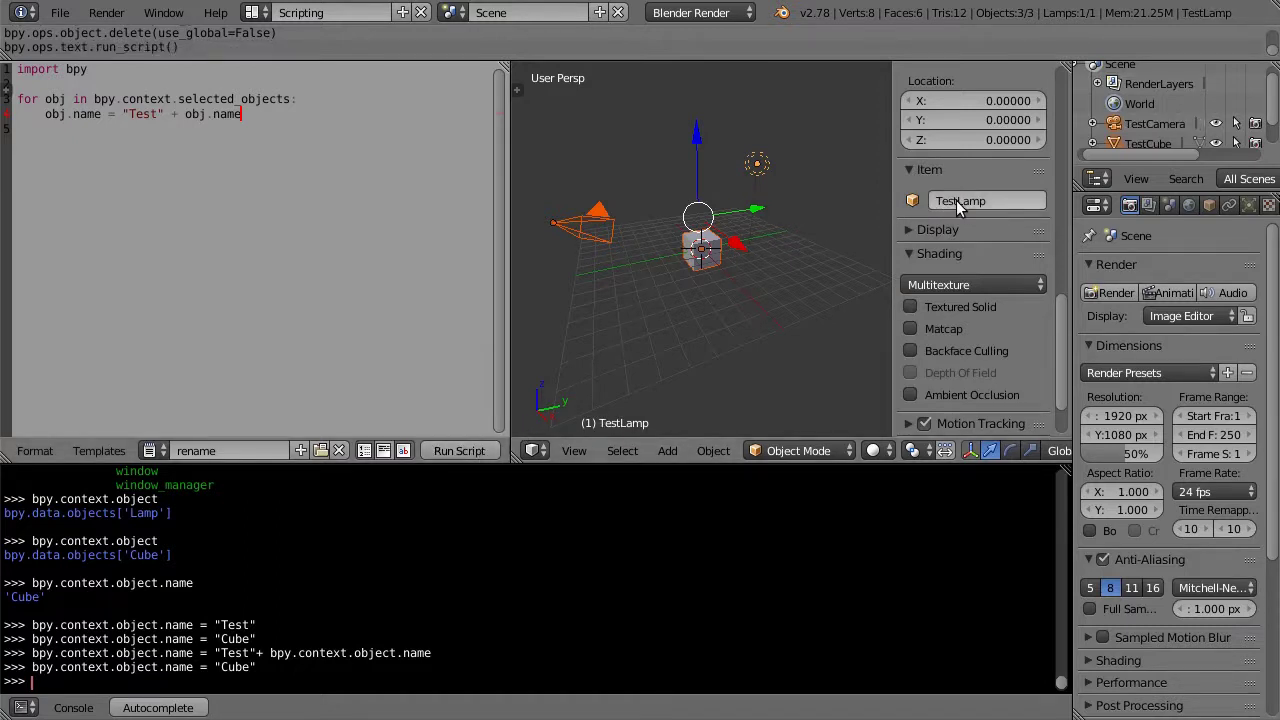
click(92, 114)
key(End)
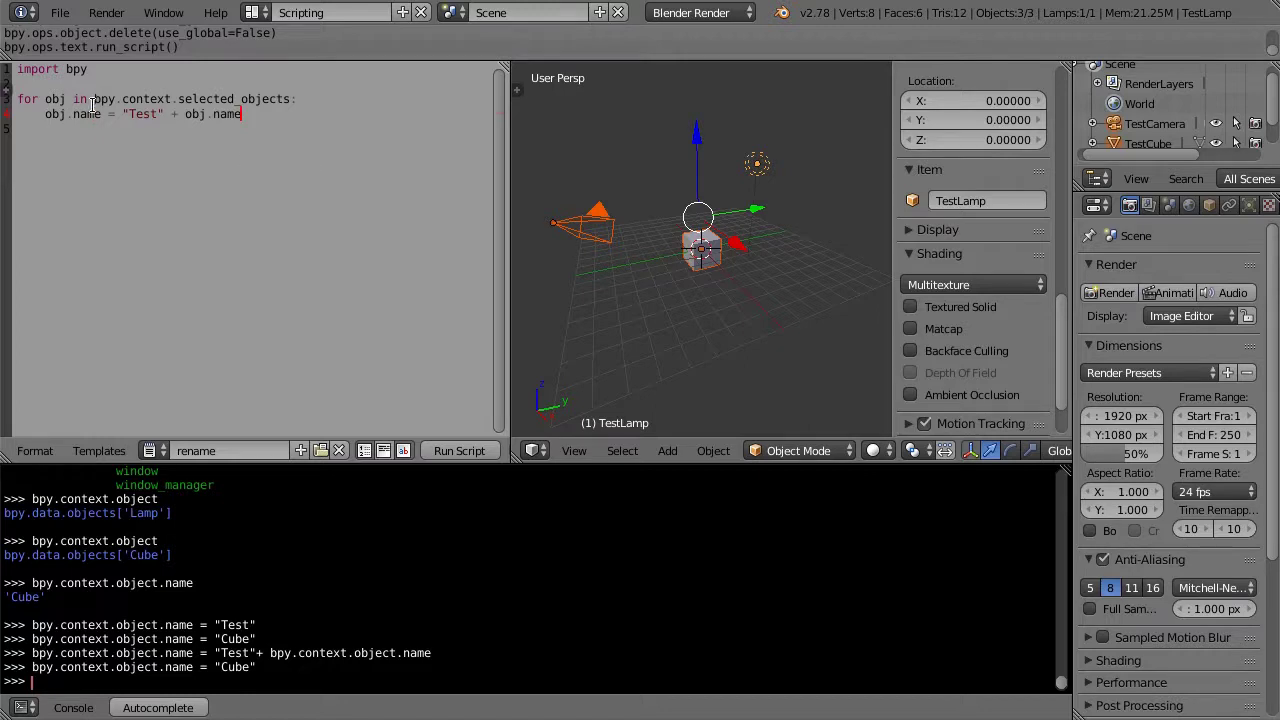
Add a line selObjs = bpy.context.selected_objects above the loop.
click(93, 99)
shift+click(288, 99)
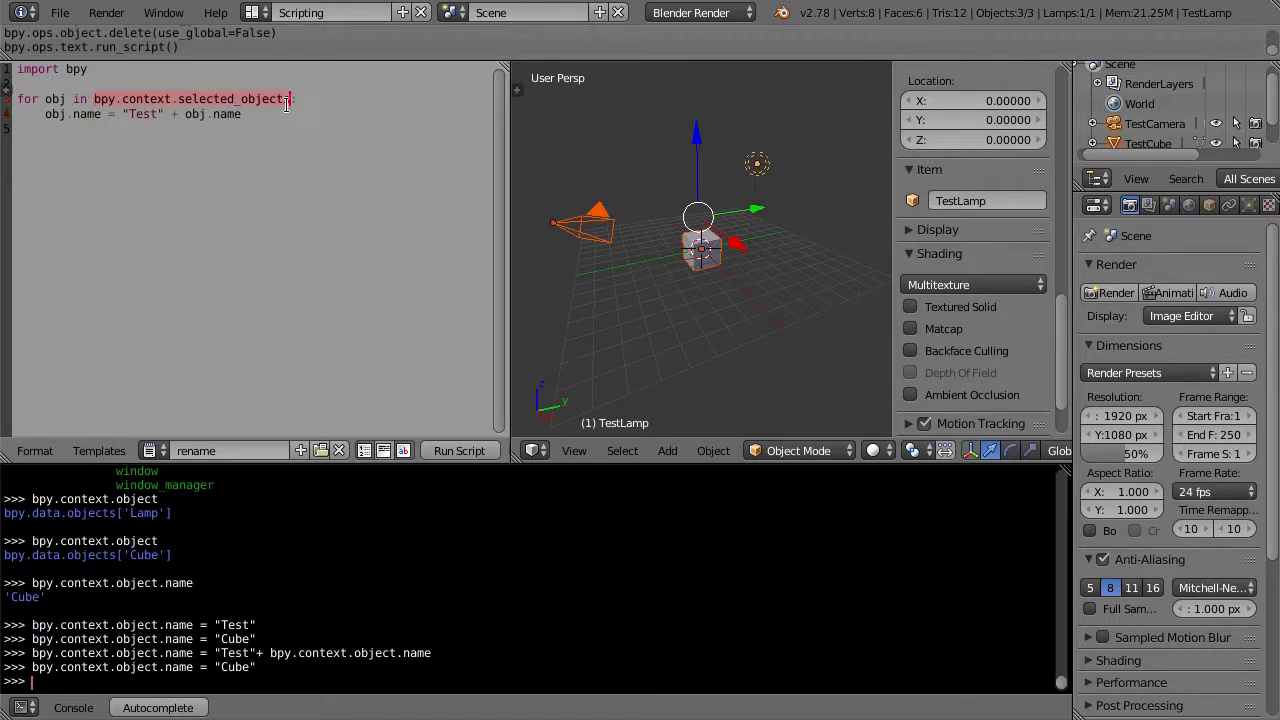
click(126, 80)
key(Return)
text(se)
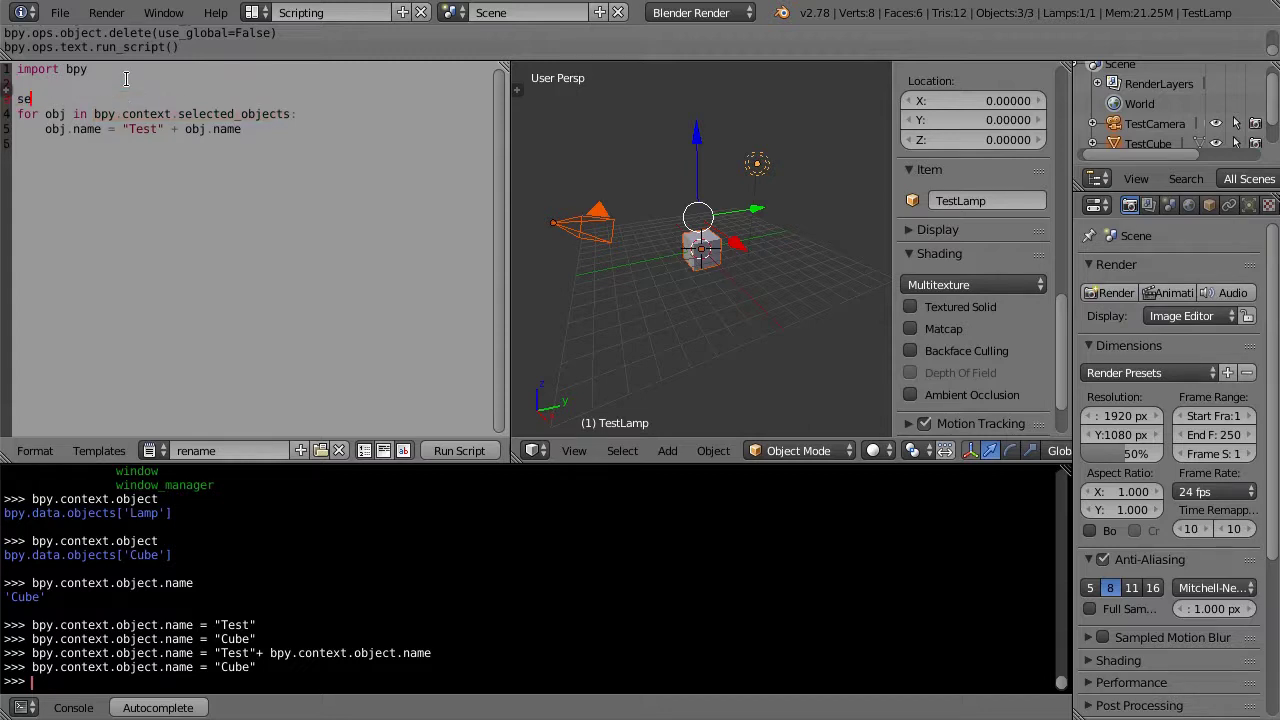
text(lObj)
text(s)
text( =)
key(BackSpace)
key(ctrl+v)
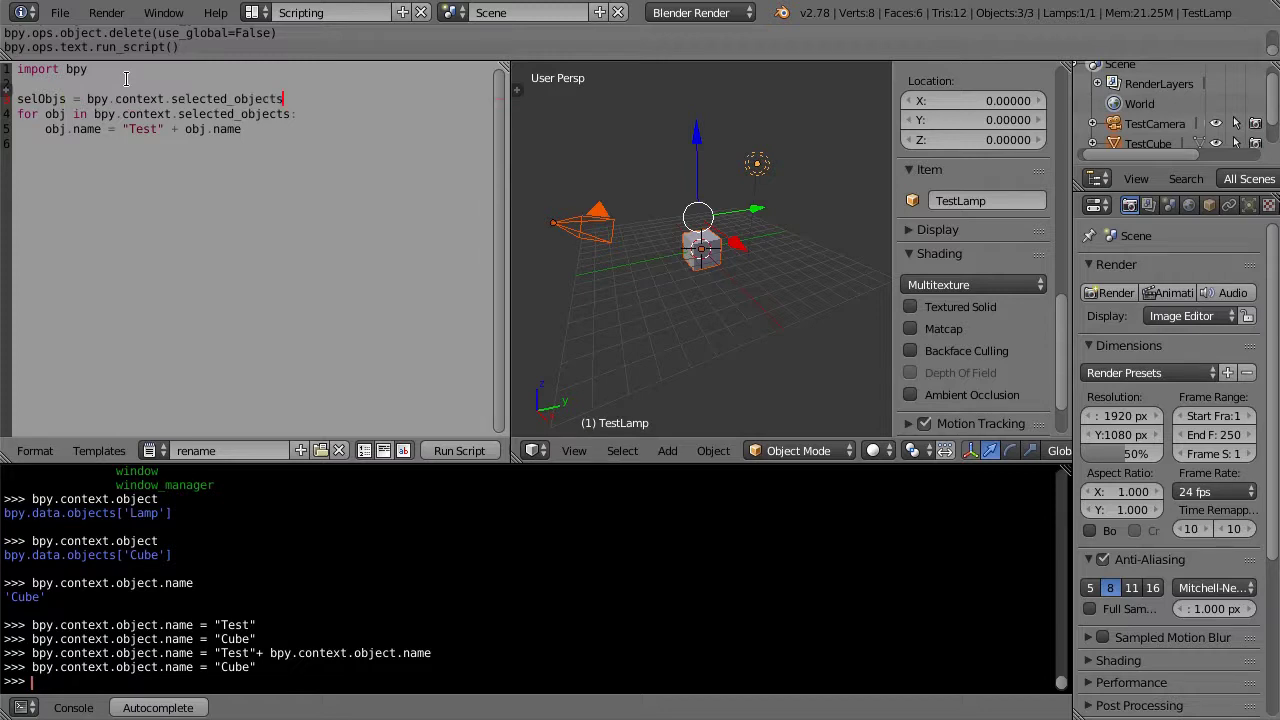
key(Return)
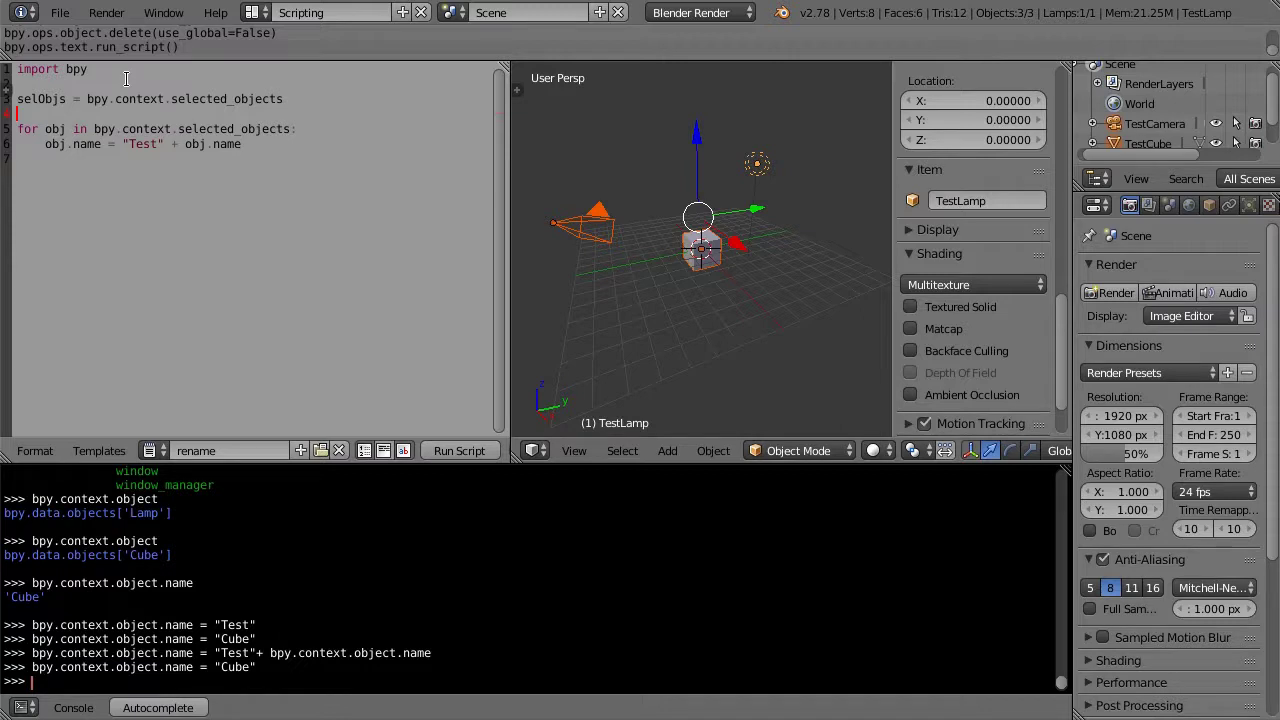
Make the loop iterate over selObjs instead of bpy.context.selected_objects.
click(51, 99)
double_click(51, 99)
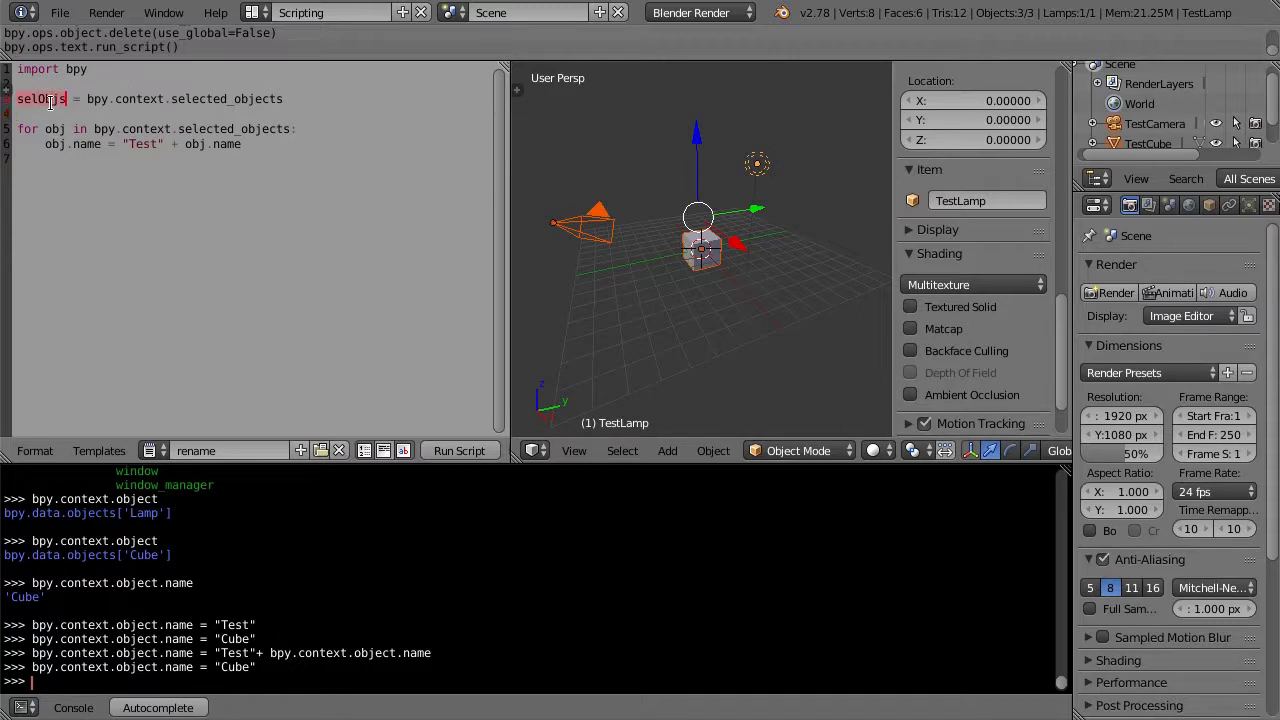
click(94, 130)
drag(94, 130, 290, 130)
key(ctrl+v)
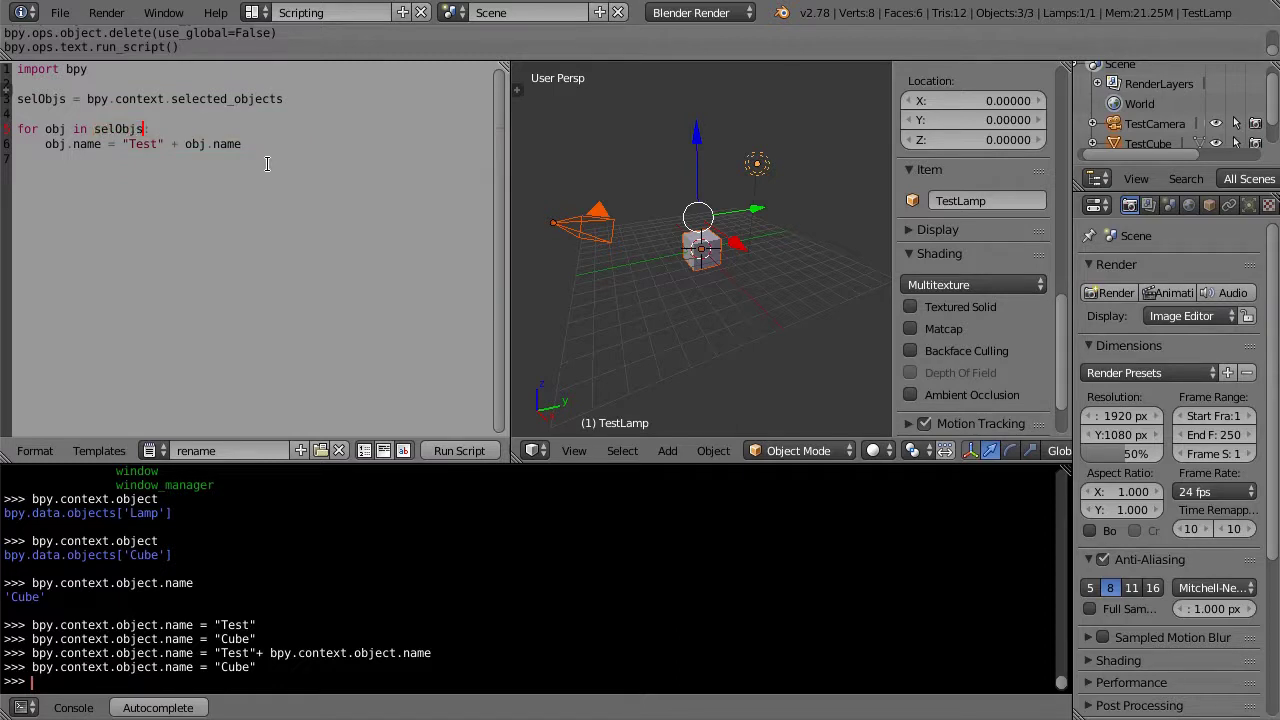
Change the name prefix to "rename-" and run the script, giving names like rename-TestLamp.
key(Down)
key(BackSpace)
key(BackSpace)
key(Delete)
key(Delete)
text(renam)
text(e)
text(-)
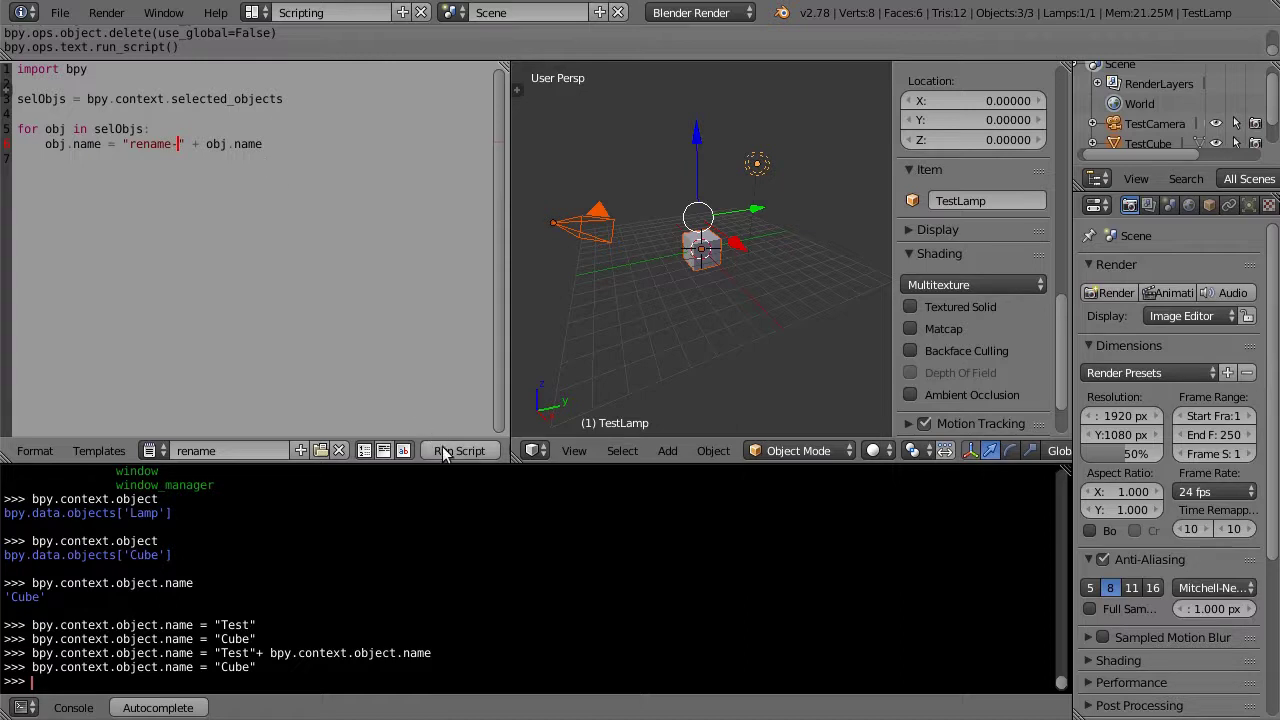
click(444, 454)
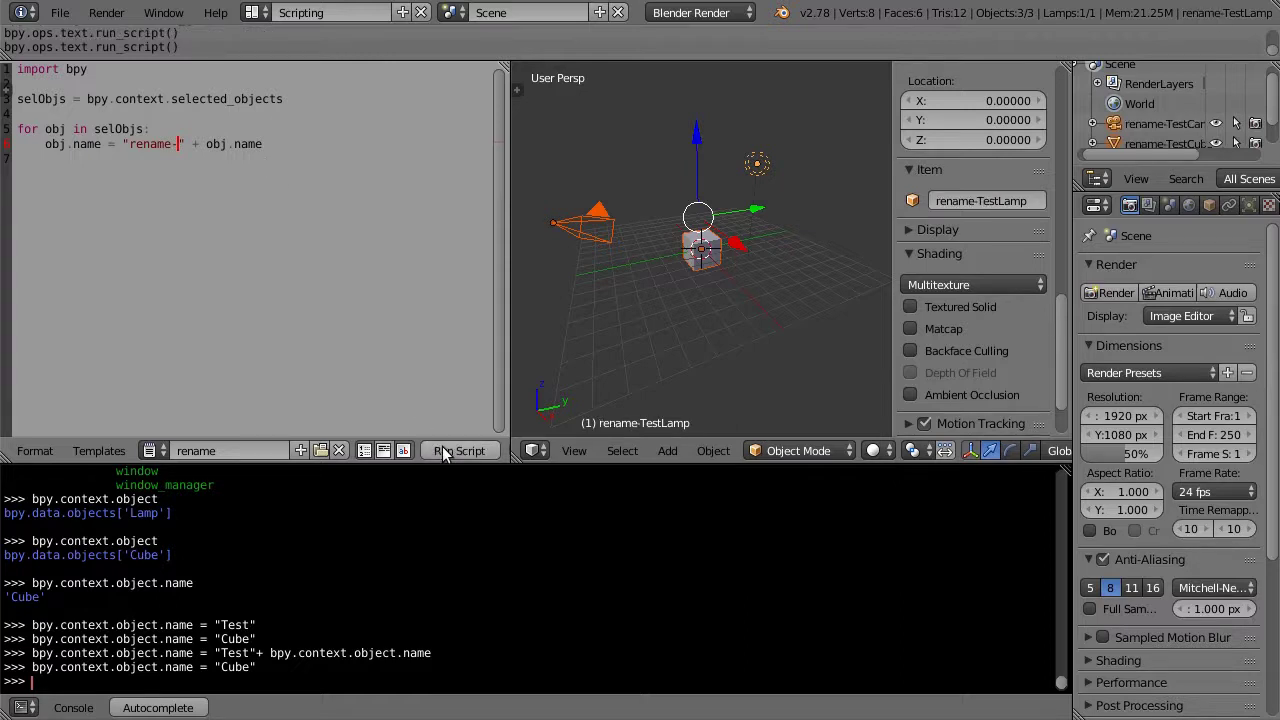